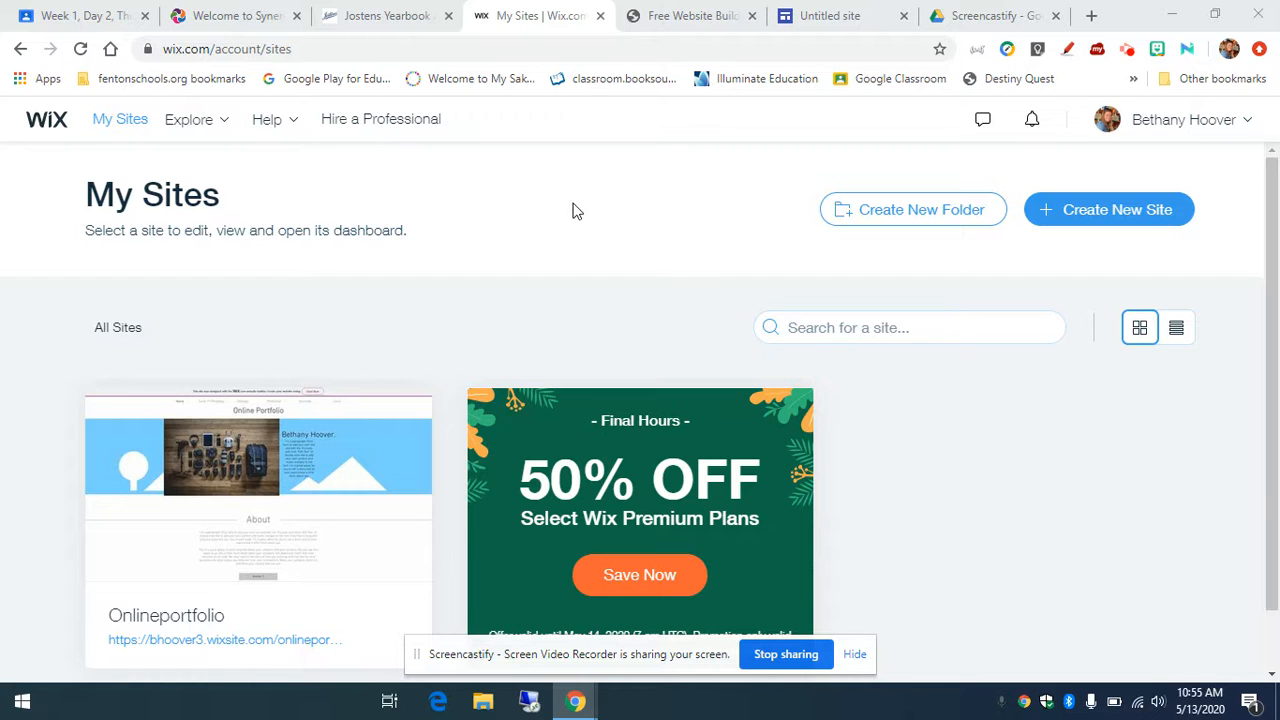
Step: Start a brand-new website and pick Portfolio & CV as its type
left_click(1117, 212)
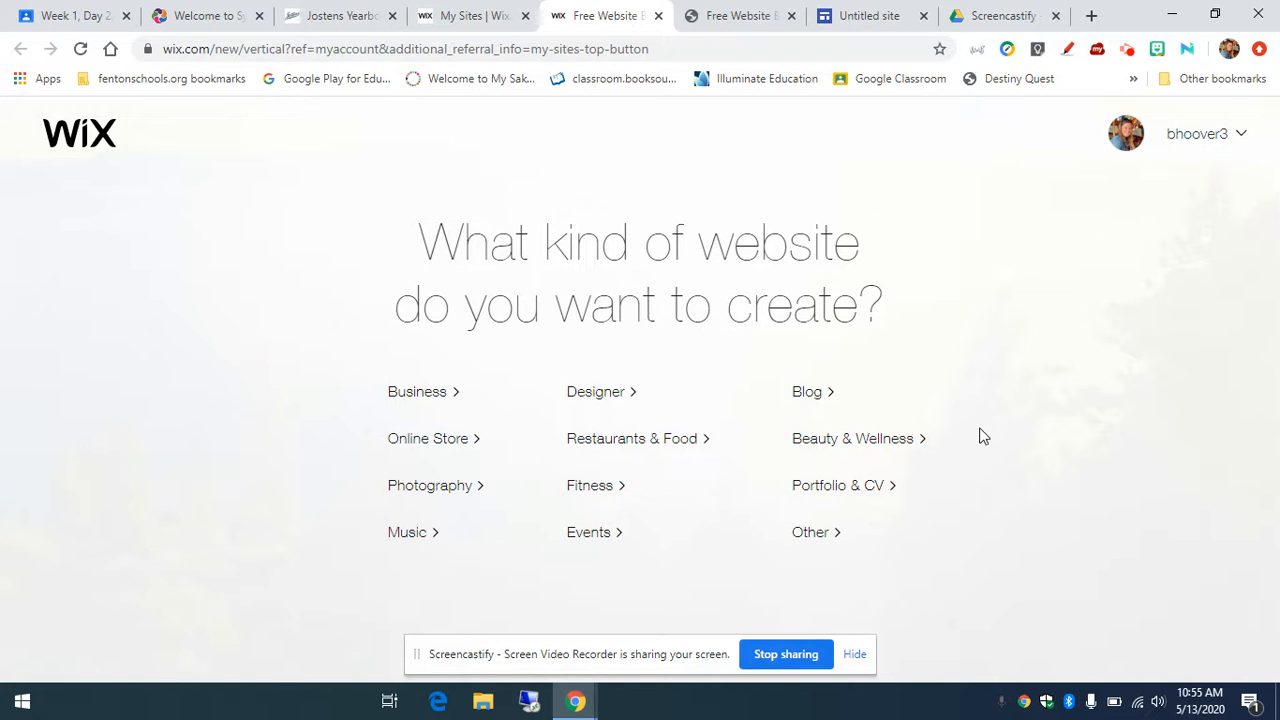
left_click(833, 489)
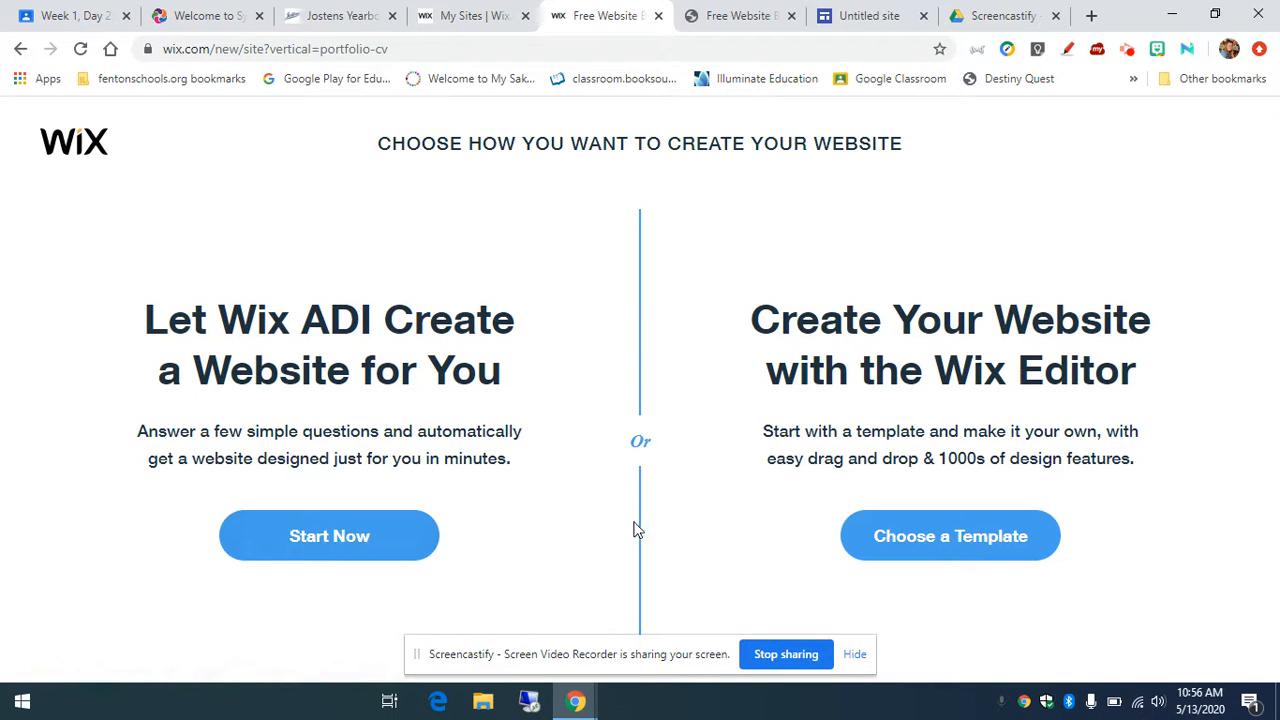
Step: Choose a ready-made template, filter the gallery to Portfolios, and browse down to Graffiti Artist
left_click(908, 553)
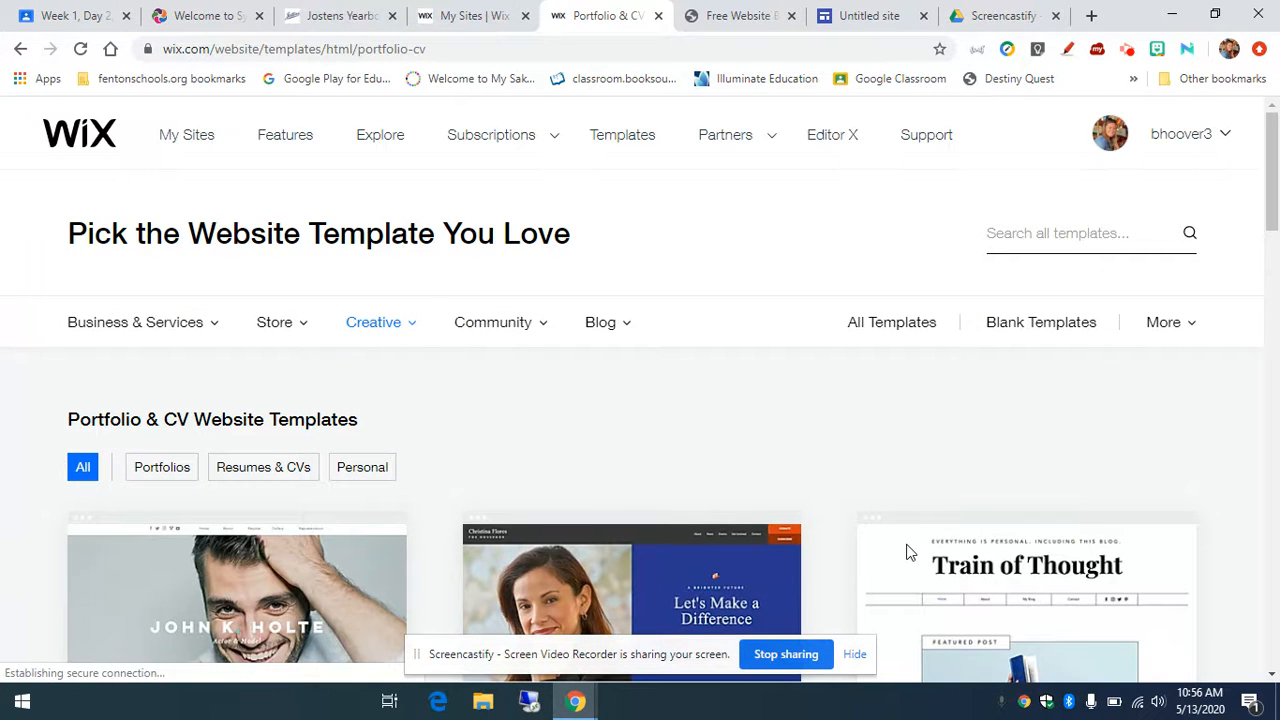
left_click(178, 482)
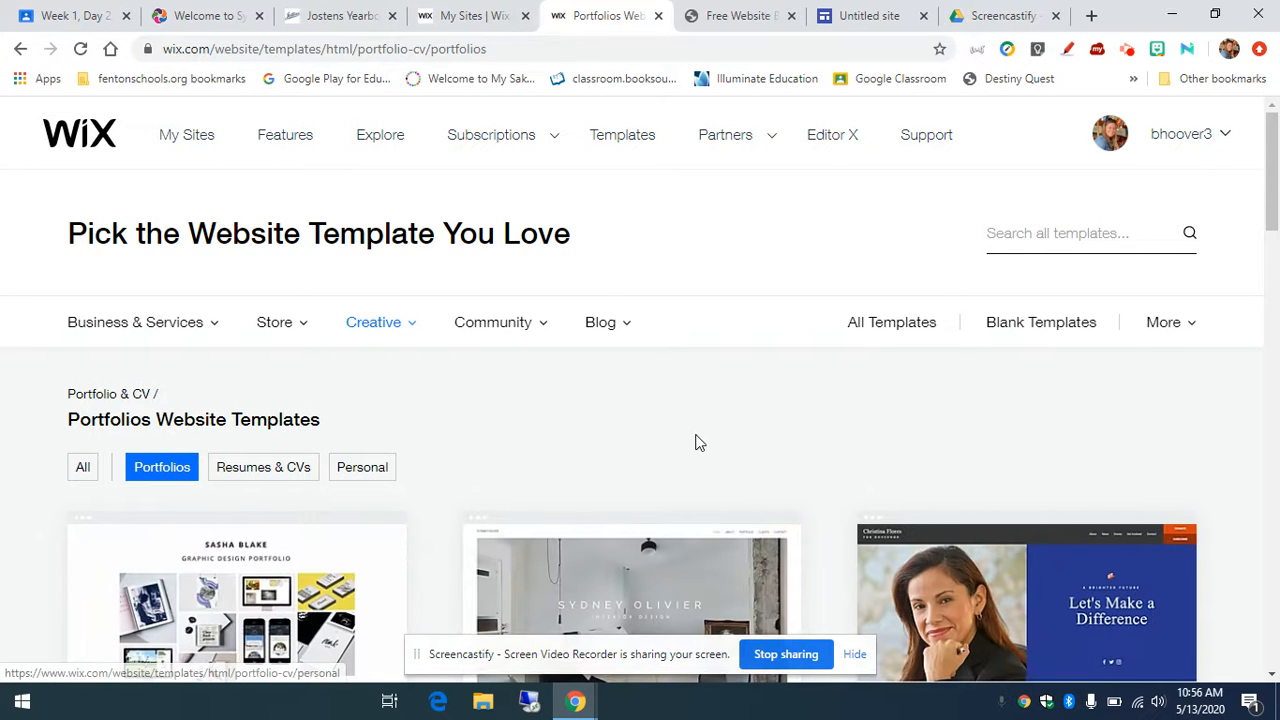
scroll(879, 438, "down", 5)
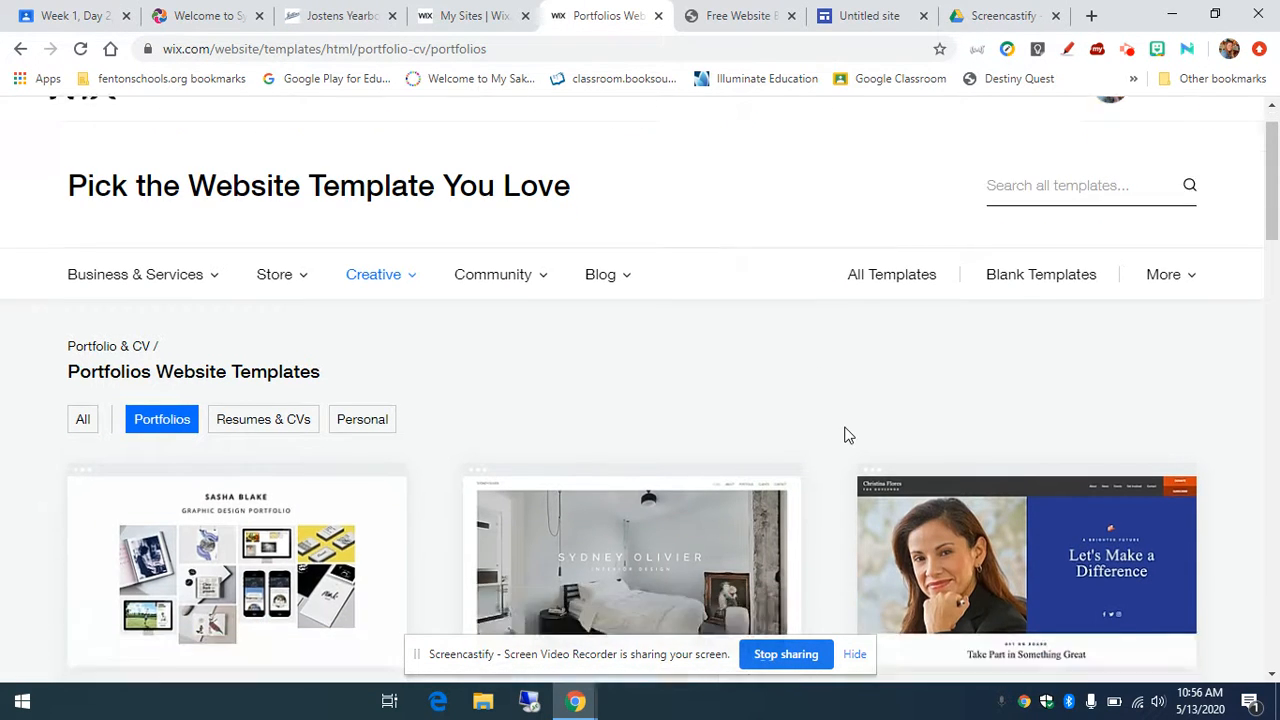
scroll(845, 435, "down", 4)
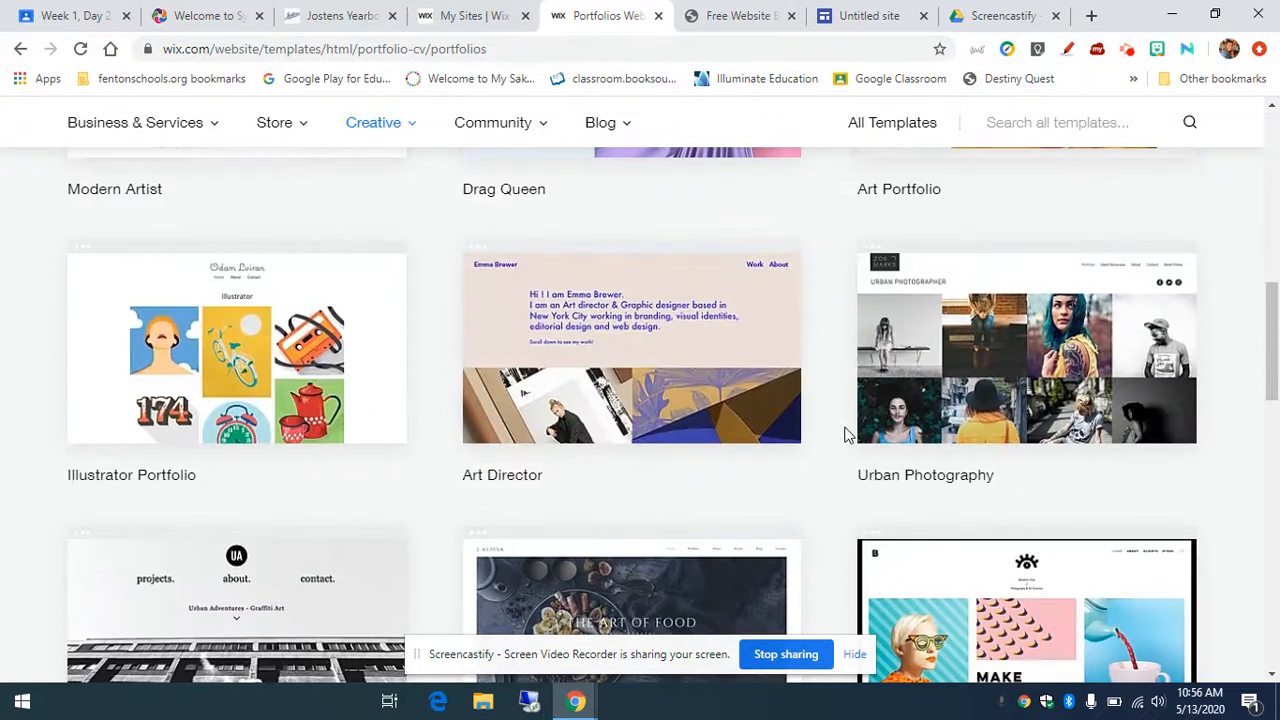
scroll(845, 435, "down", 3)
scroll(845, 435, "down", 1)
mouse_move(190, 350)
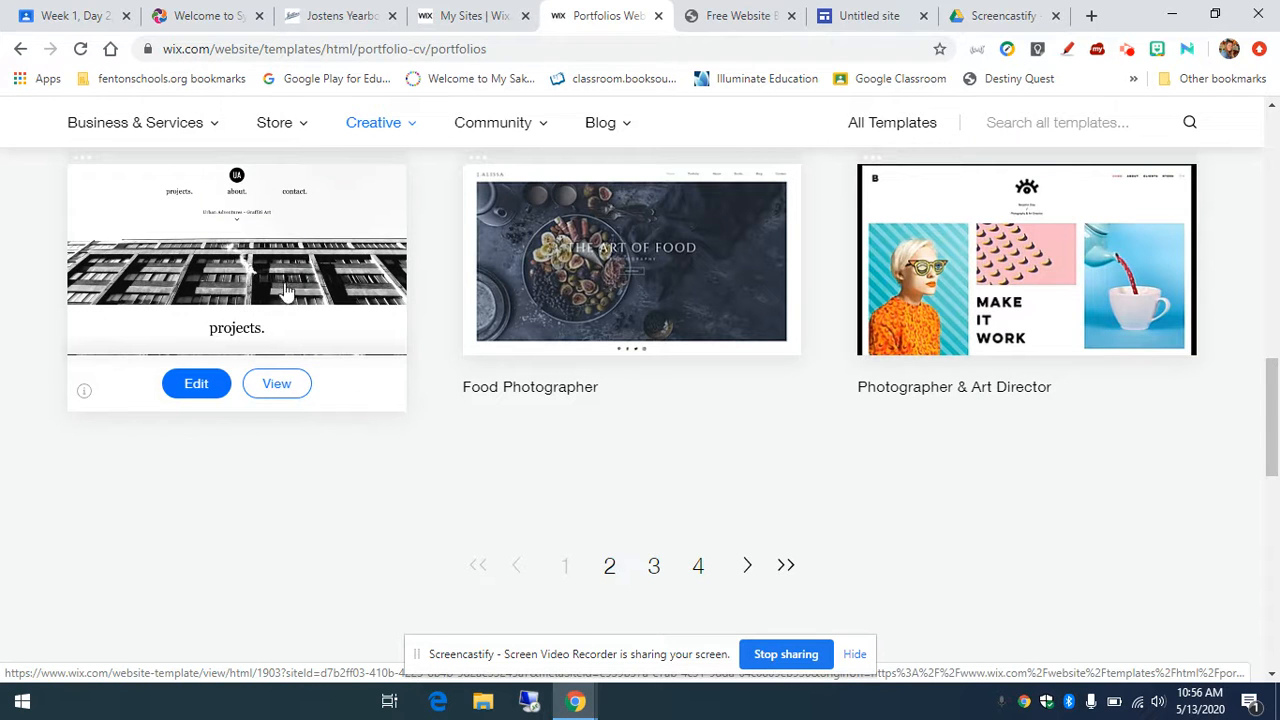
Step: Preview the Graffiti Artist (Urban Adventures) template and scroll through its projects, about and contact sections
left_click(294, 385)
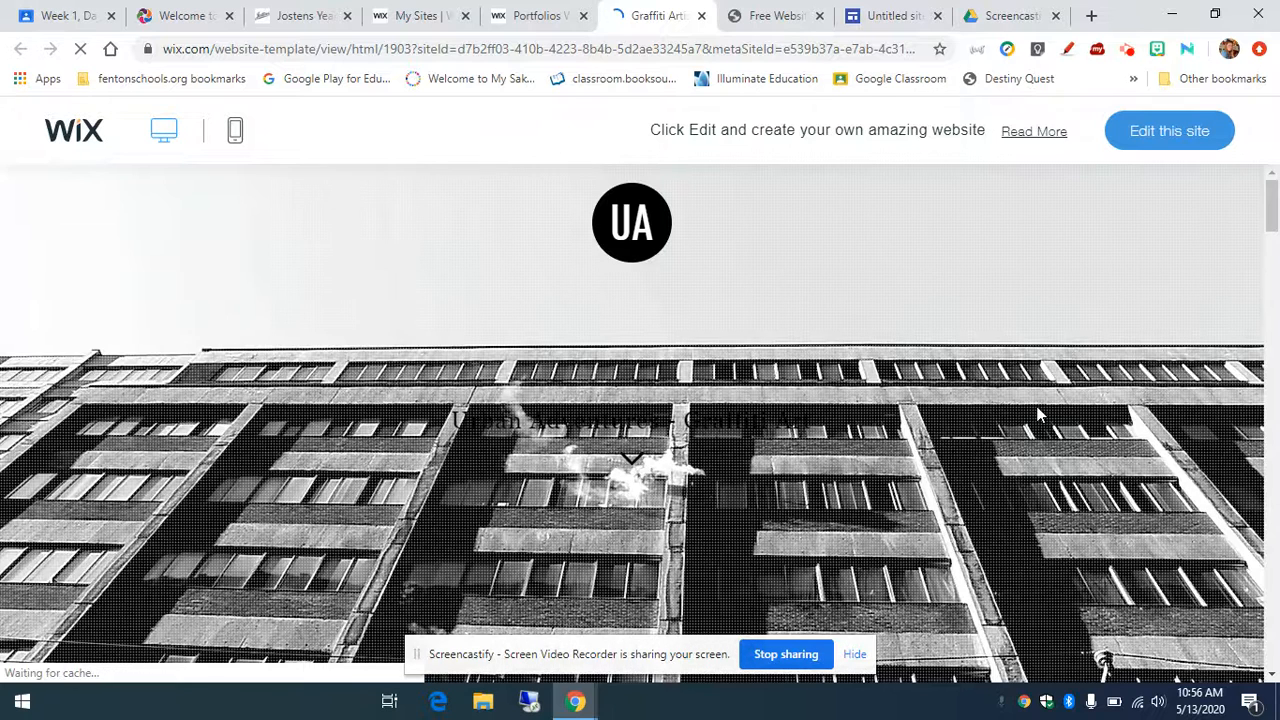
scroll(1040, 415, "down", 3)
scroll(1040, 415, "down", 10)
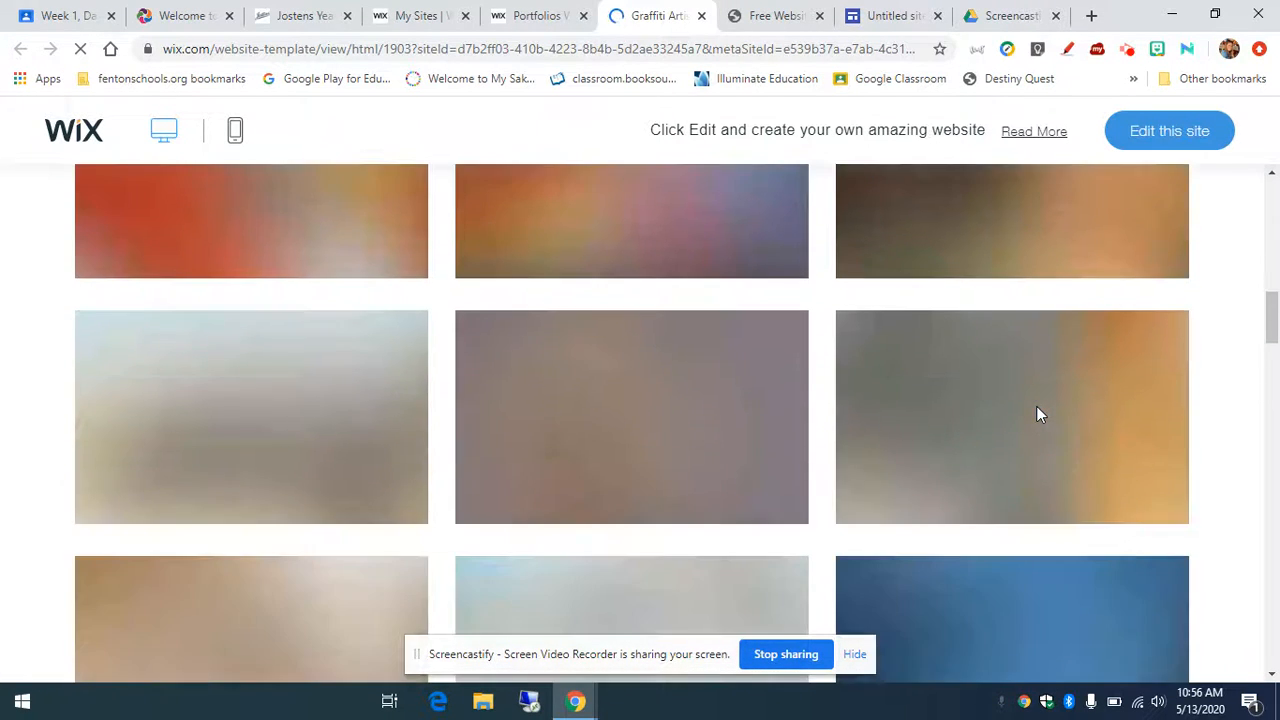
scroll(1040, 415, "down", 10)
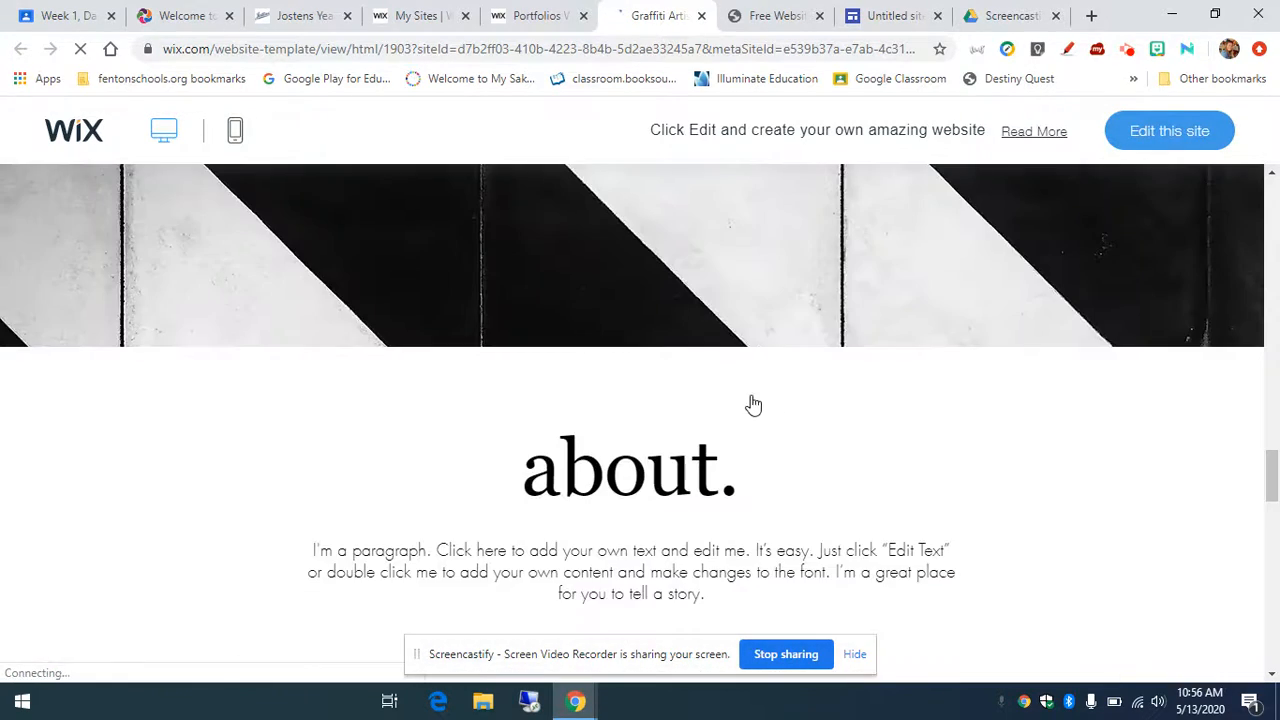
scroll(750, 396, "up", 16)
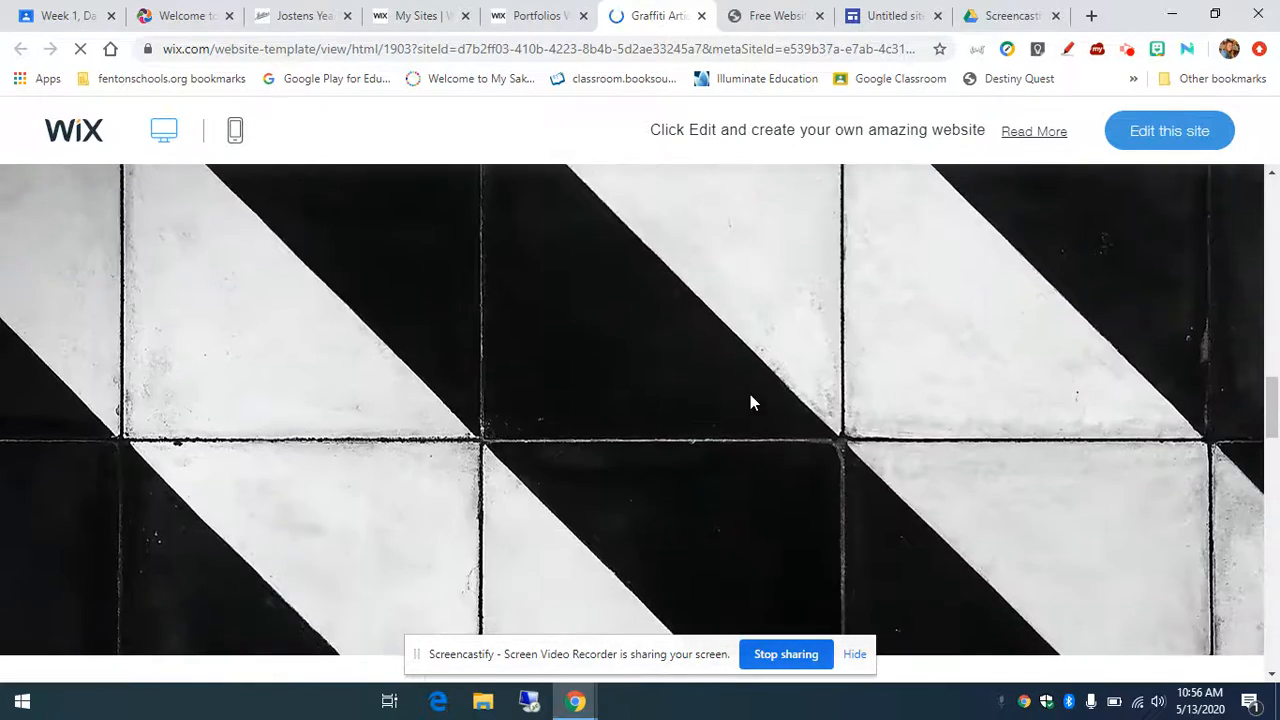
scroll(752, 398, "up", 6)
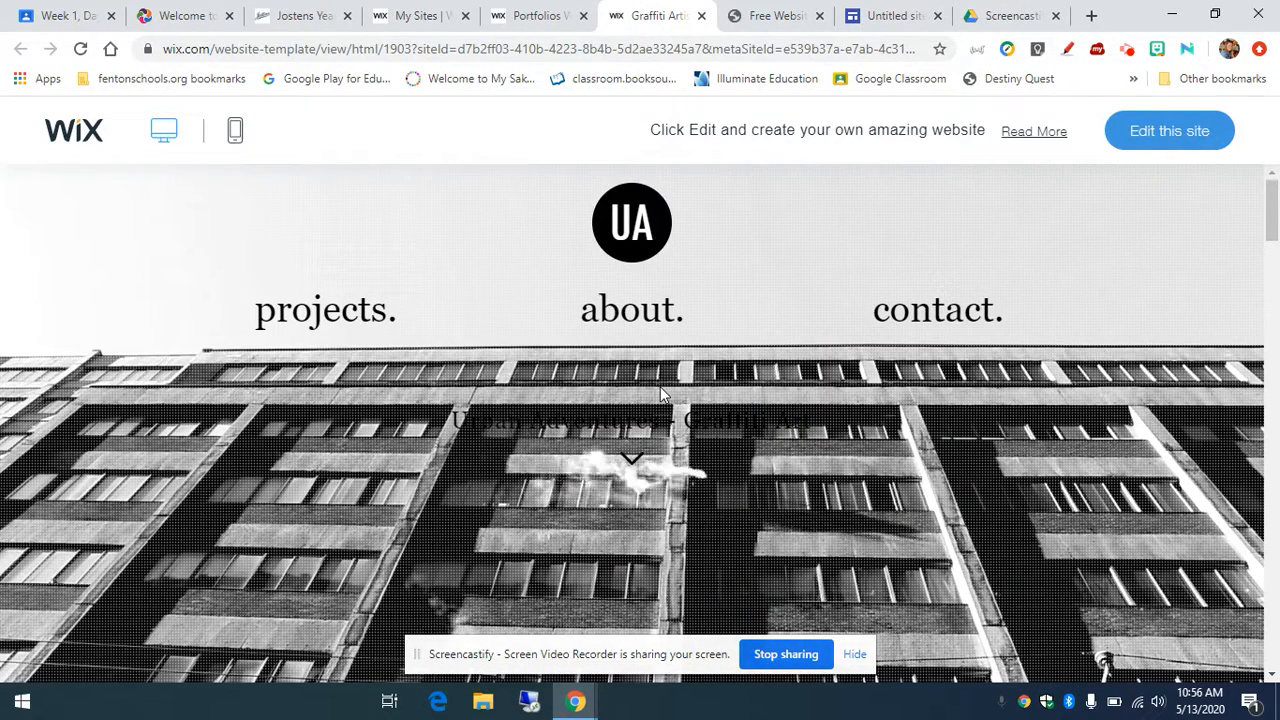
scroll(660, 386, "down", 5)
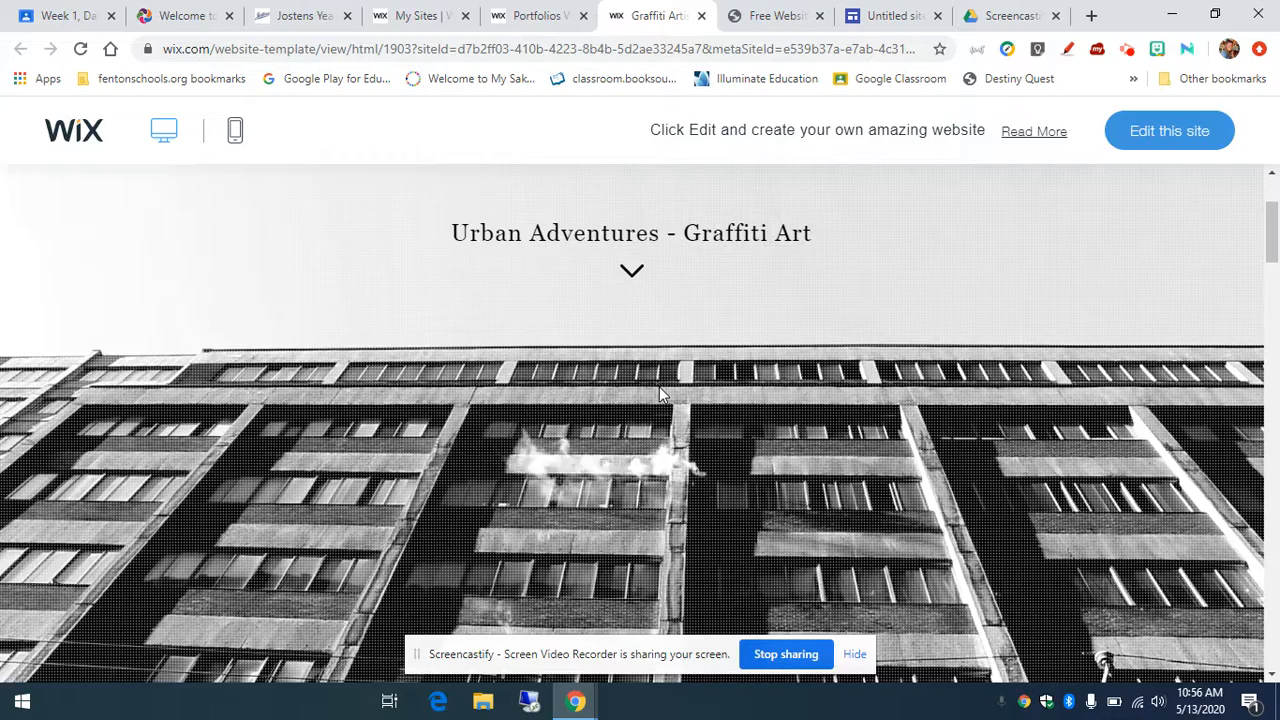
scroll(659, 386, "down", 8)
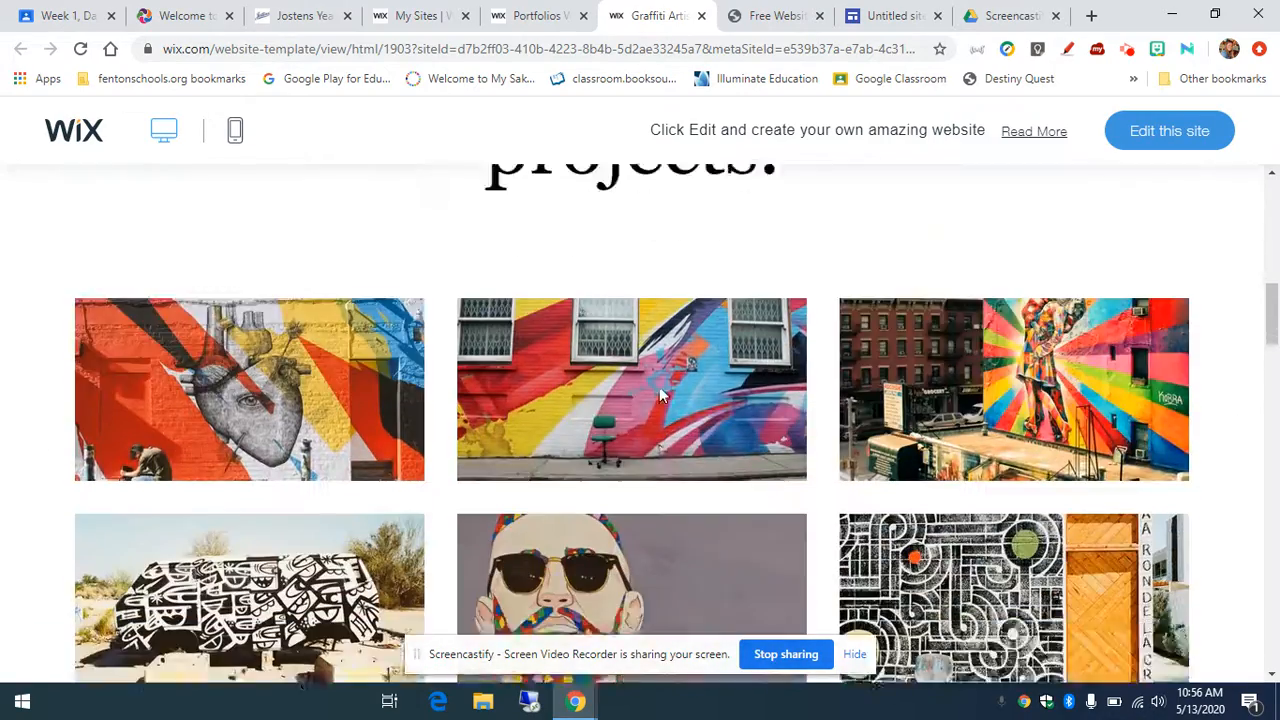
scroll(660, 396, "down", 8)
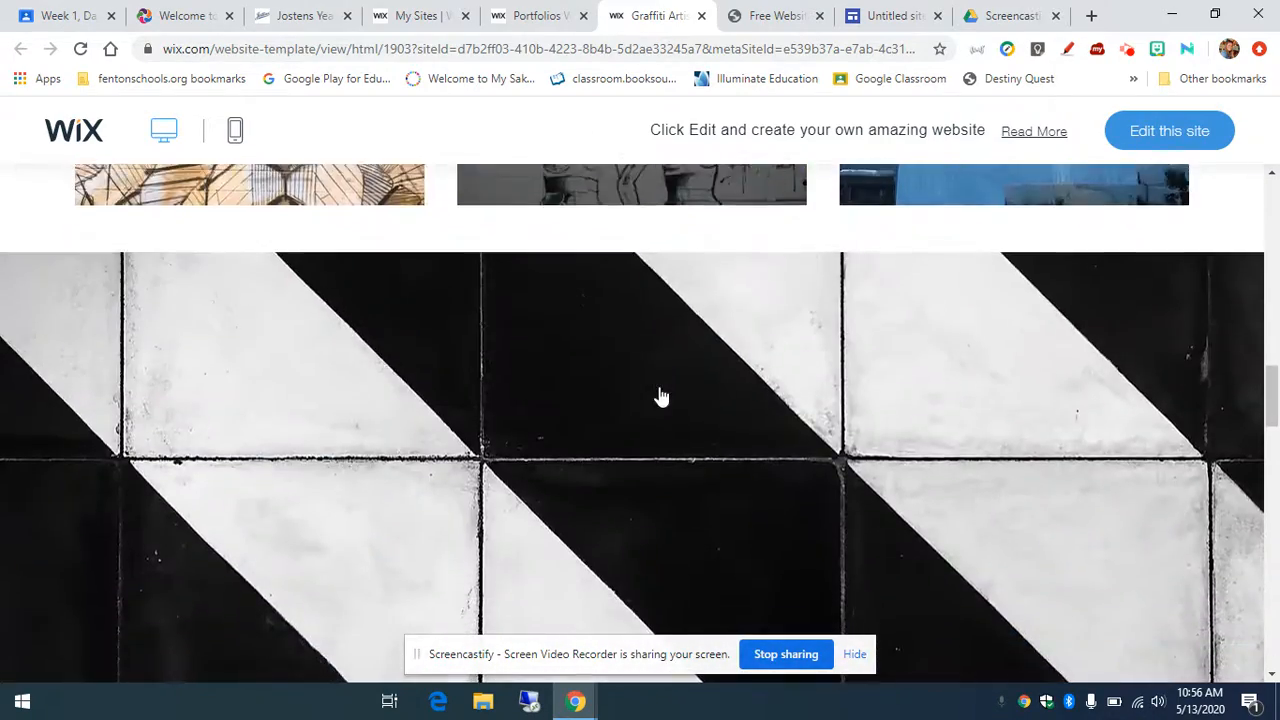
scroll(660, 396, "down", 10)
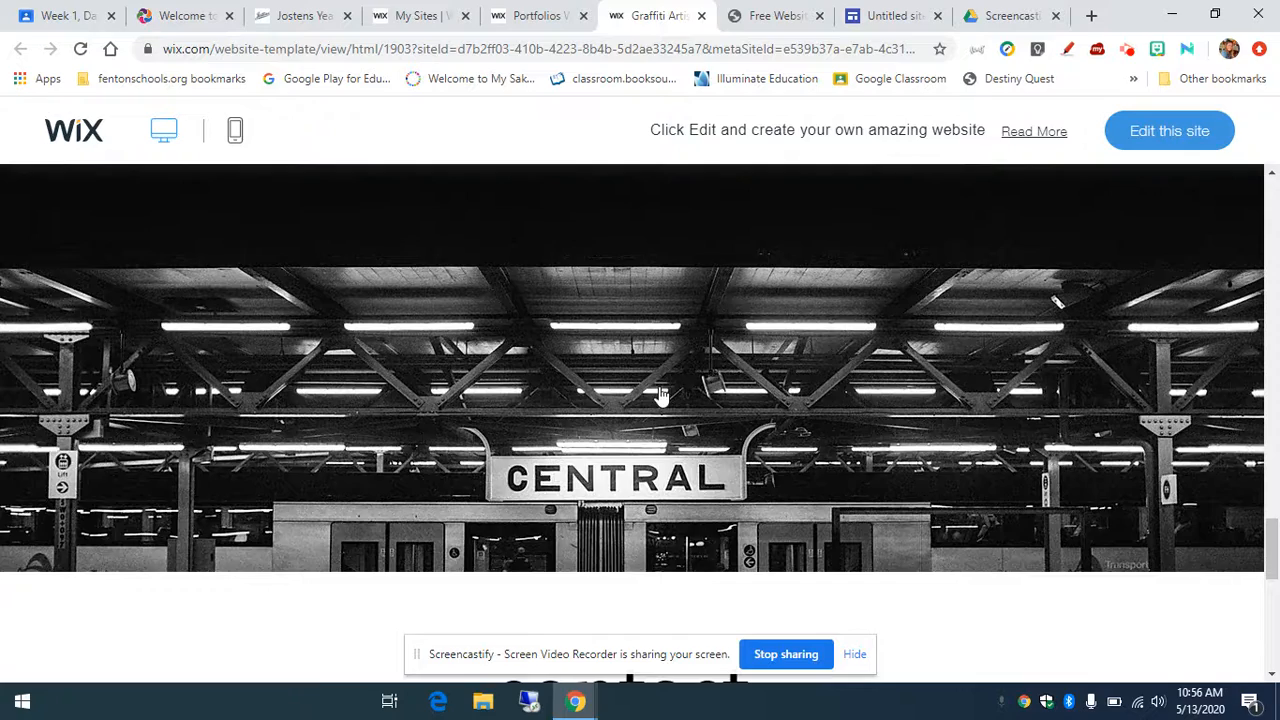
scroll(661, 390, "down", 3)
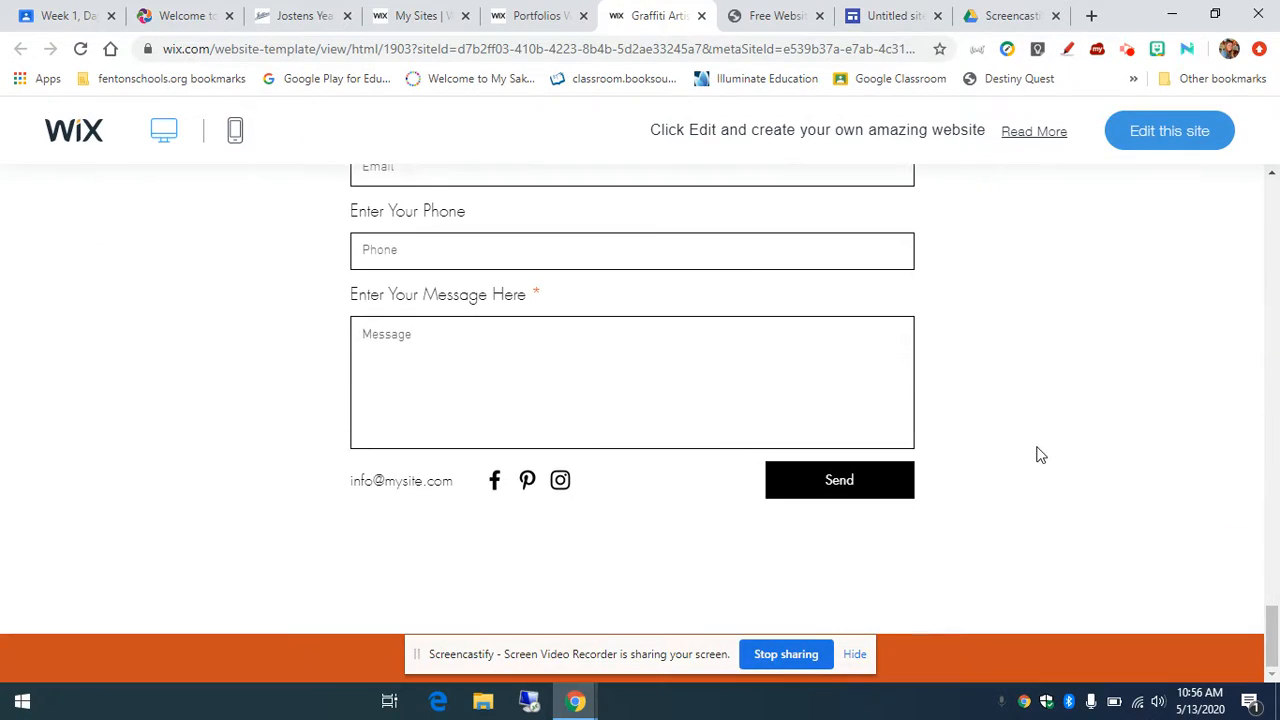
scroll(806, 414, "up", 15)
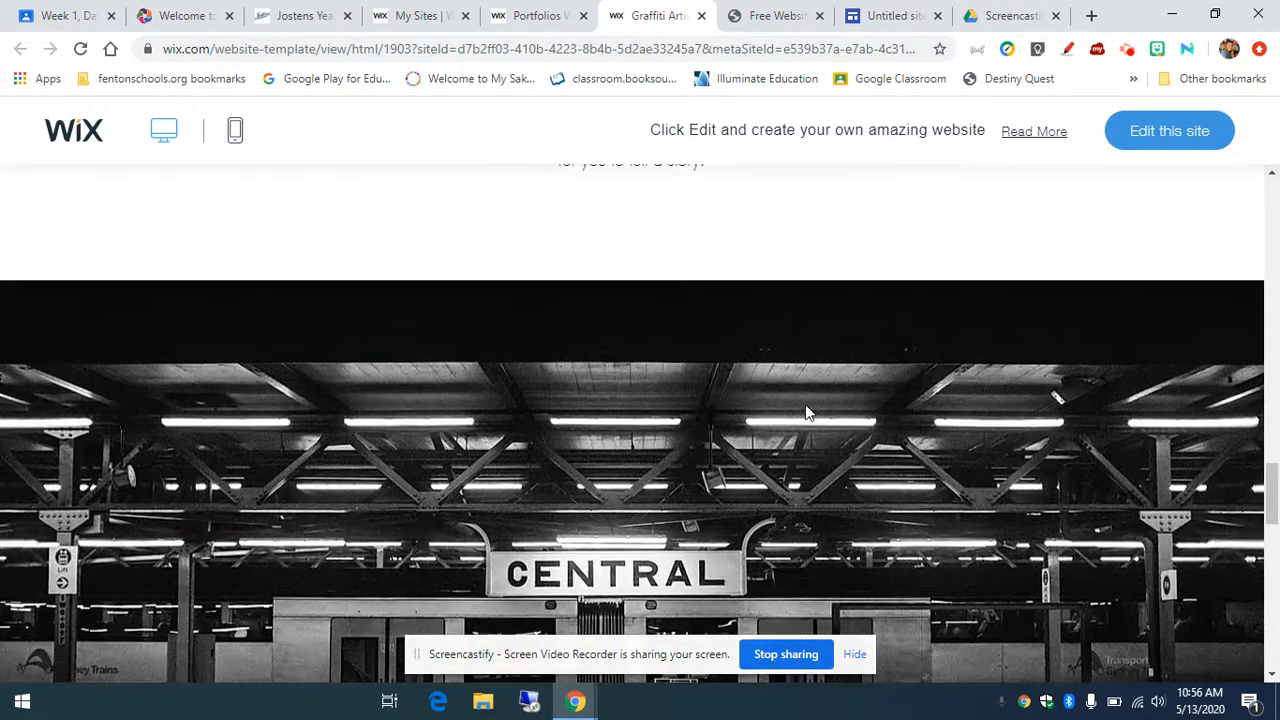
scroll(808, 411, "up", 15)
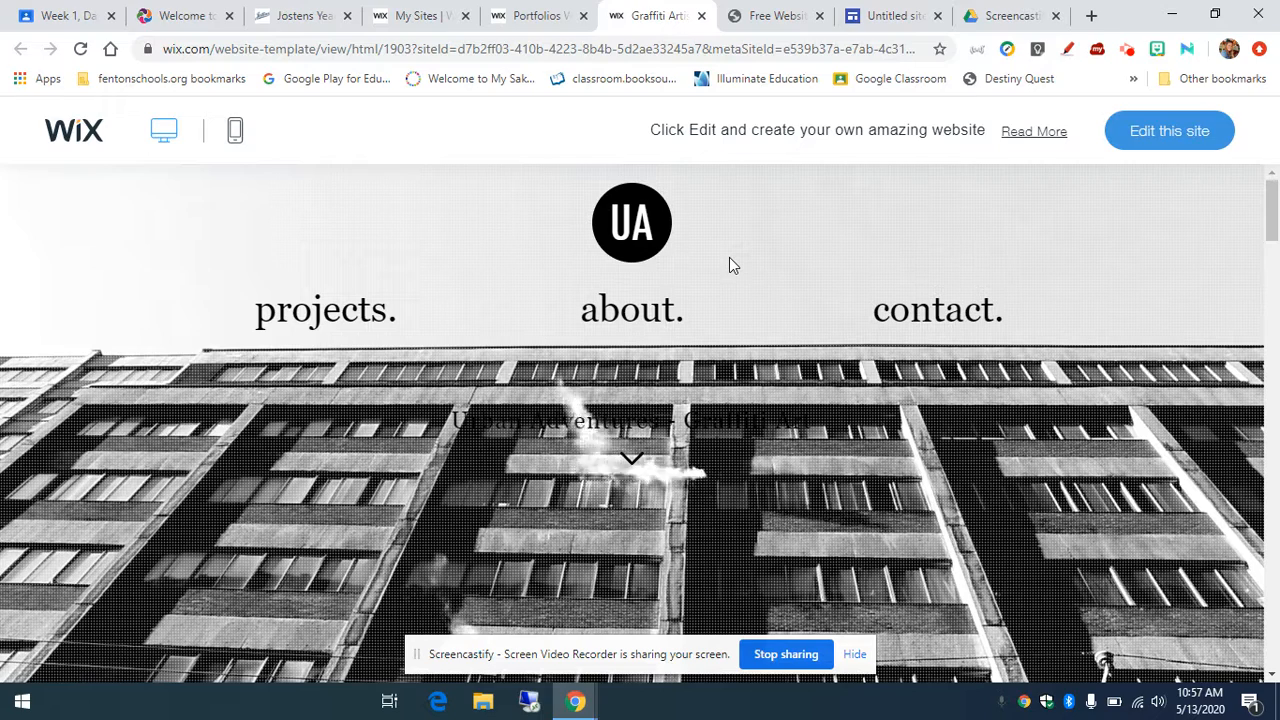
Step: Close the Graffiti Artist preview and return to the top of the template gallery
left_click(701, 15)
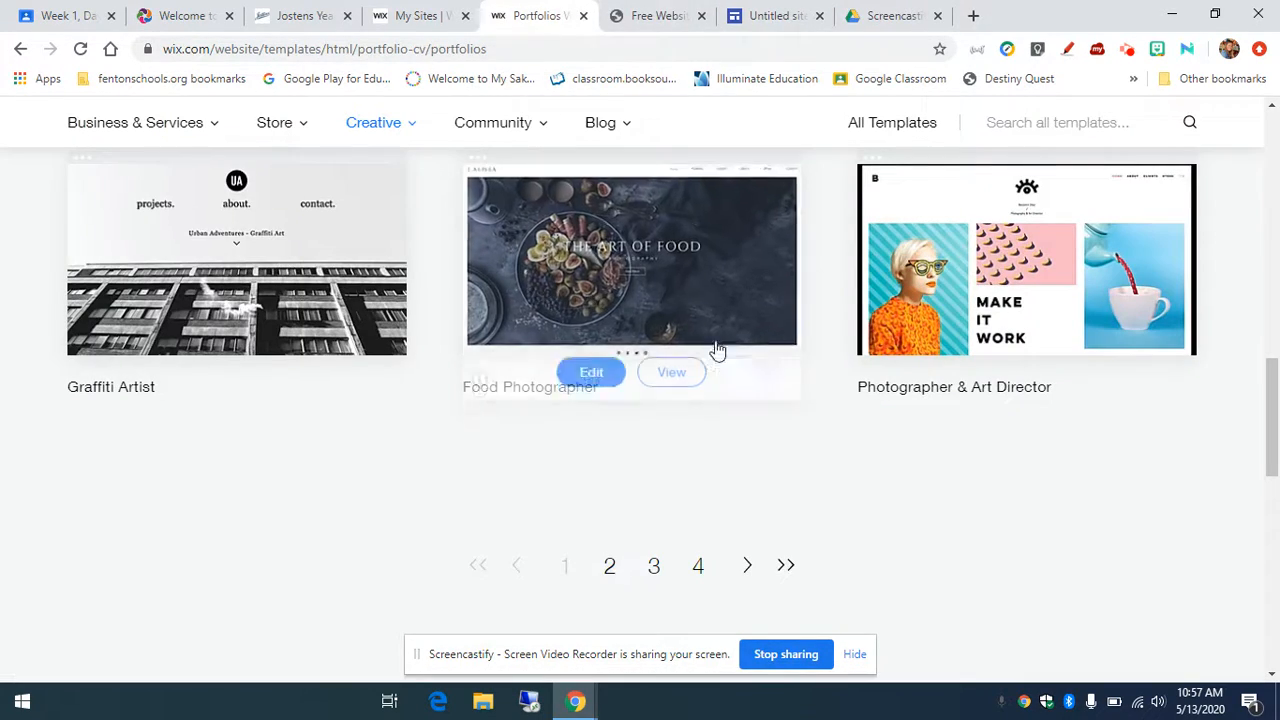
scroll(1100, 440, "up", 8)
scroll(1100, 440, "up", 5)
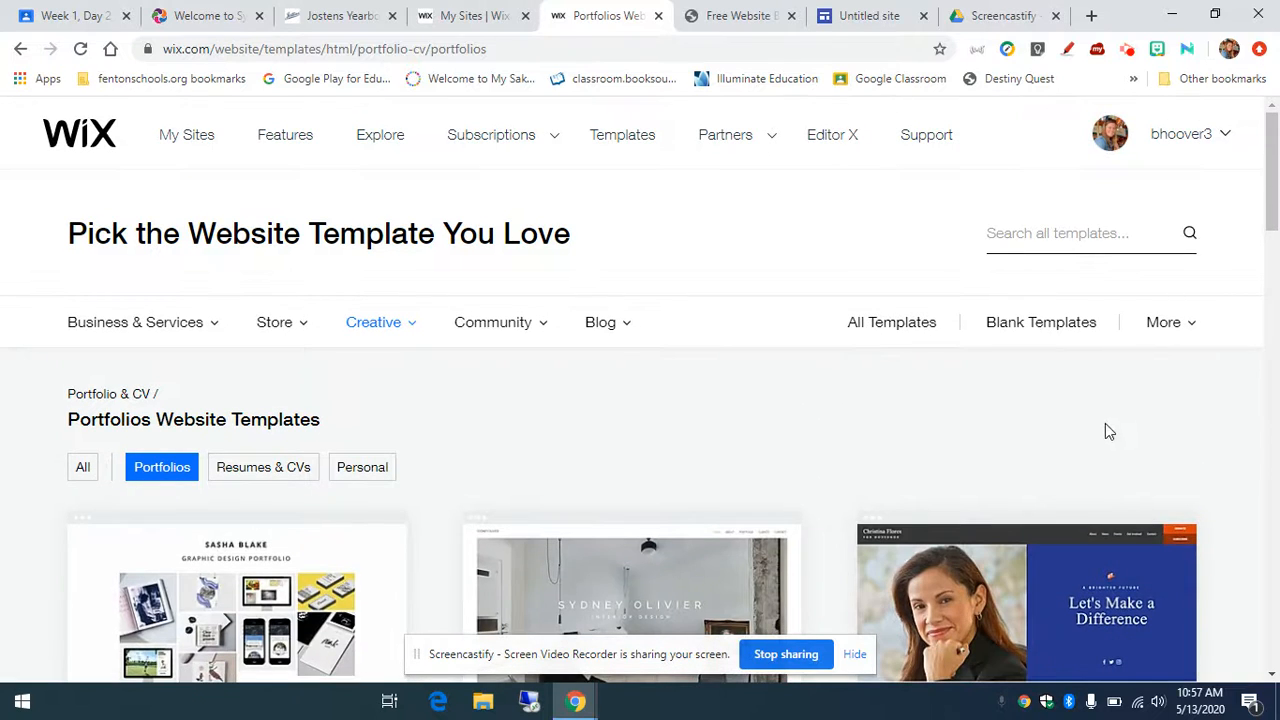
Step: Show the Blank Website Templates and browse layouts like Start from Scratch and Classic Layout
left_click(1056, 336)
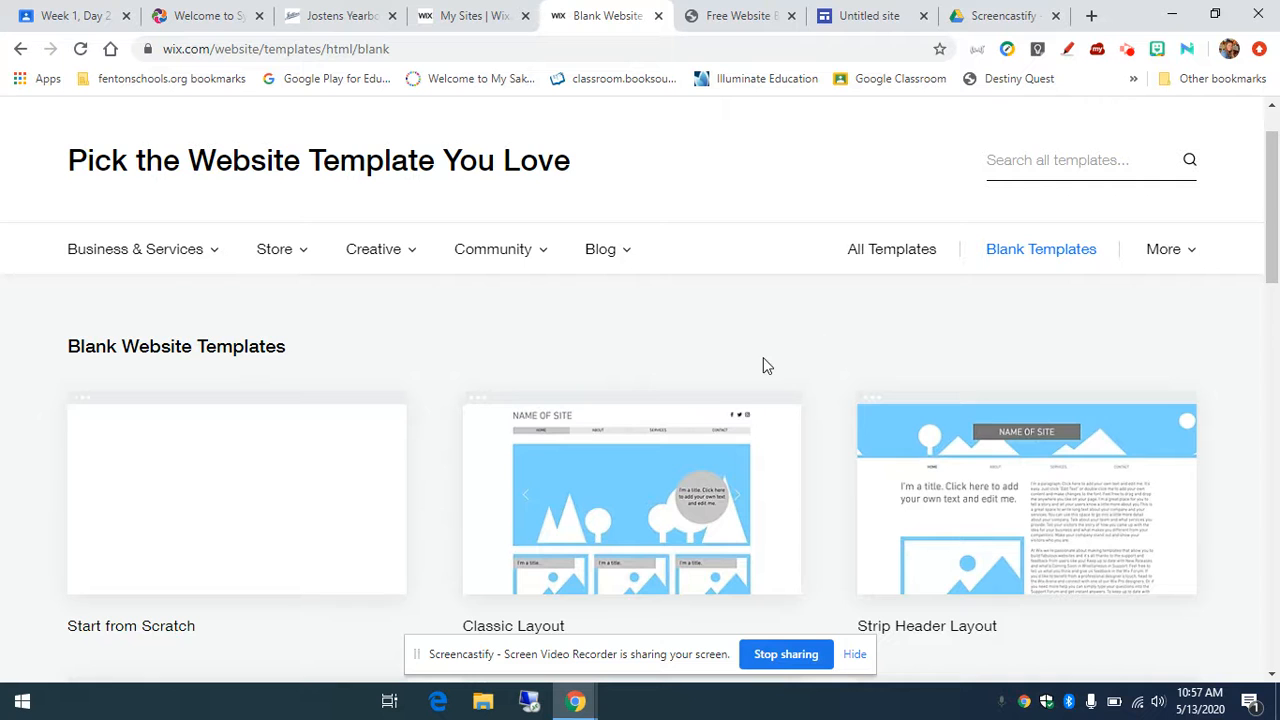
scroll(763, 360, "down", 1)
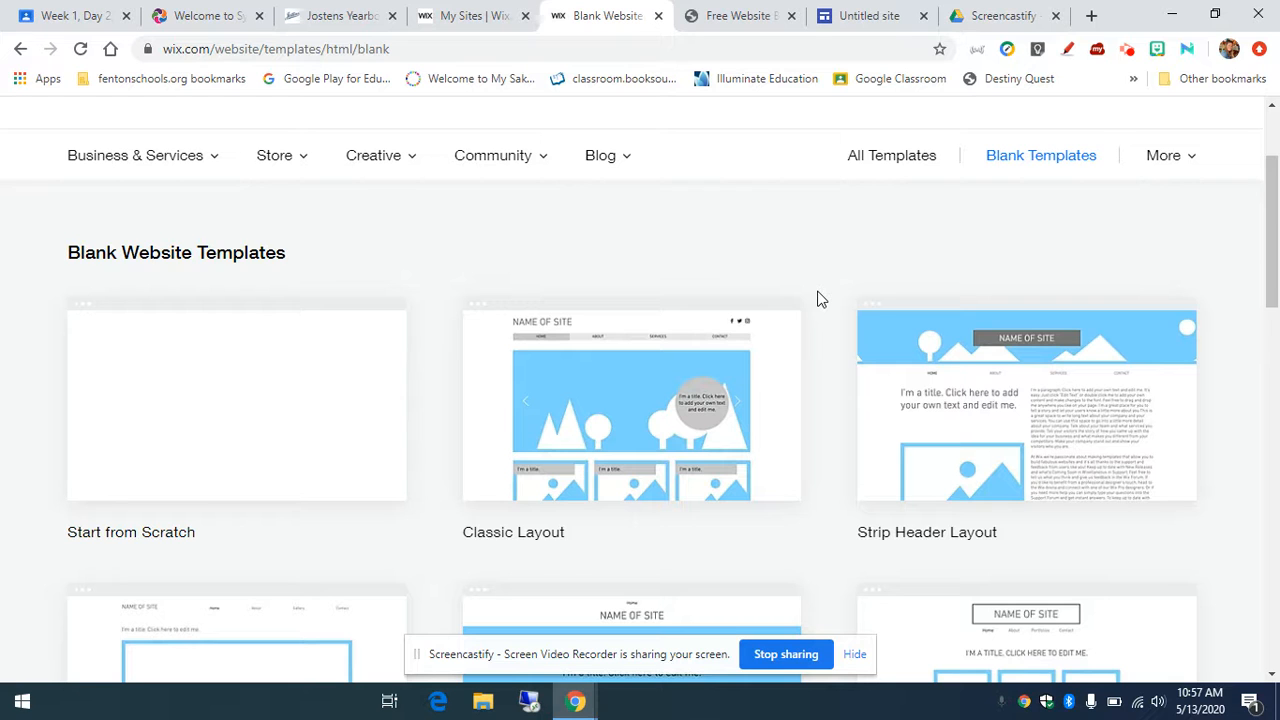
scroll(831, 355, "down", 4)
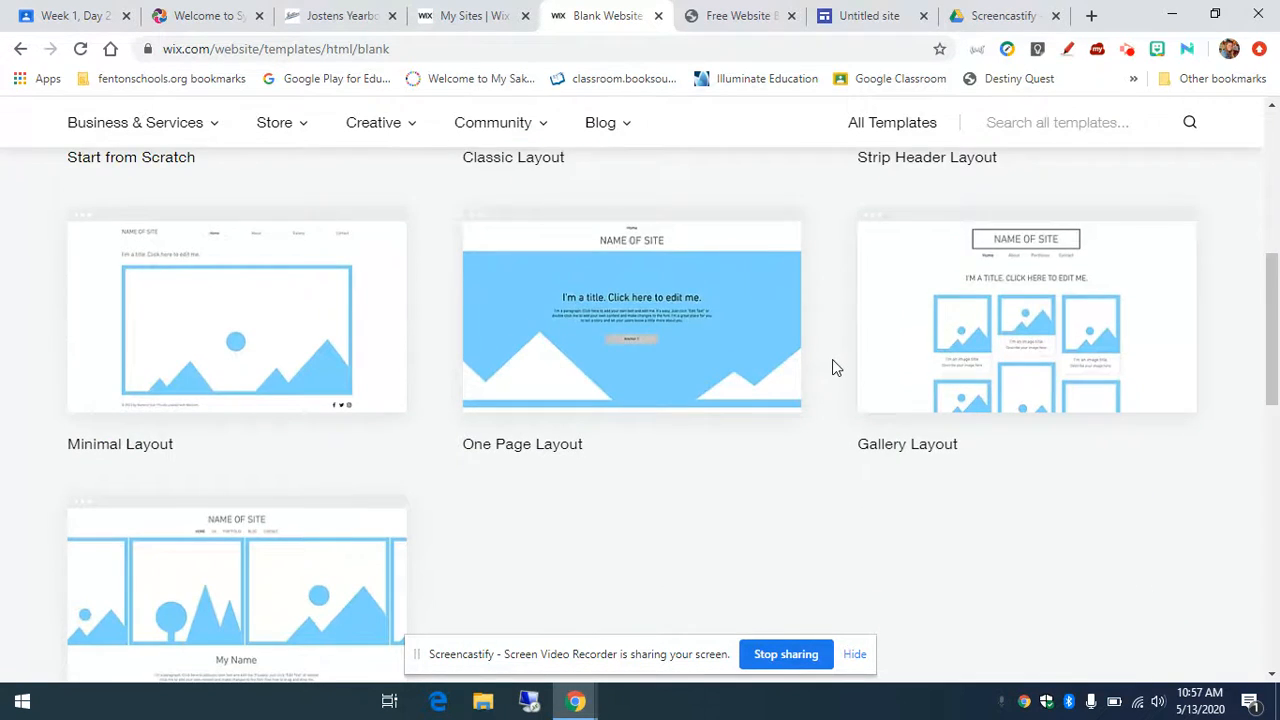
scroll(833, 360, "down", 2)
scroll(834, 360, "up", 2)
scroll(839, 368, "up", 4)
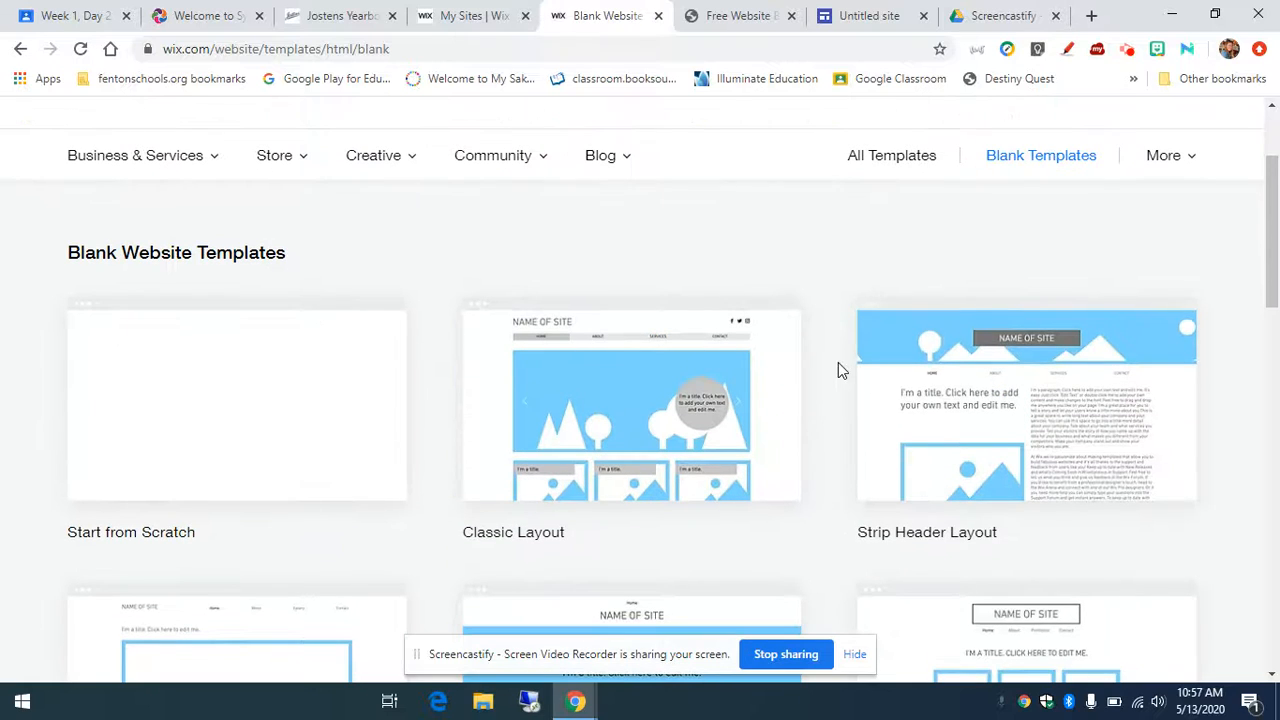
scroll(840, 370, "up", 2)
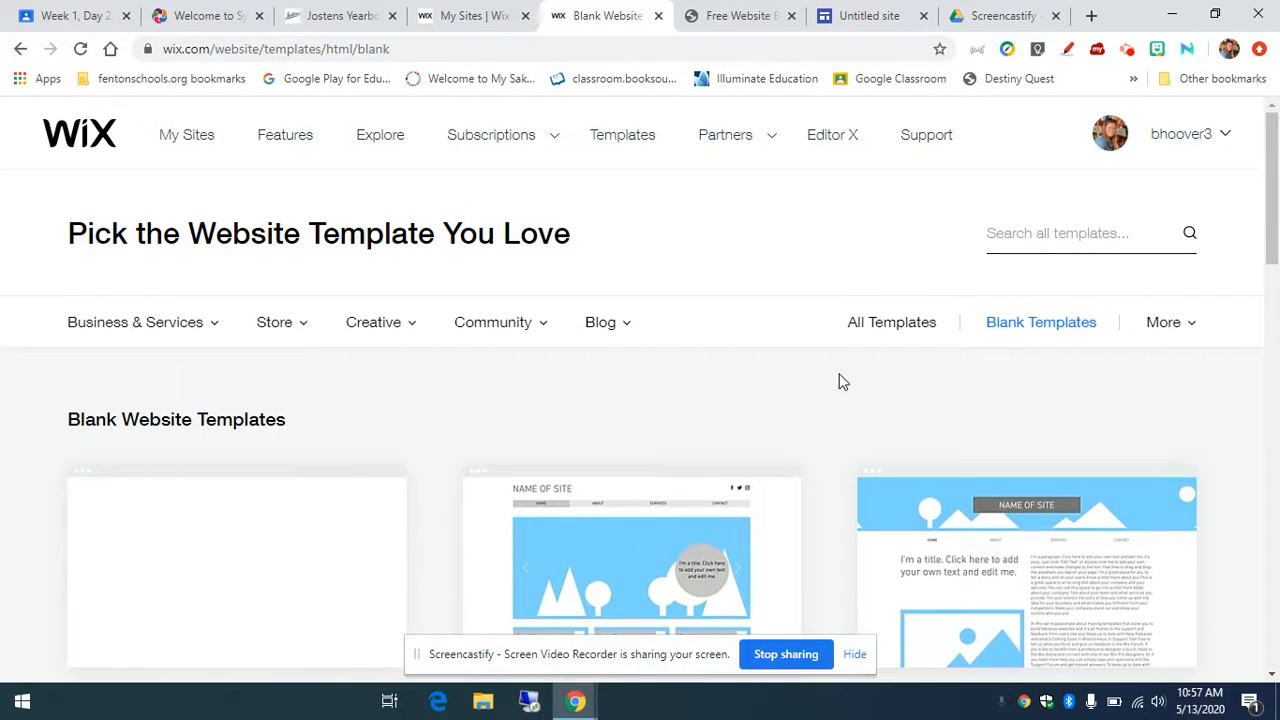
scroll(700, 560, "down", 2)
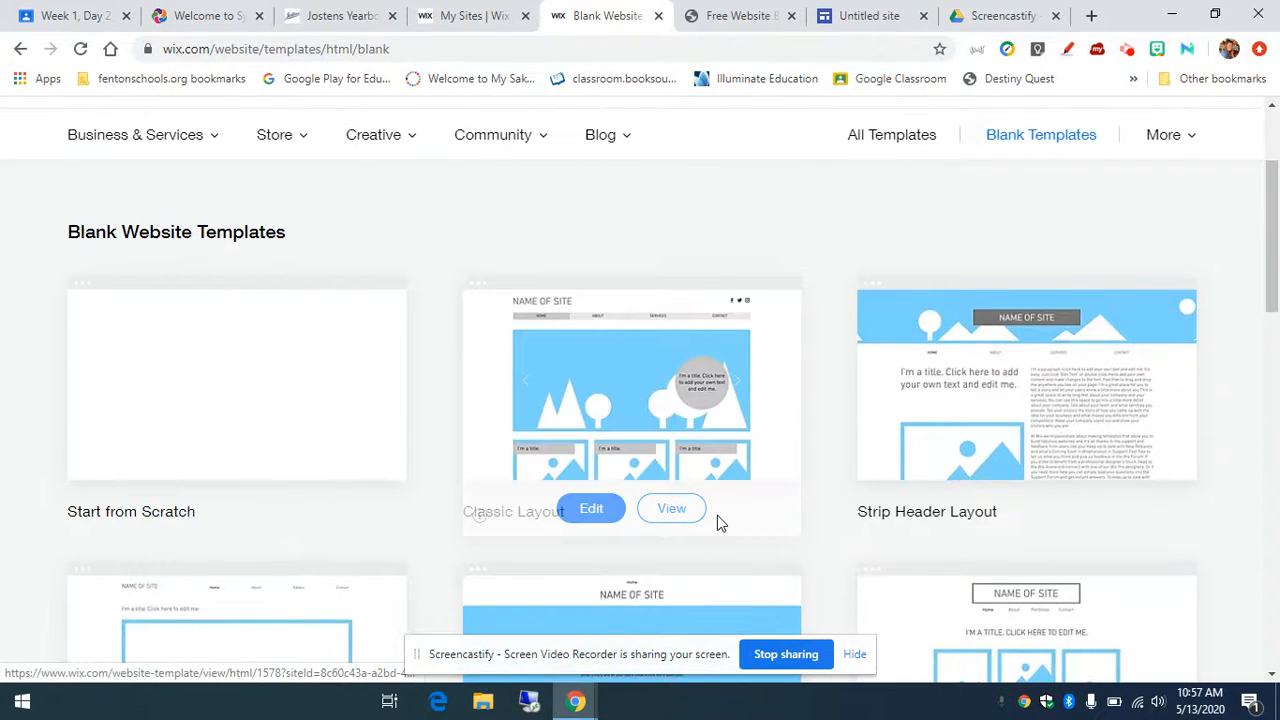
Step: Preview the Classic Layout blank template, open it for editing, and close the extra tab
left_click(666, 510)
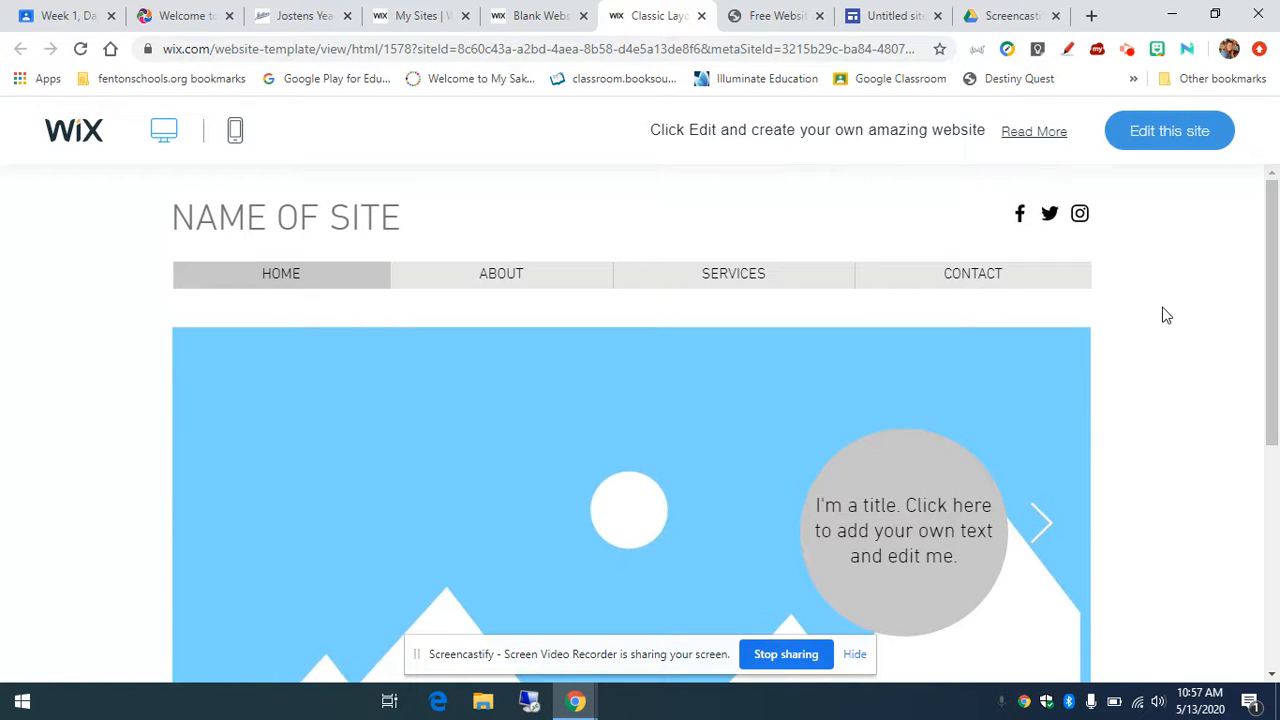
left_click(1168, 148)
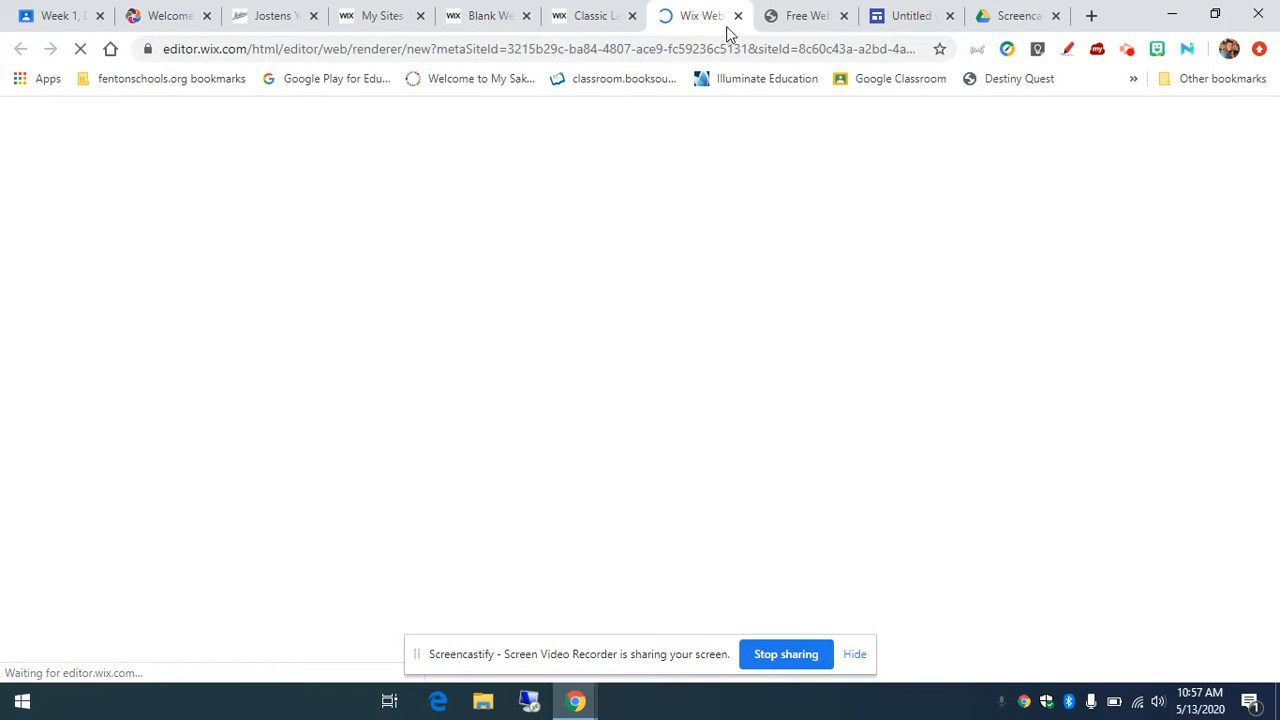
left_click(632, 17)
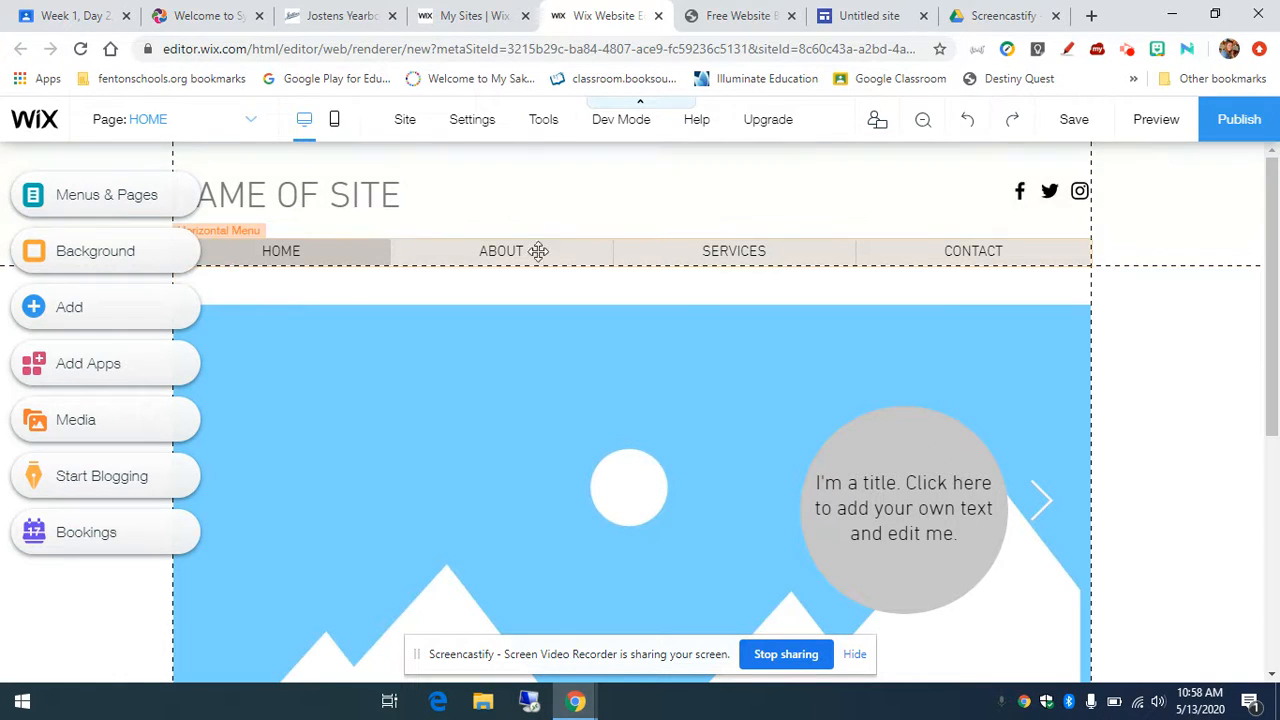
Step: Change the NAME OF SITE header to the owner's name followed by 'Online Portfolio'
double_click(400, 198)
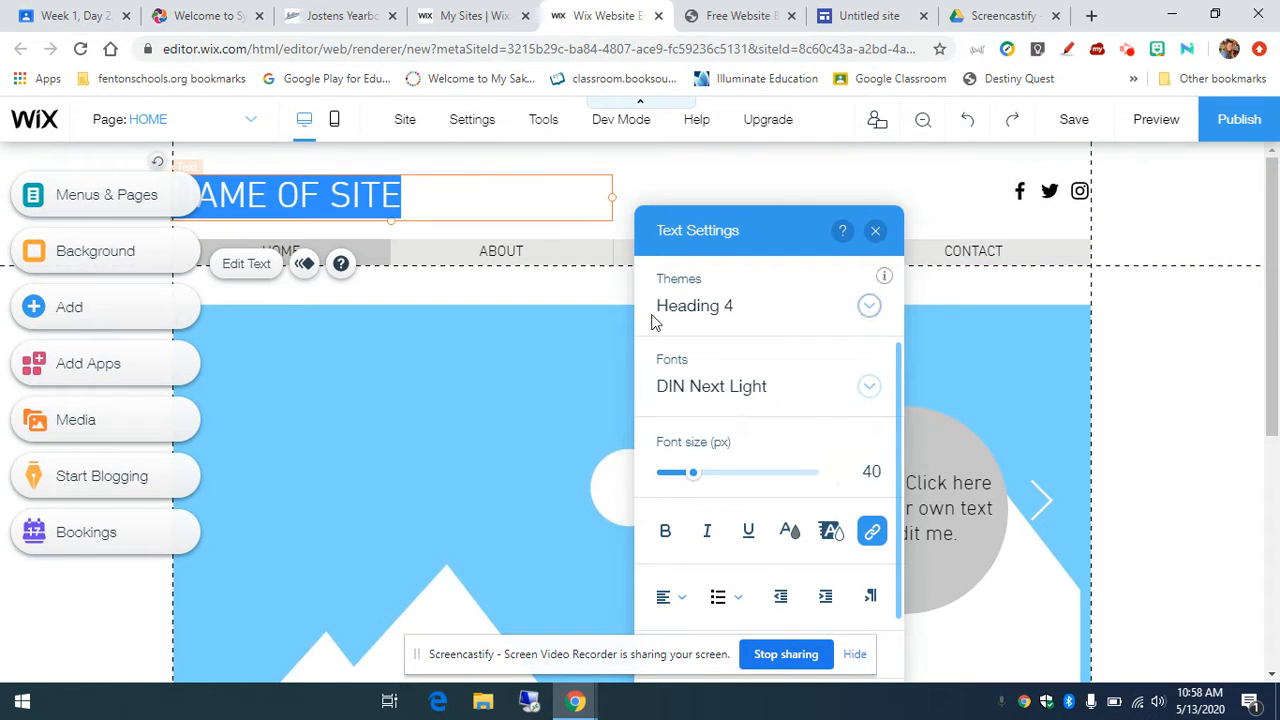
key("BackSpace")
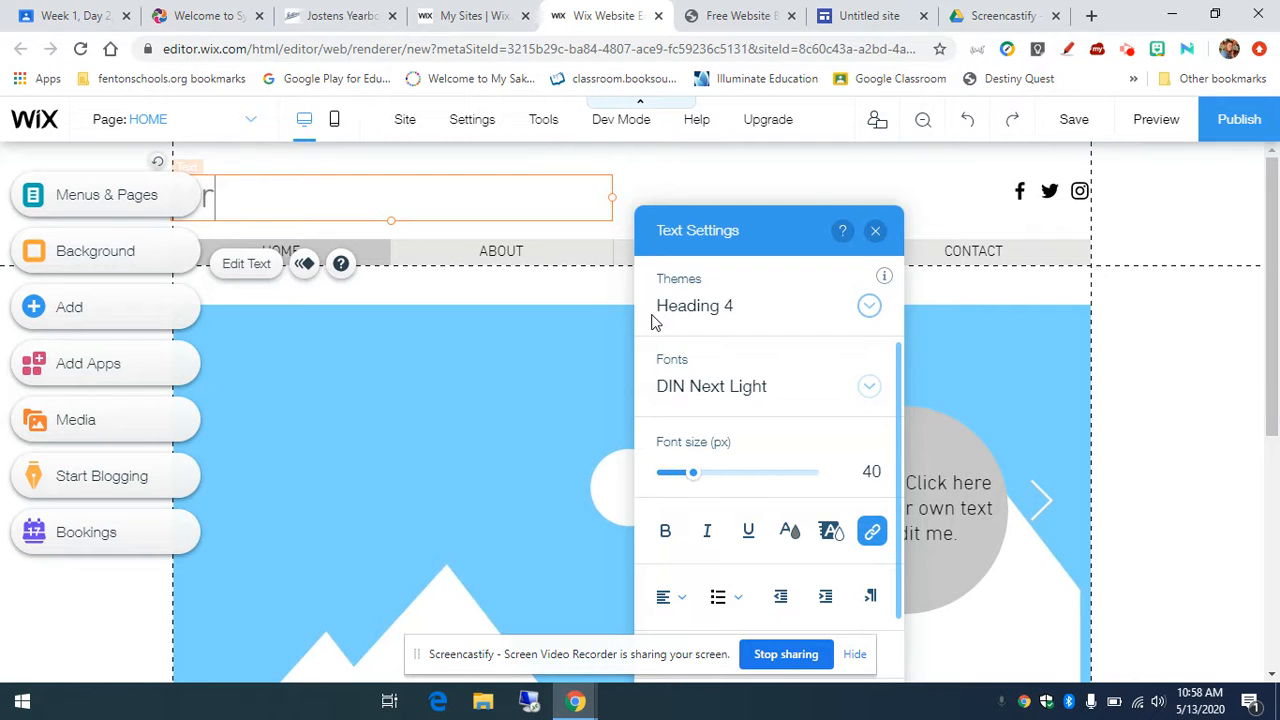
type("Mrs. Hoover's Onl")
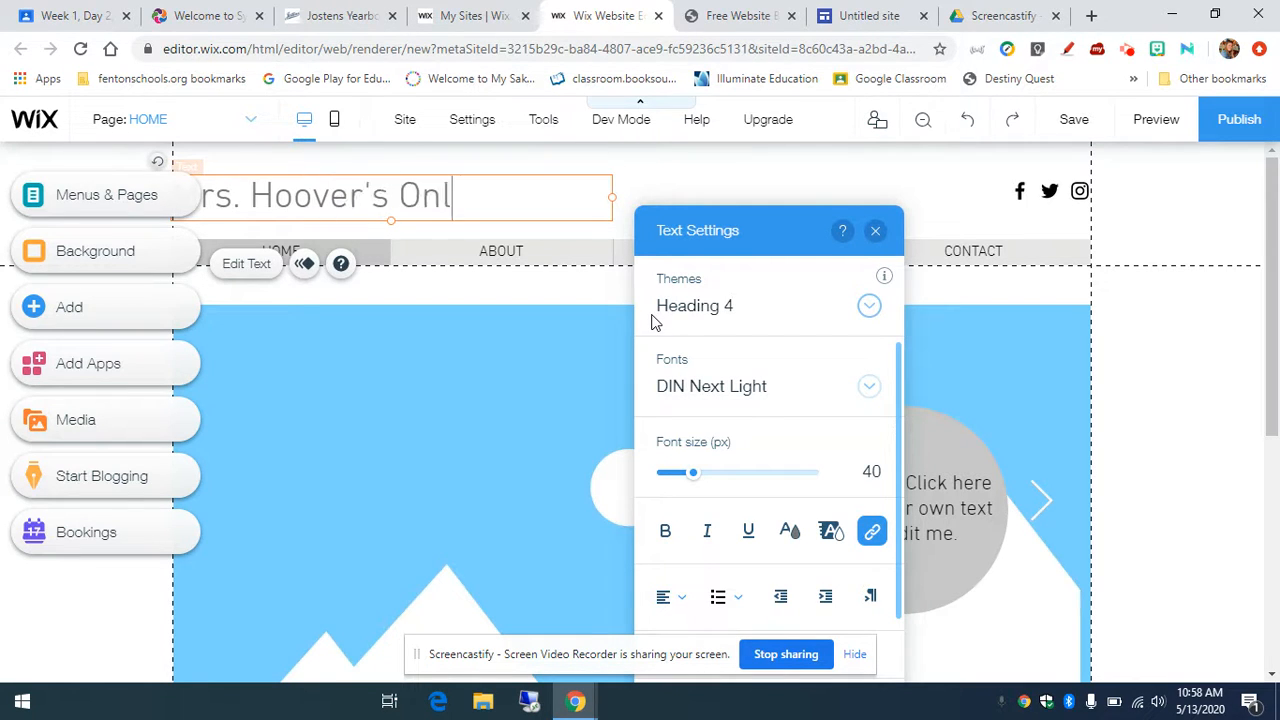
type("ine Portfolio")
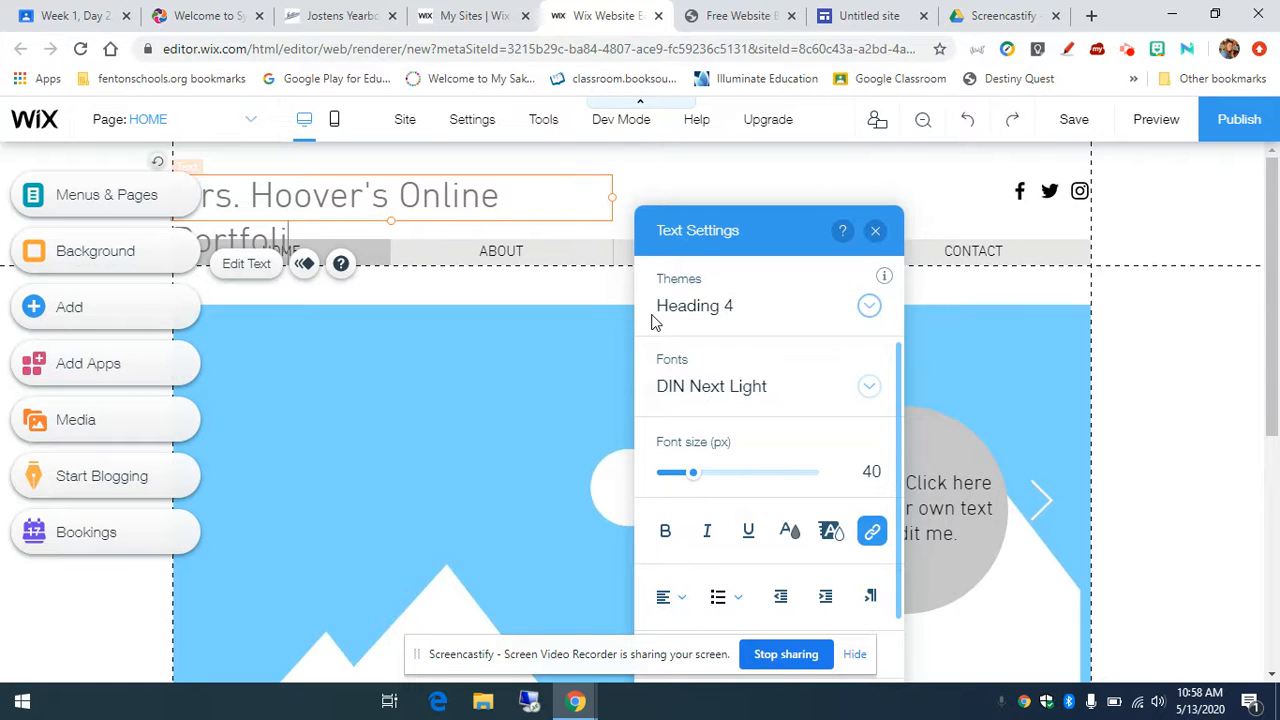
left_click(876, 231)
Step: Widen the title box so the portfolio title fits one line, then review the placeholder home page
left_click_drag(613, 218, 676, 214)
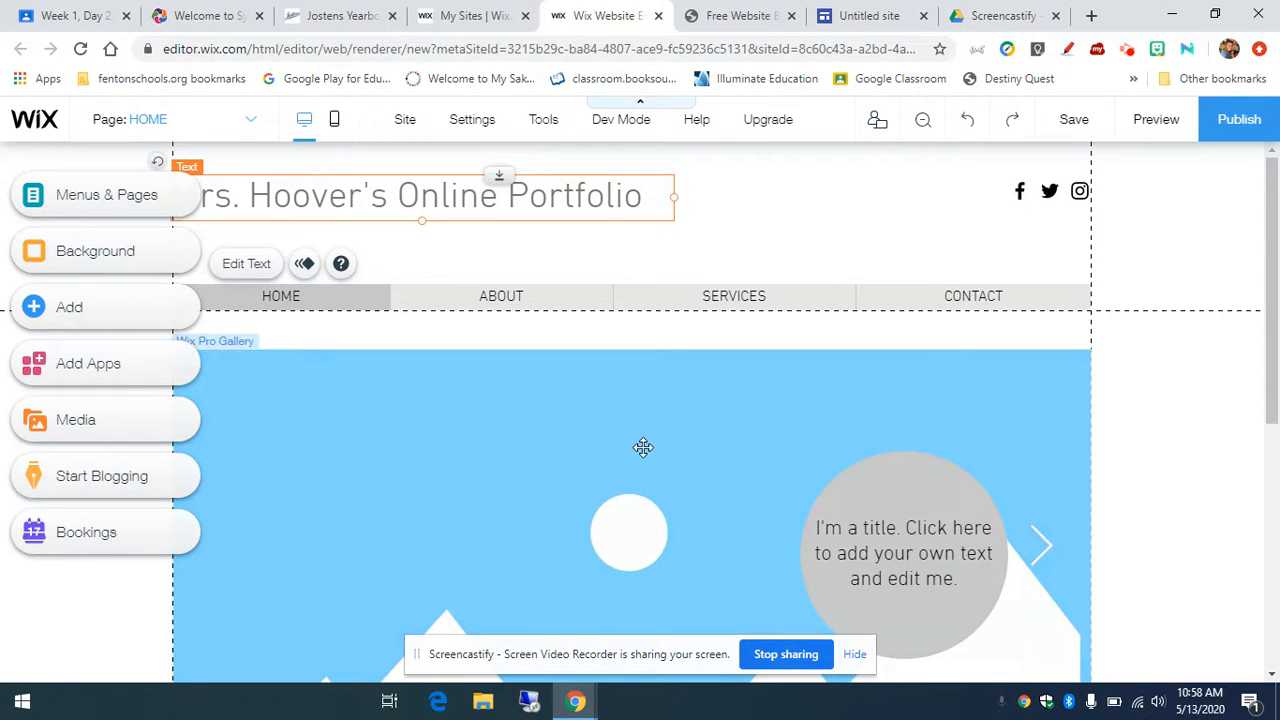
scroll(634, 445, "down", 2)
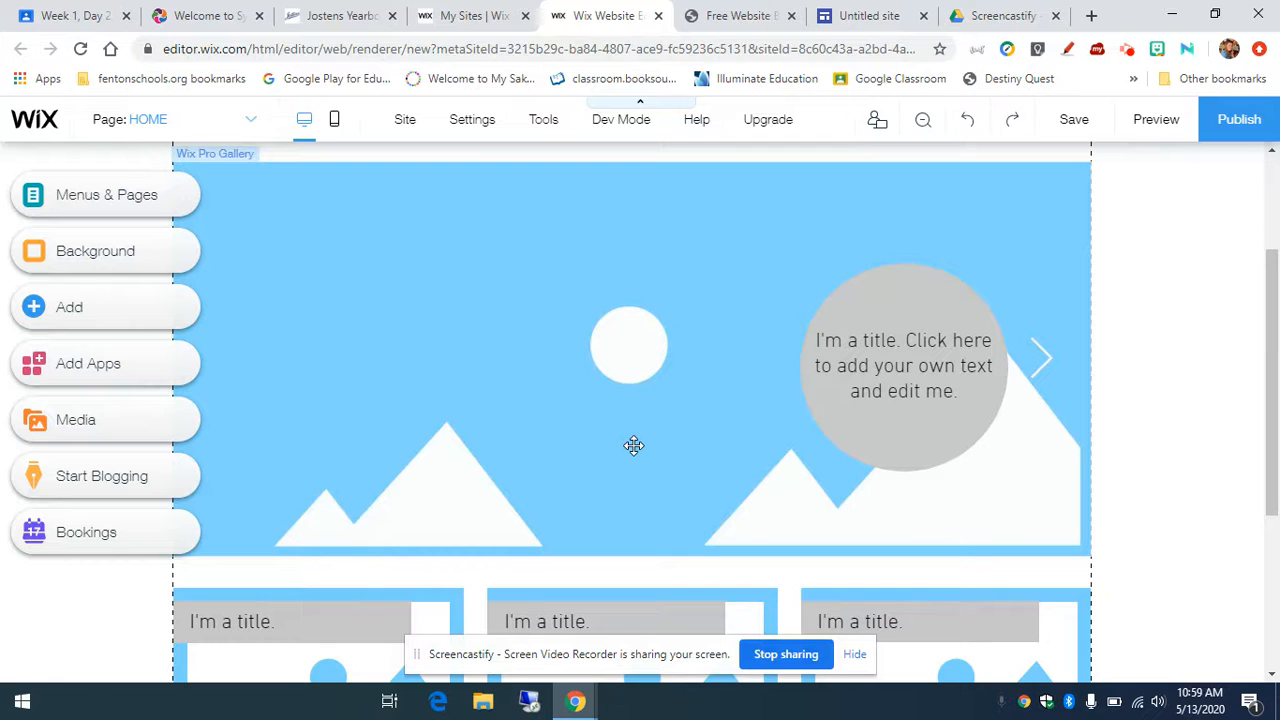
scroll(700, 445, "down", 1)
scroll(1205, 447, "down", 2)
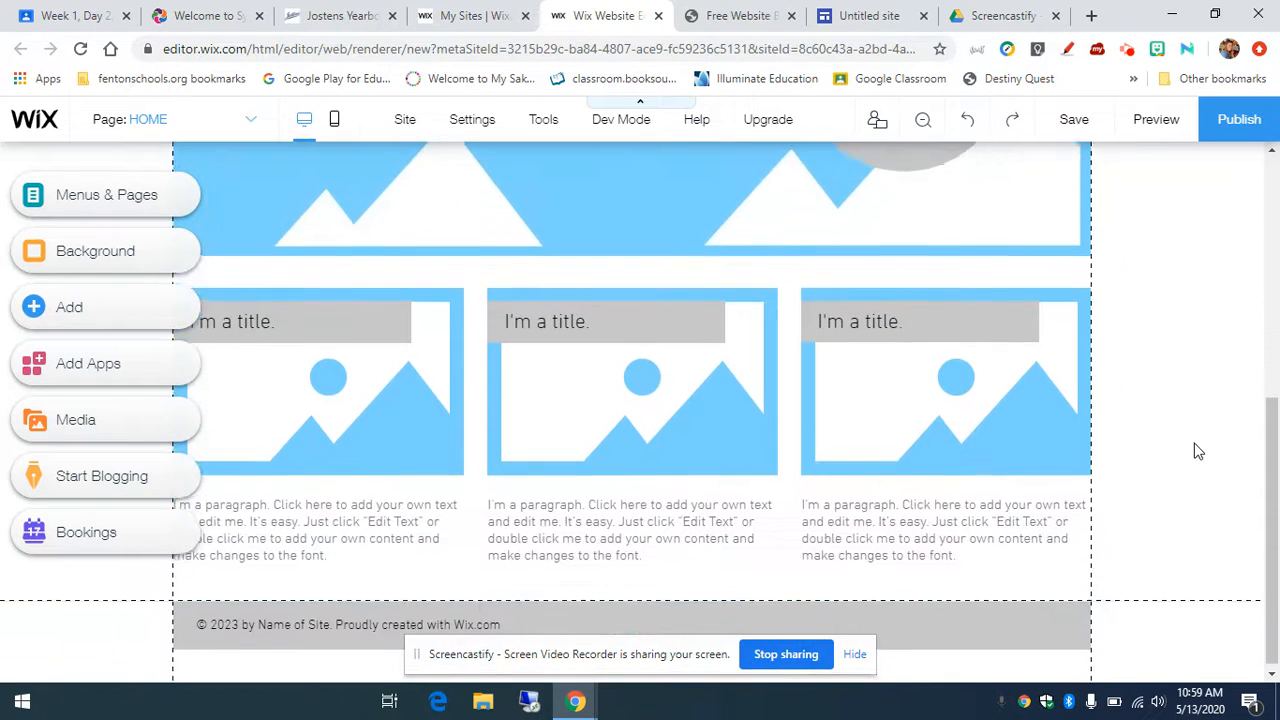
scroll(1196, 451, "up", 5)
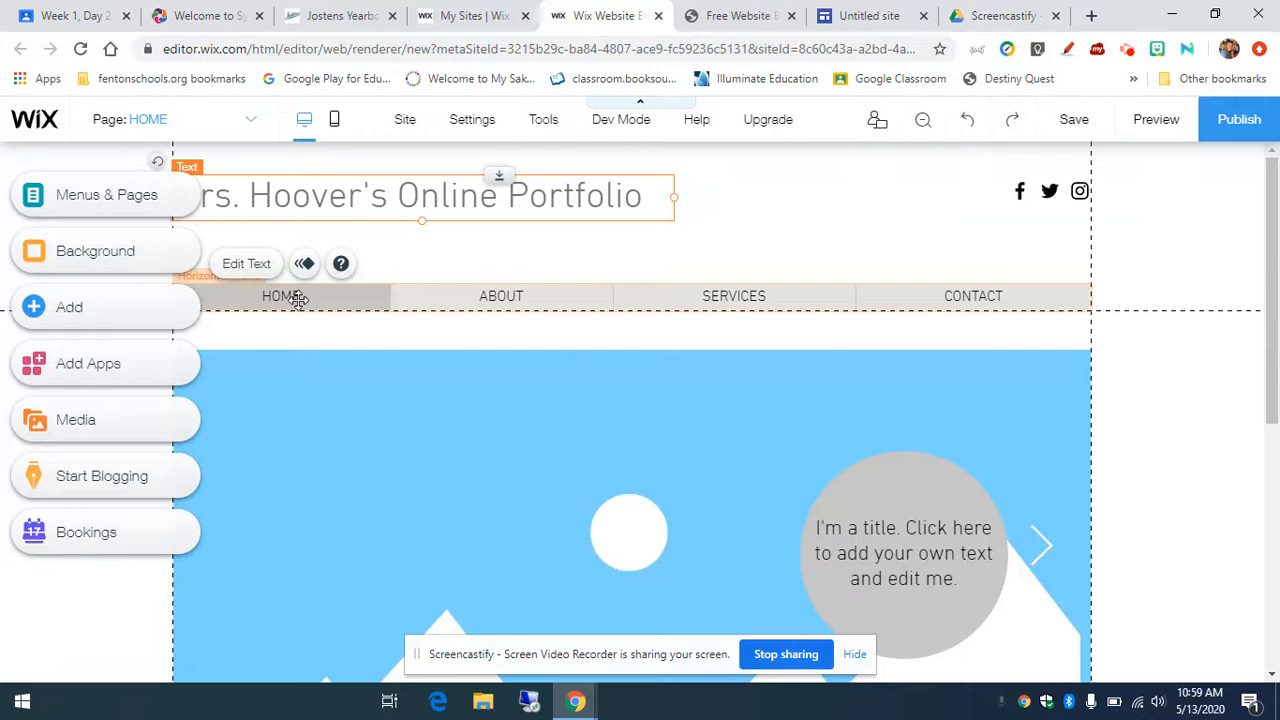
scroll(331, 396, "down", 2)
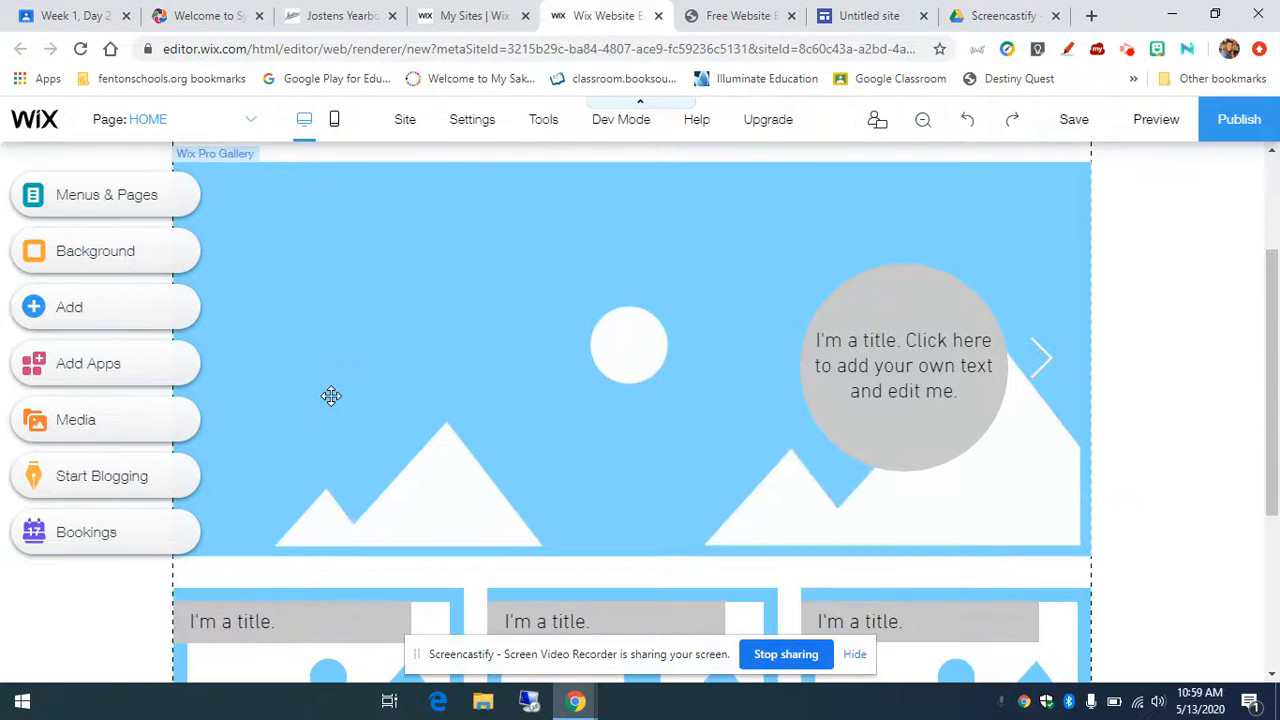
scroll(329, 397, "down", 1)
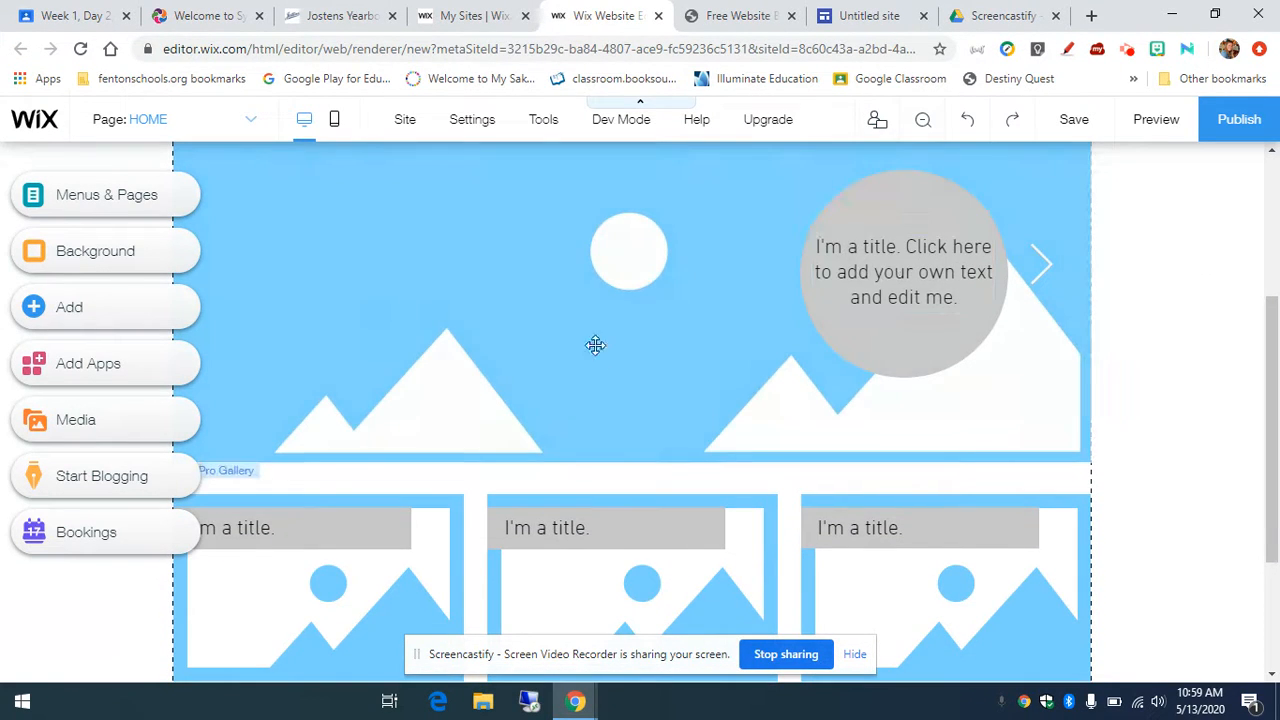
scroll(796, 396, "up", 1)
scroll(731, 423, "up", 2)
scroll(737, 437, "down", 2)
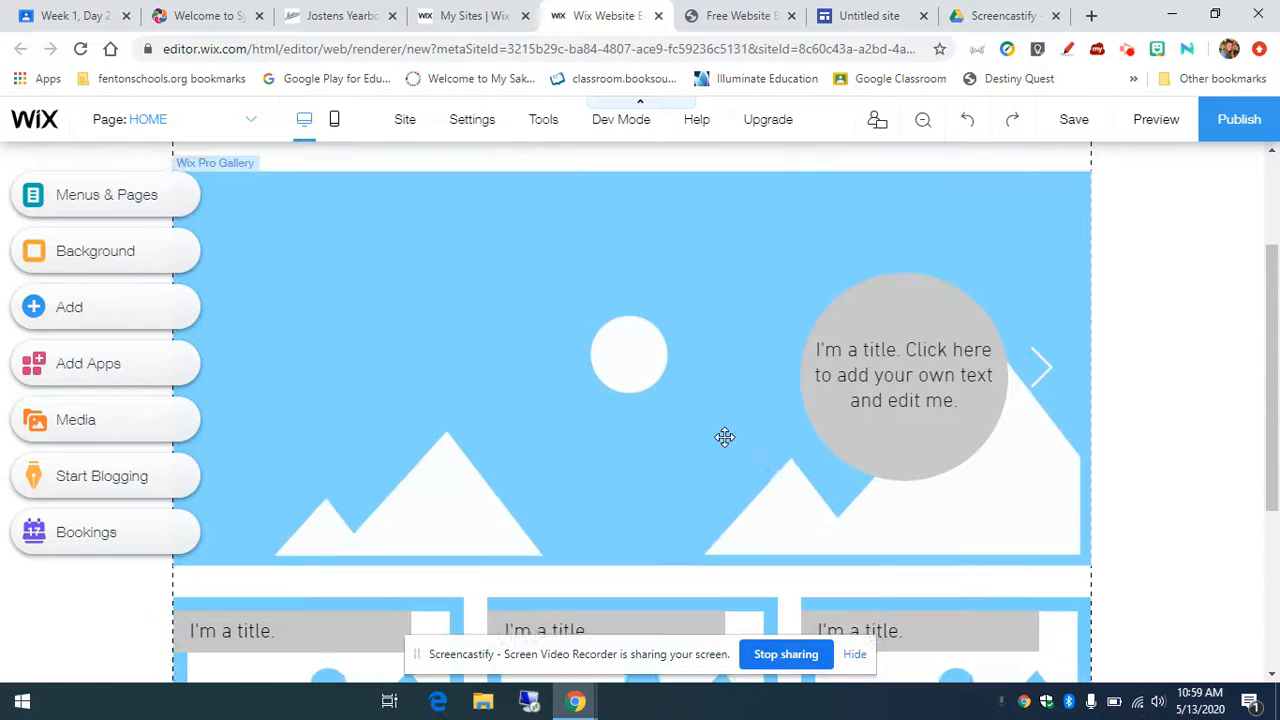
scroll(887, 436, "down", 3)
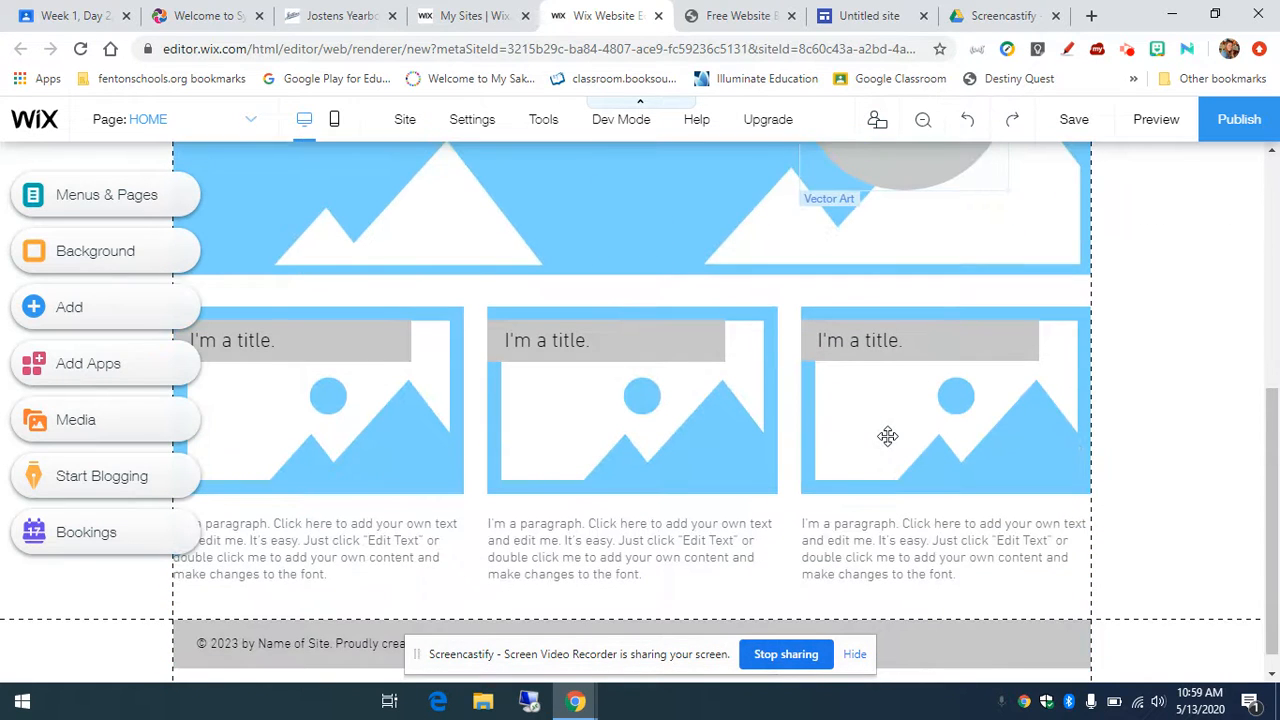
scroll(887, 436, "down", 1)
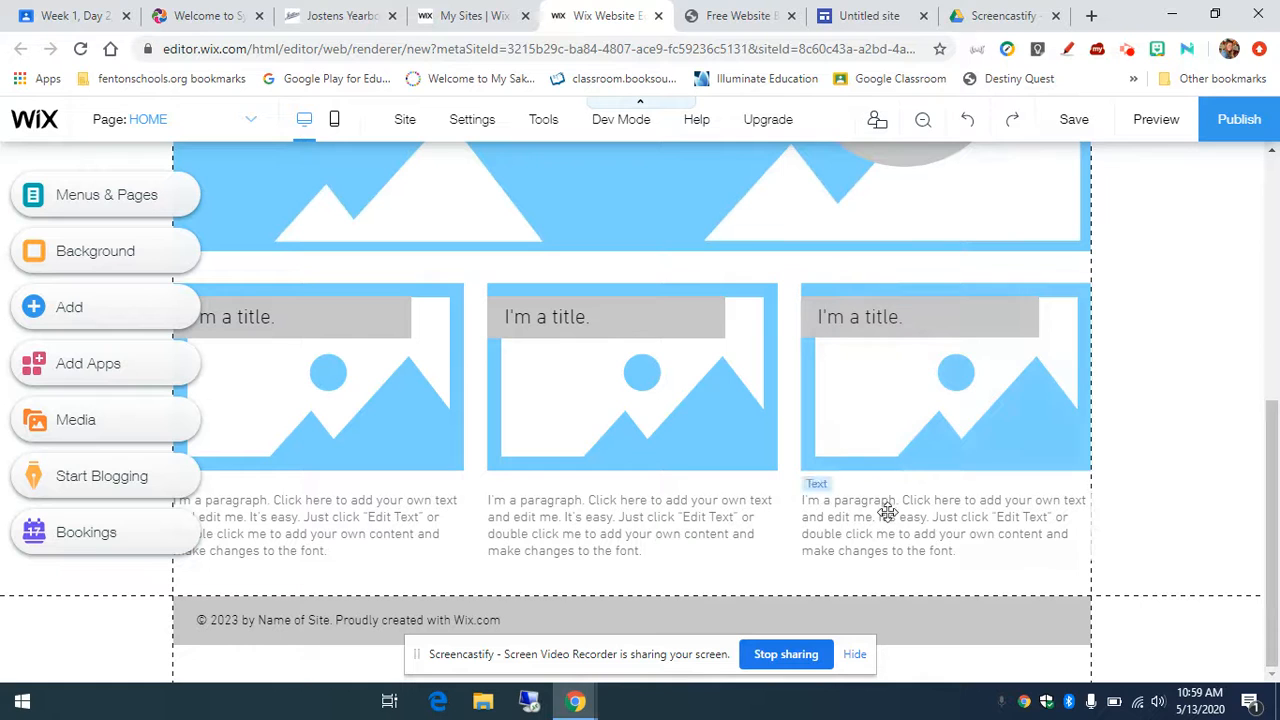
scroll(872, 500, "up", 4)
scroll(872, 500, "up", 1)
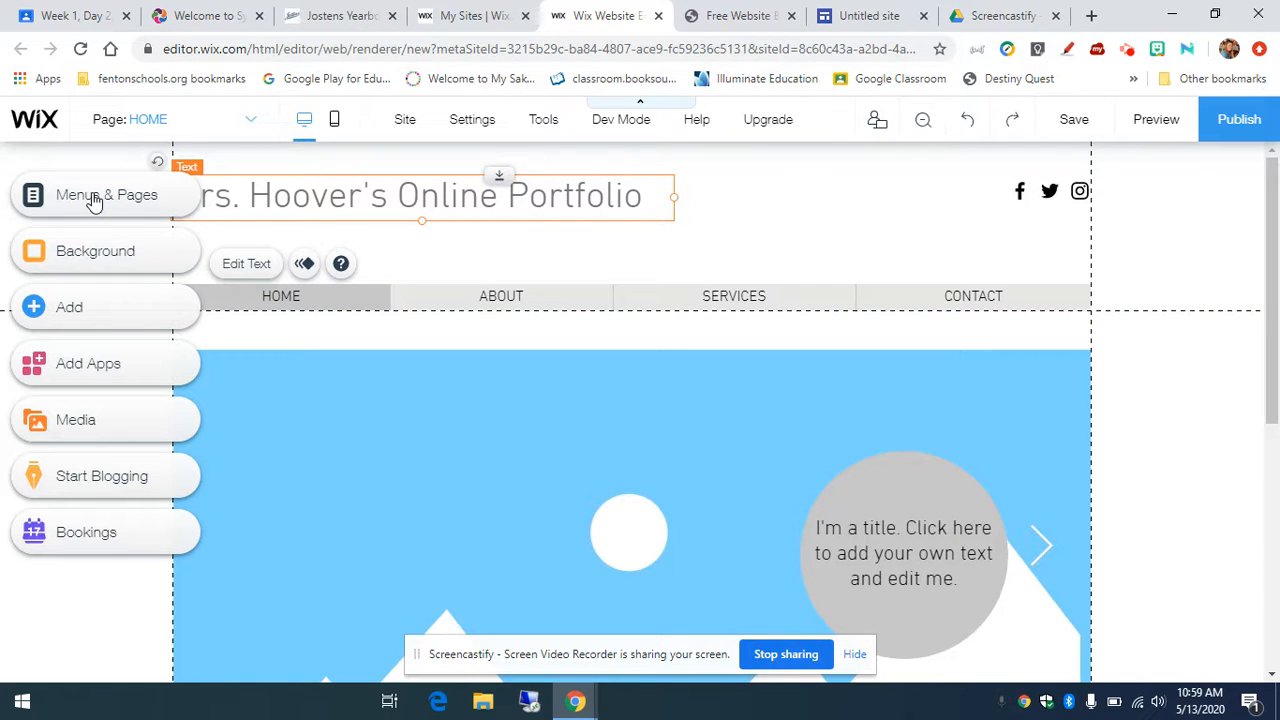
Step: Delete the GALLERY page from the site's pages, confirming the deletion
left_click(173, 201)
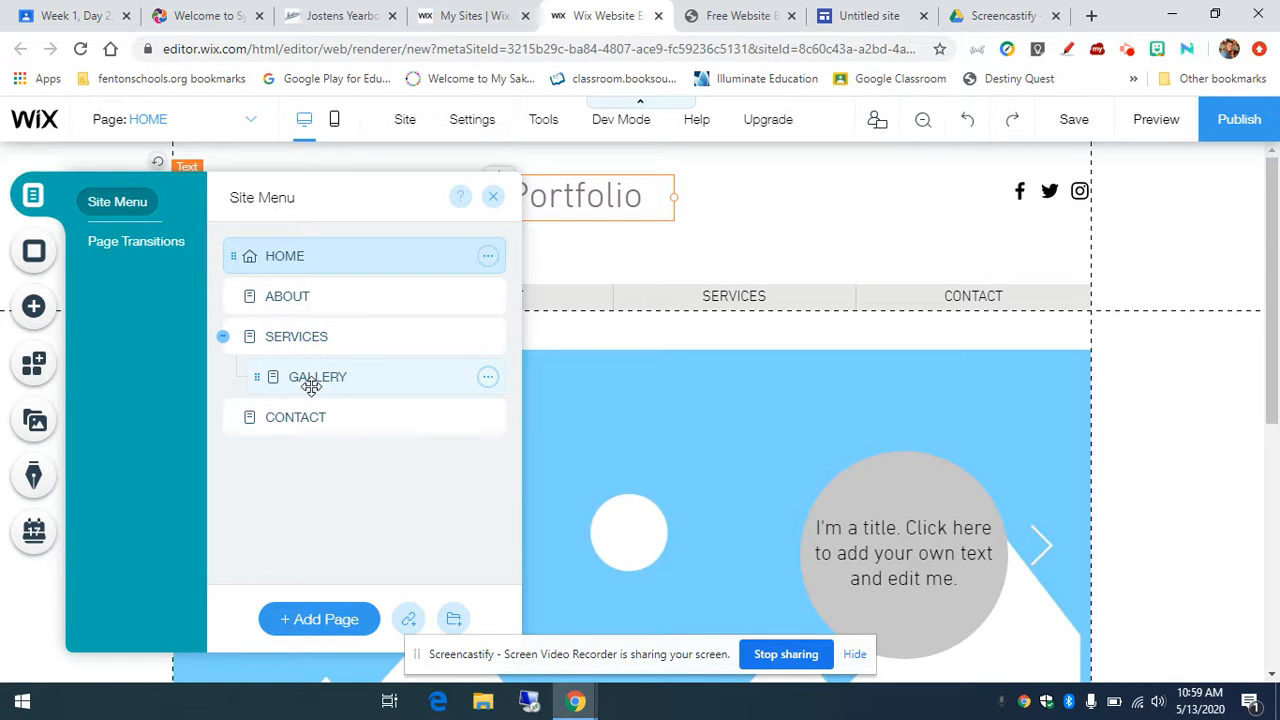
left_click(488, 378)
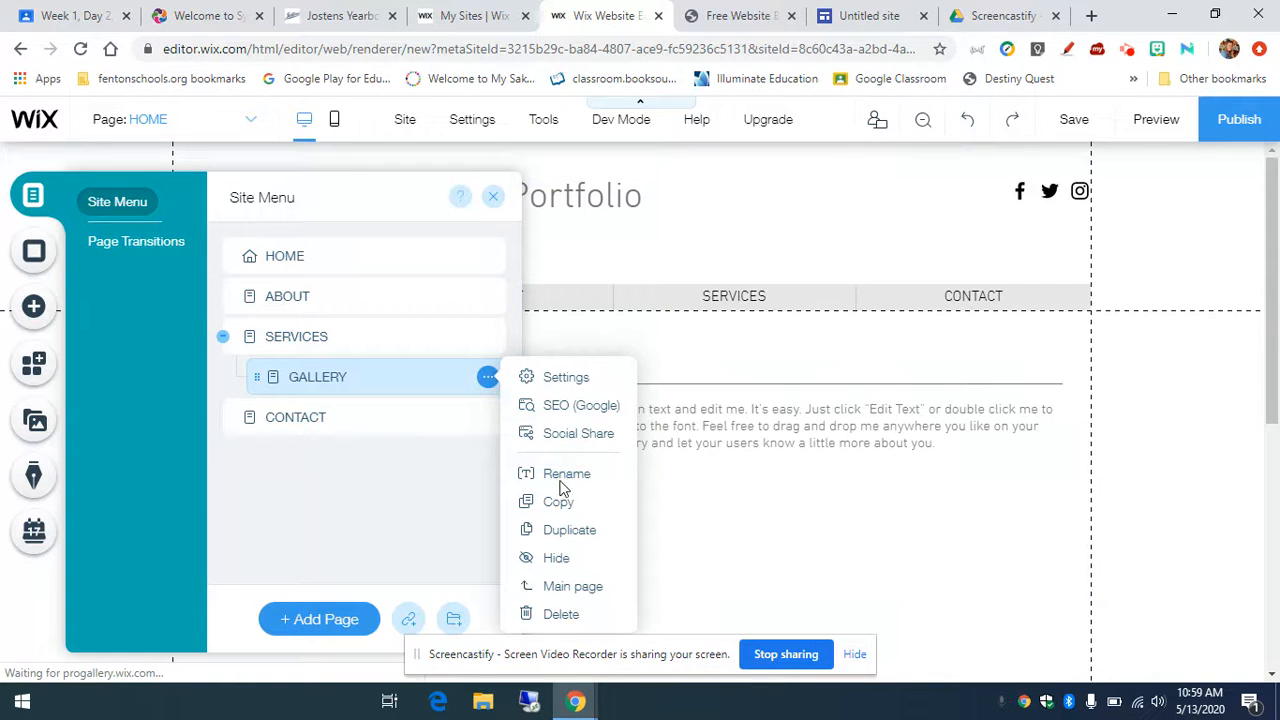
left_click(558, 614)
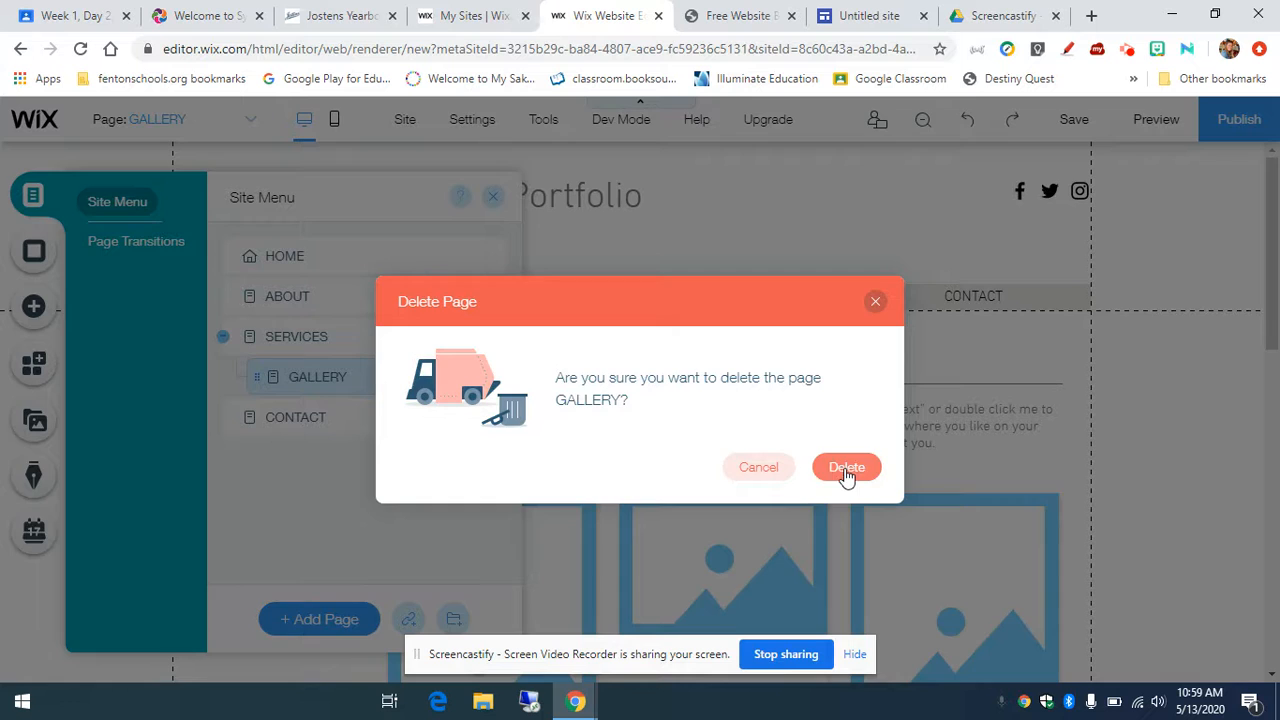
left_click(846, 474)
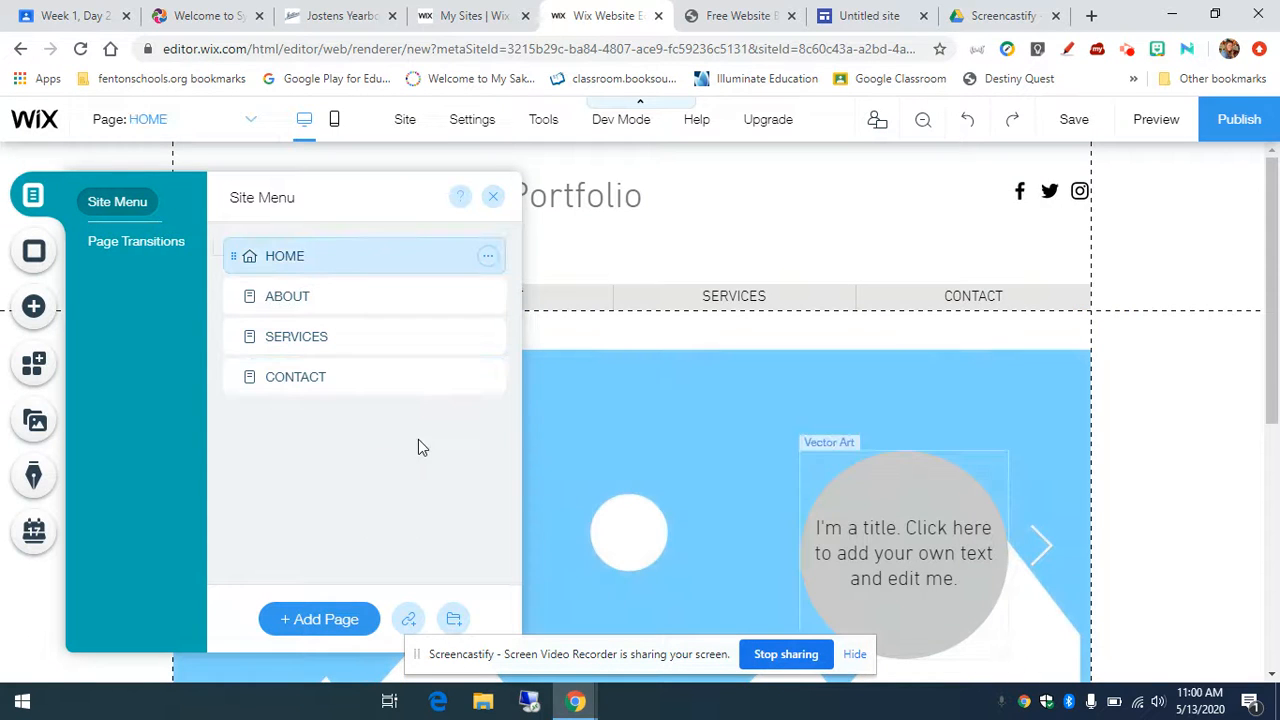
Step: Rename the ABOUT page to Covid-19 Photoblog
left_click(334, 292)
left_click(489, 300)
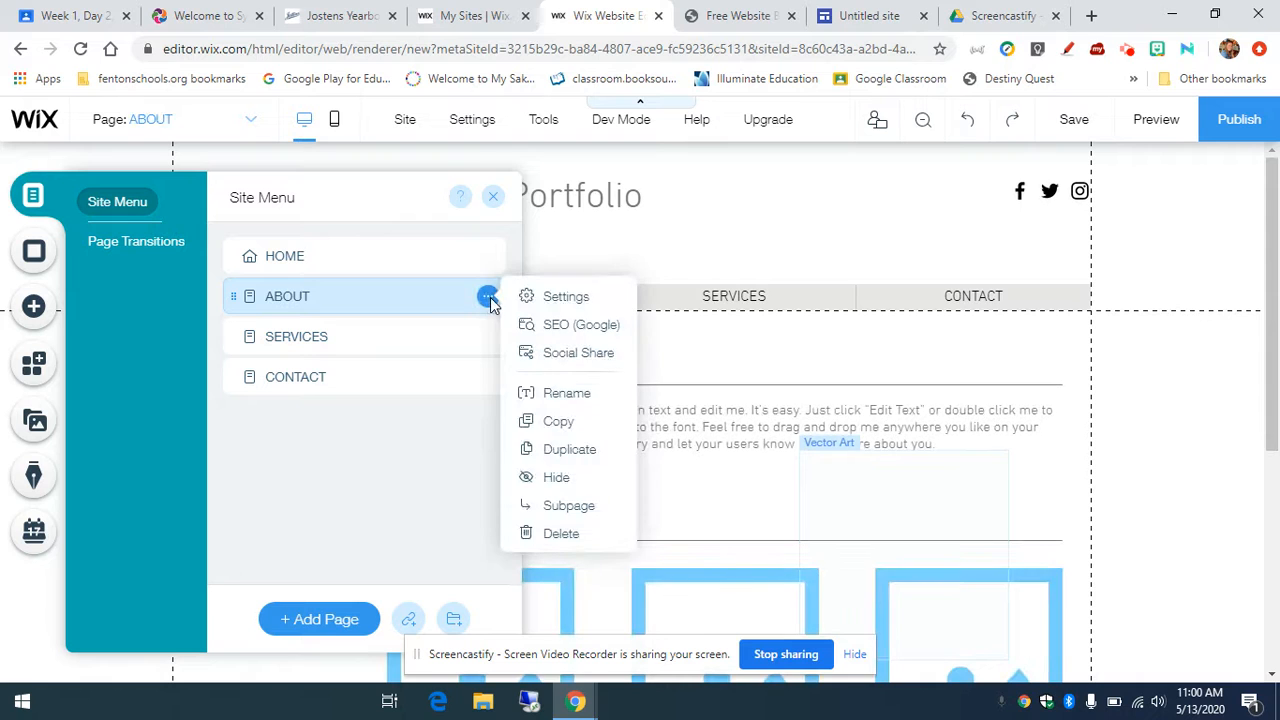
left_click(533, 390)
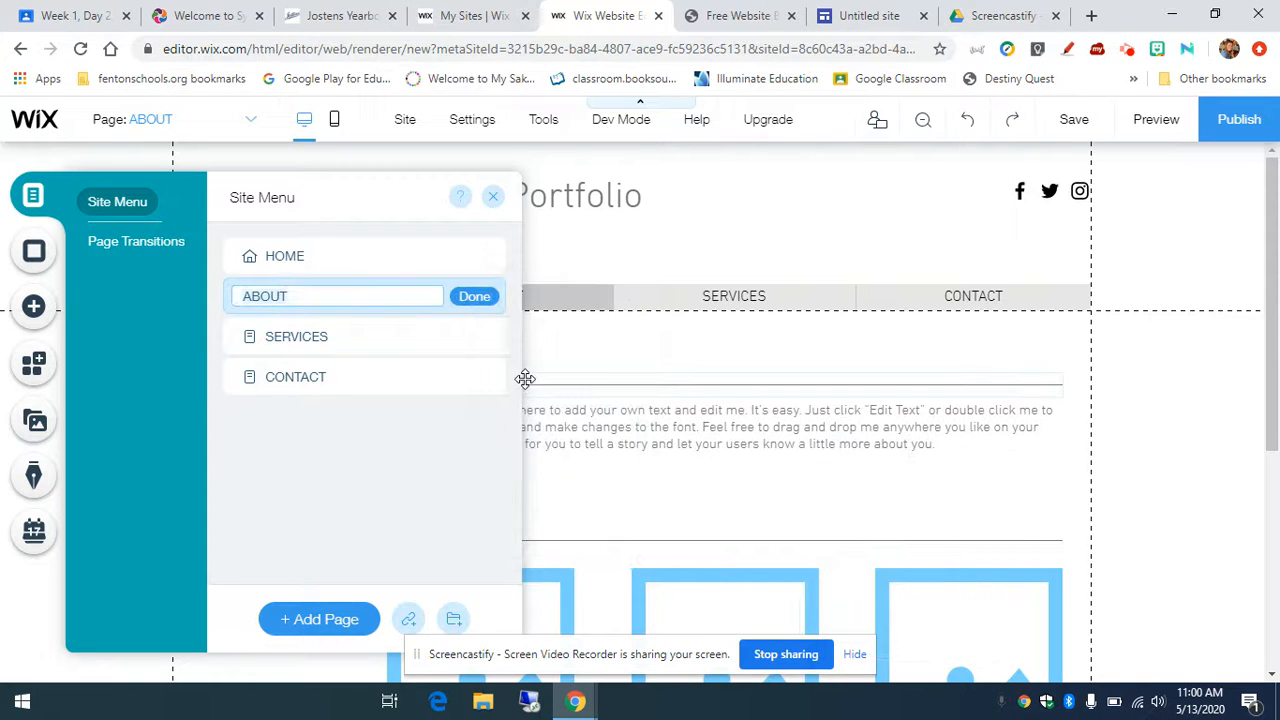
type("Covid-19 Photoblog")
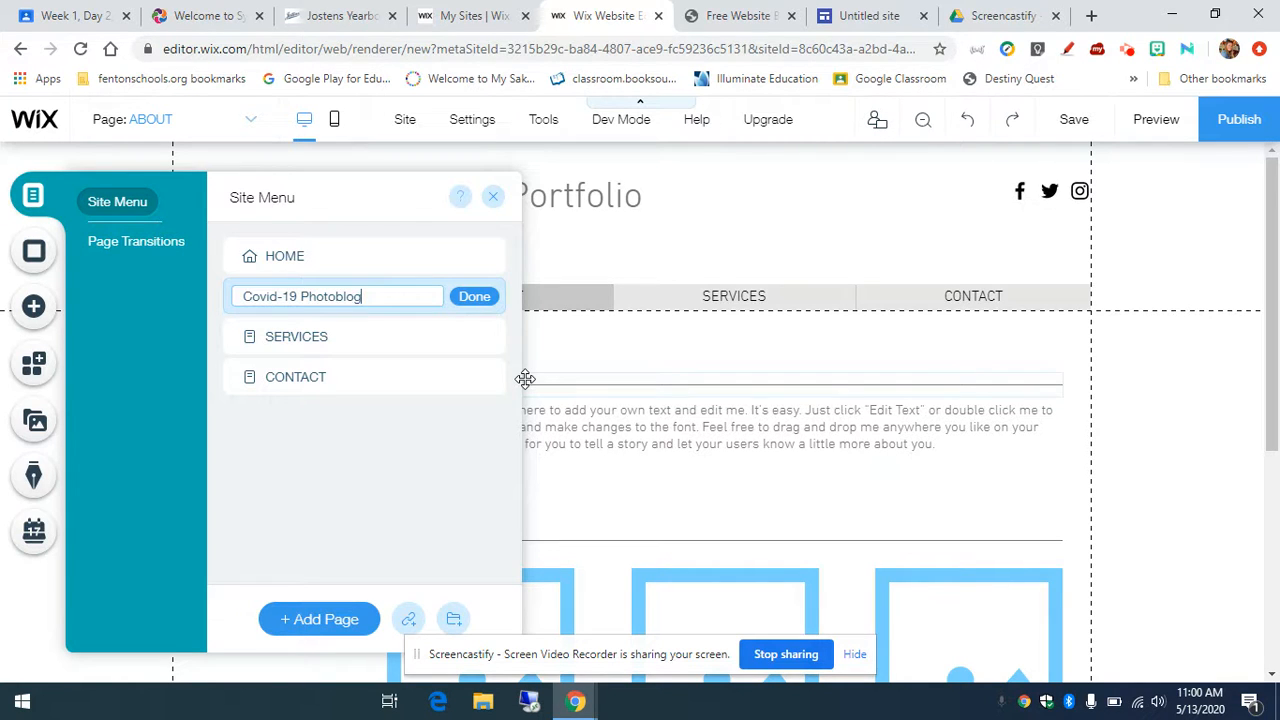
left_click(474, 300)
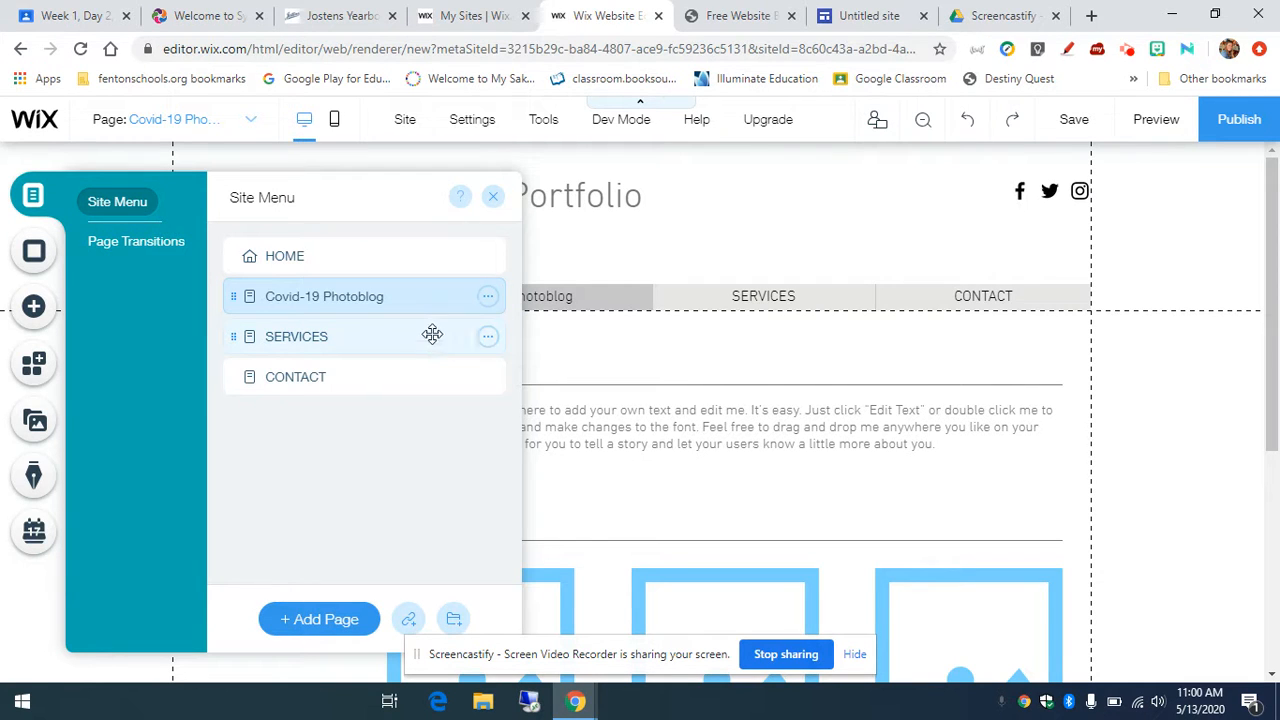
Step: Rename the SERVICES page to InDesign
left_click(488, 339)
left_click(567, 436)
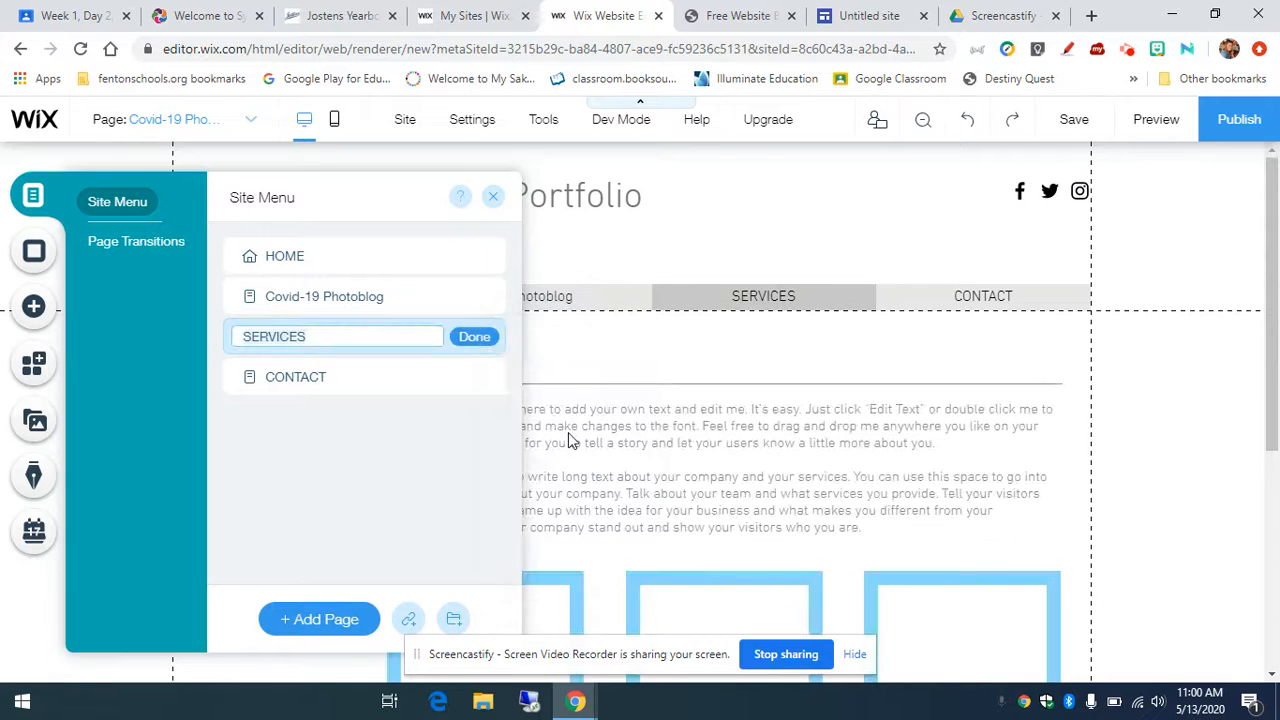
type("InDesign")
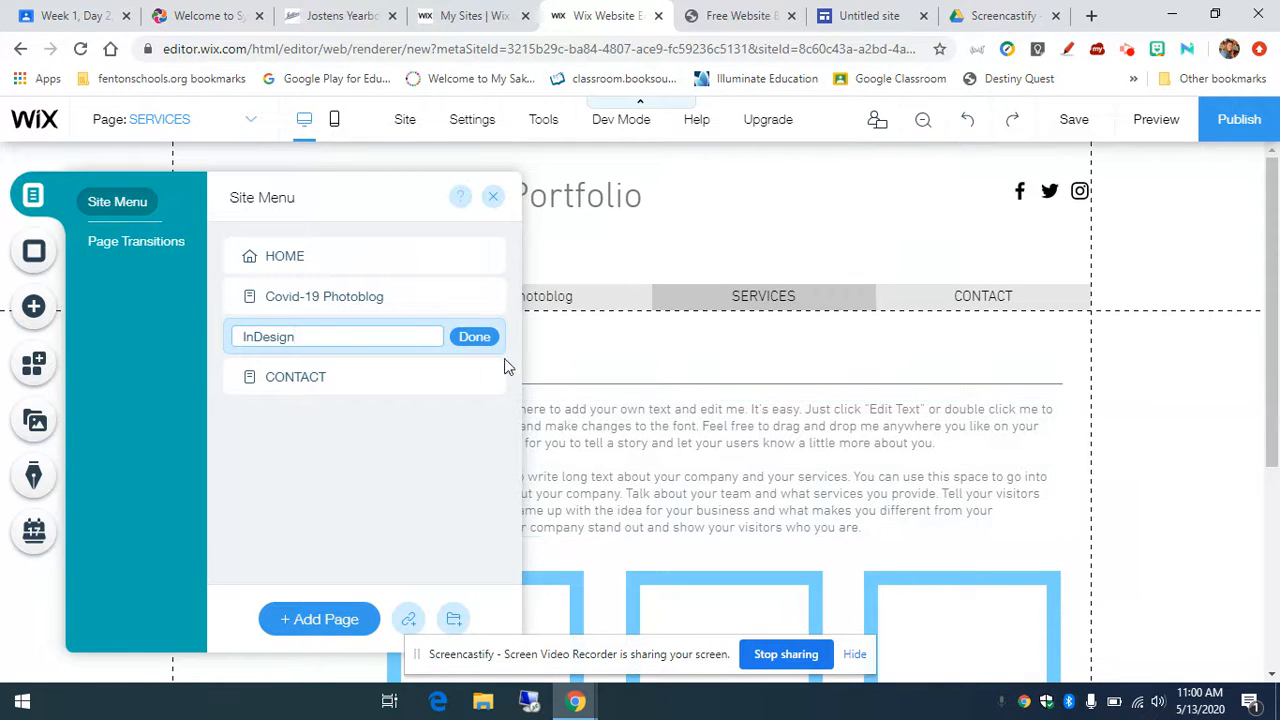
left_click(474, 336)
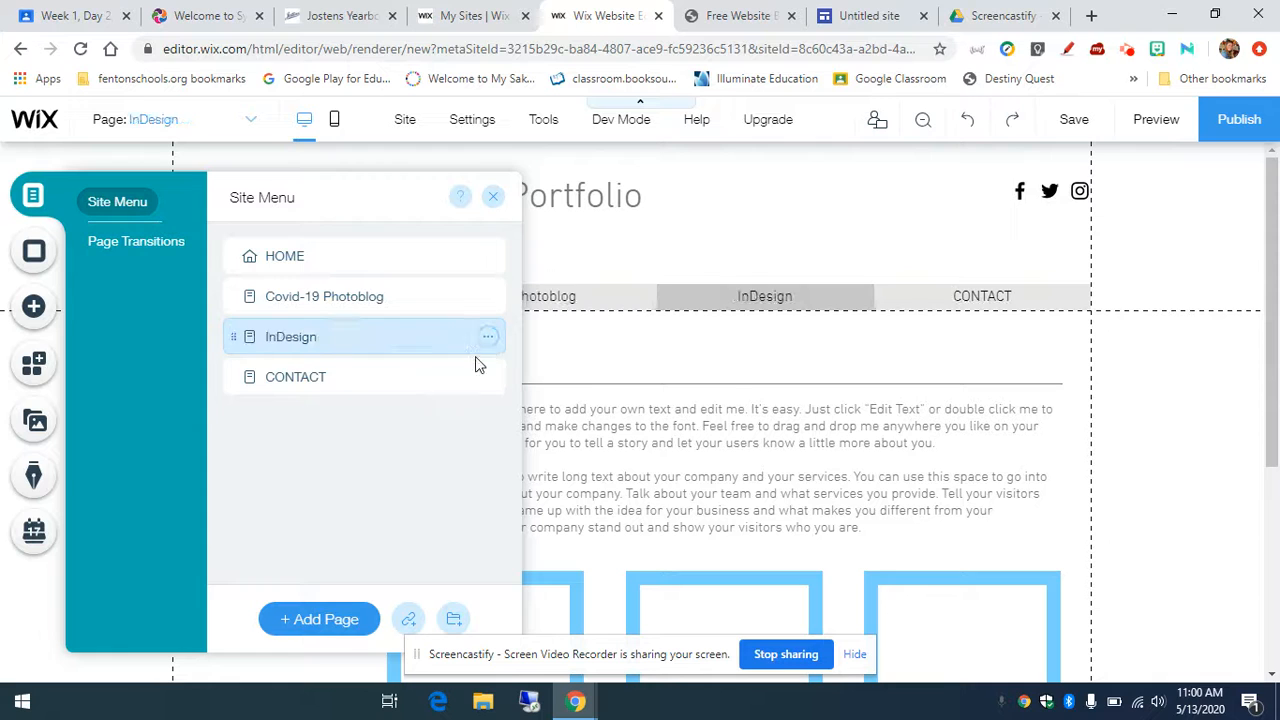
Step: Rename the CONTACT page to Illustrator
left_click(375, 382)
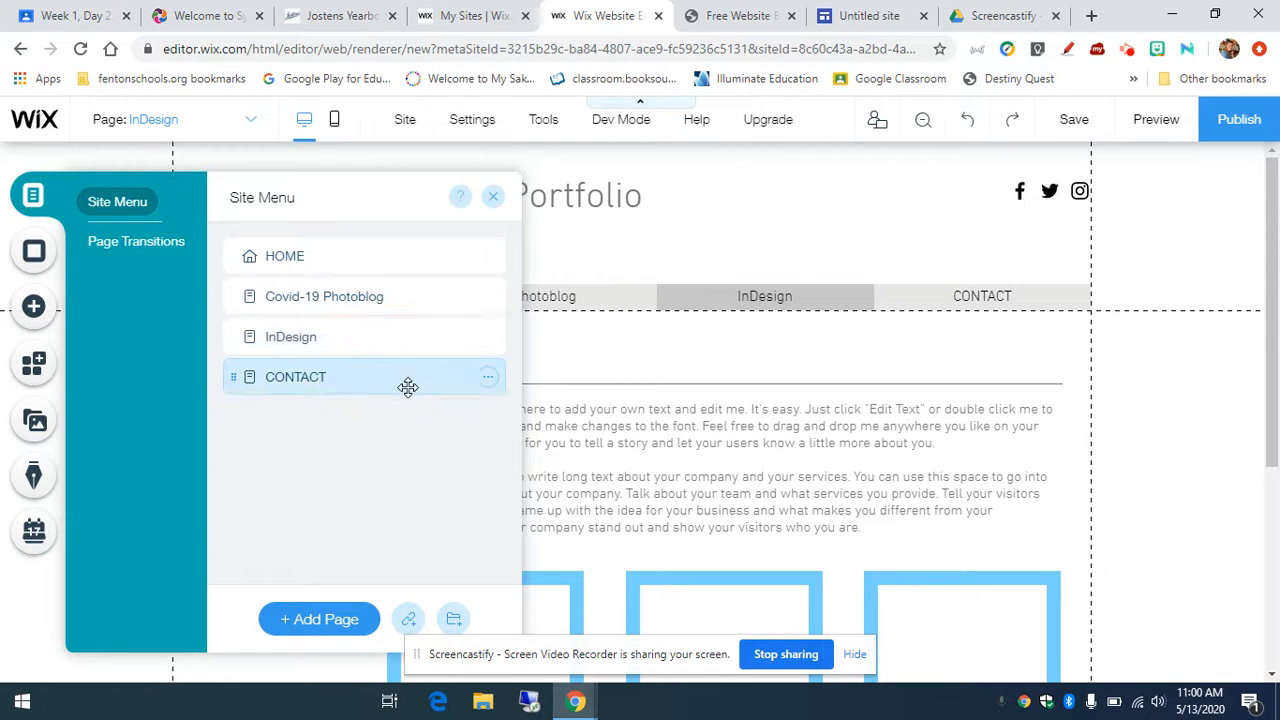
left_click(487, 377)
left_click(558, 472)
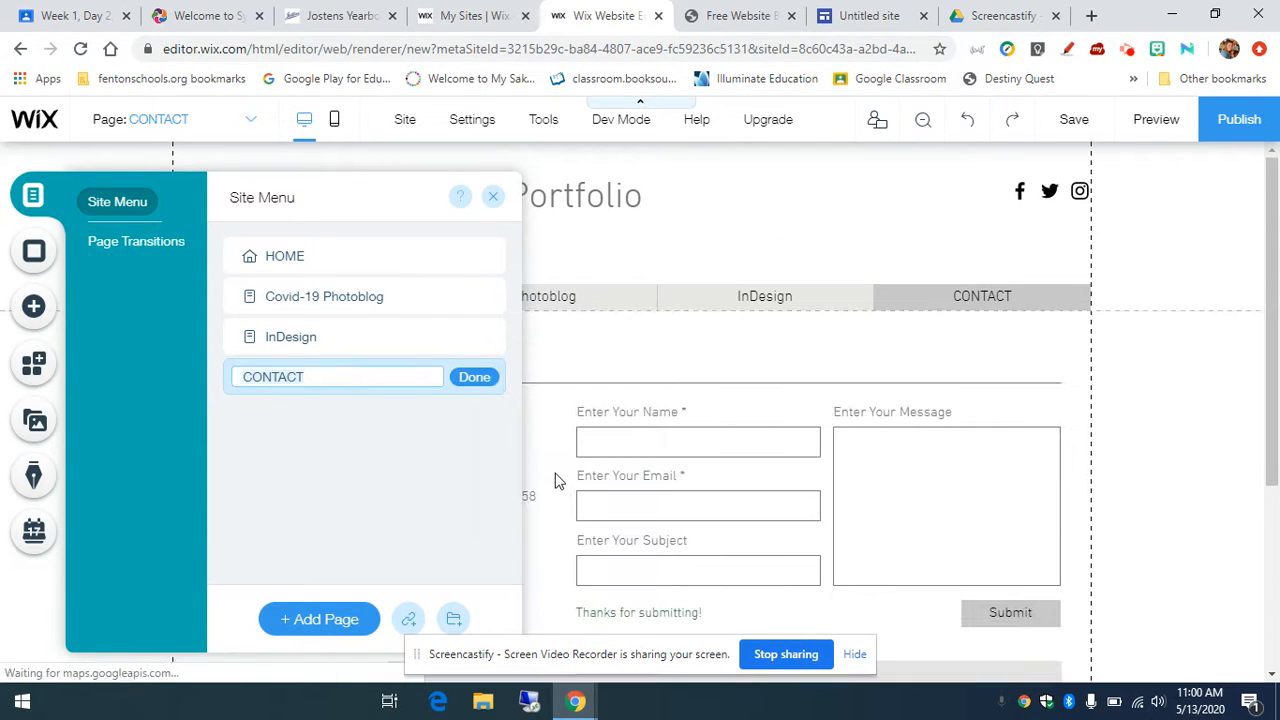
type("Illustrator")
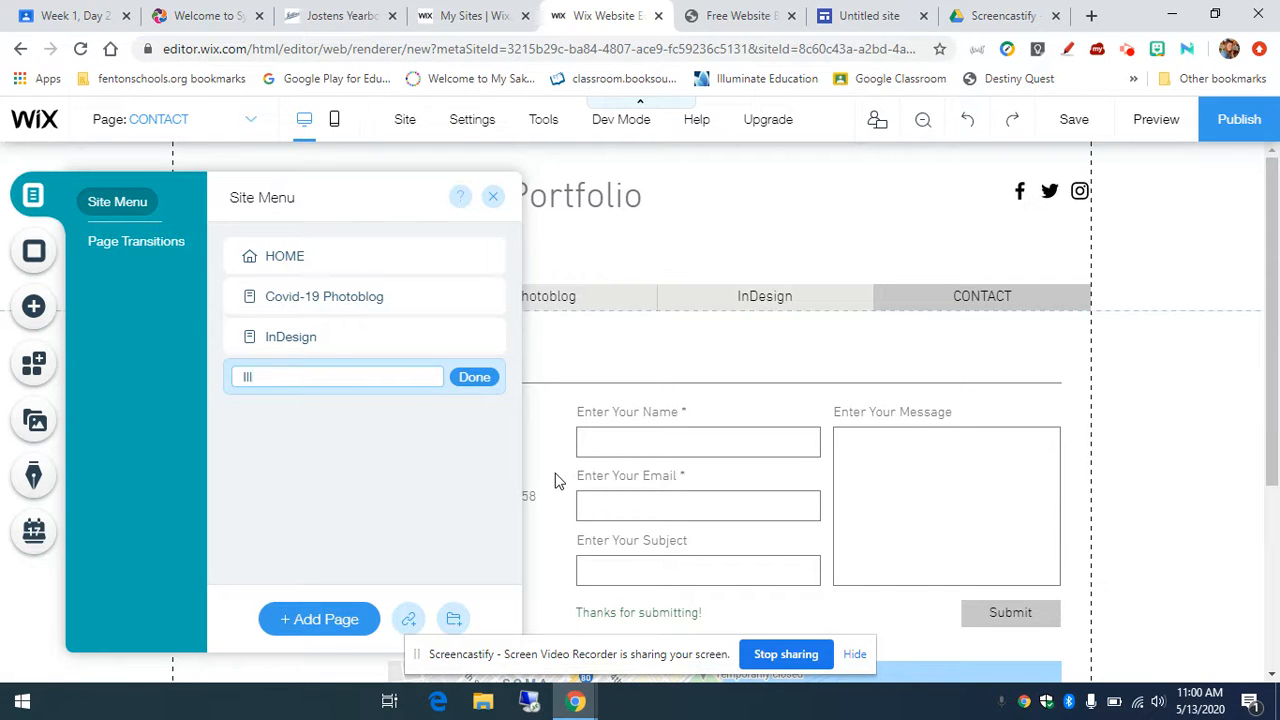
left_click(474, 378)
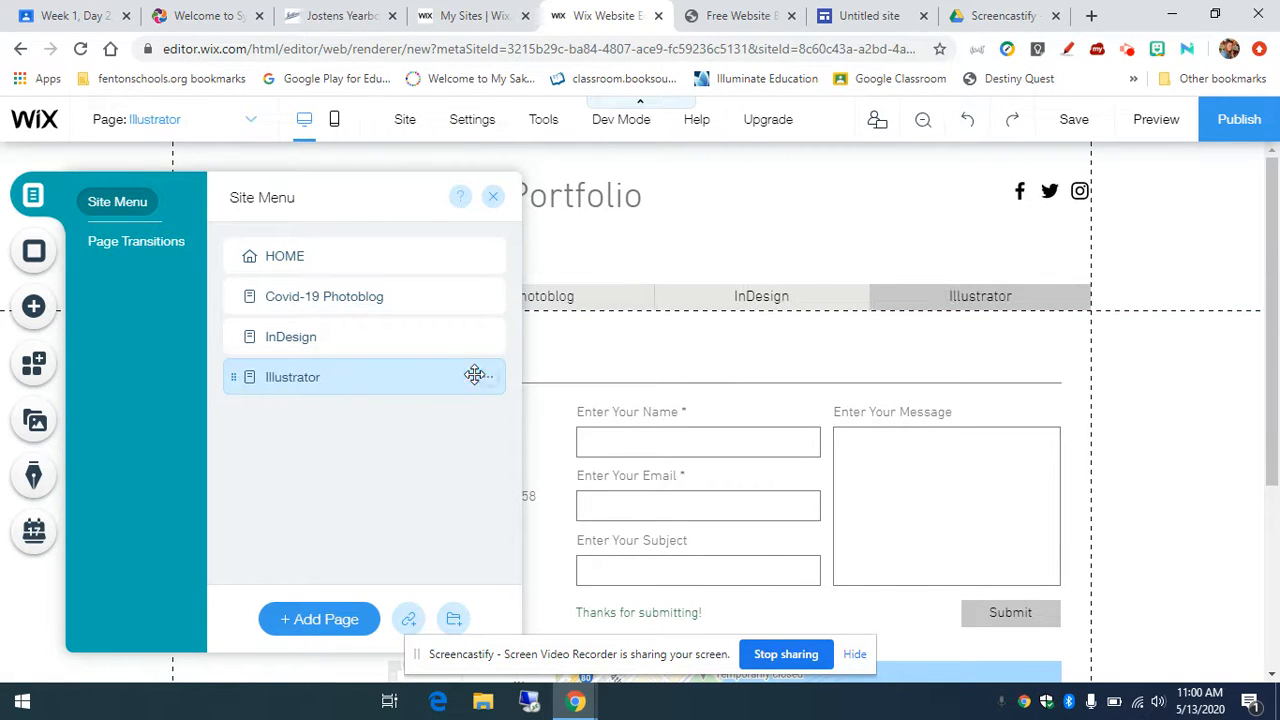
Step: Add two new pages named Photoshop and Canva, then close the Site Menu panel
left_click(350, 620)
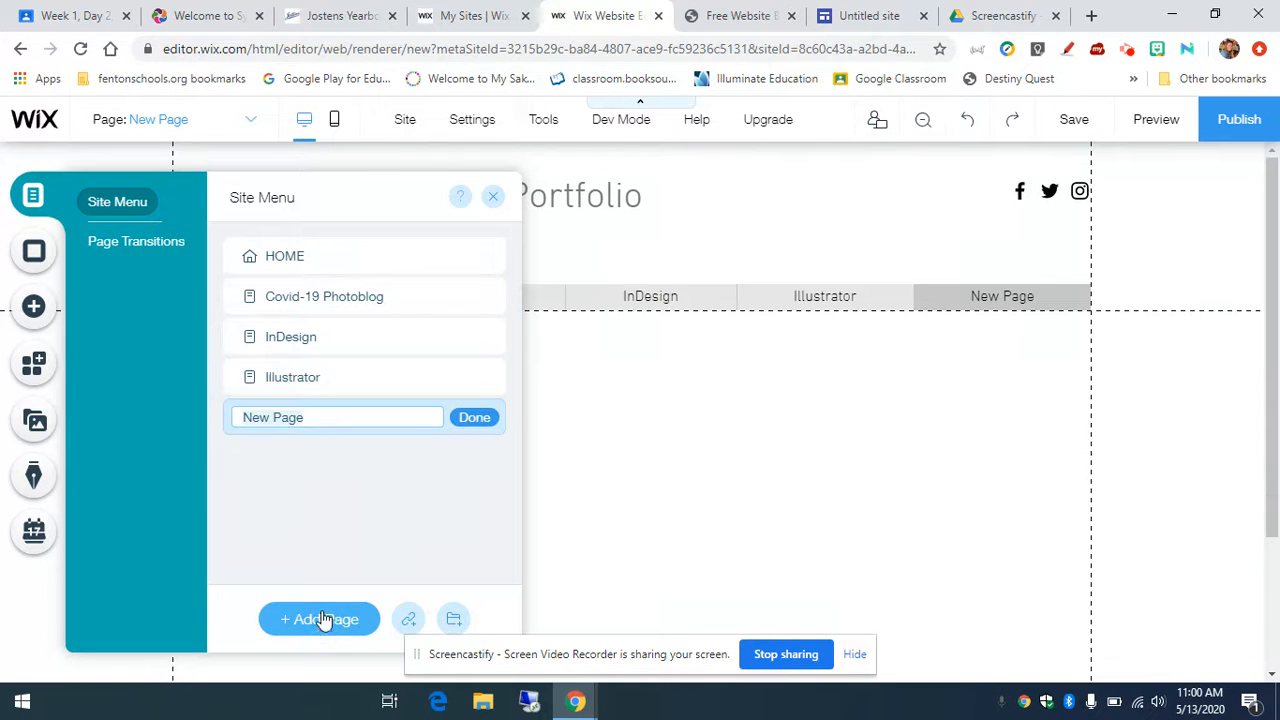
type("Photoshop")
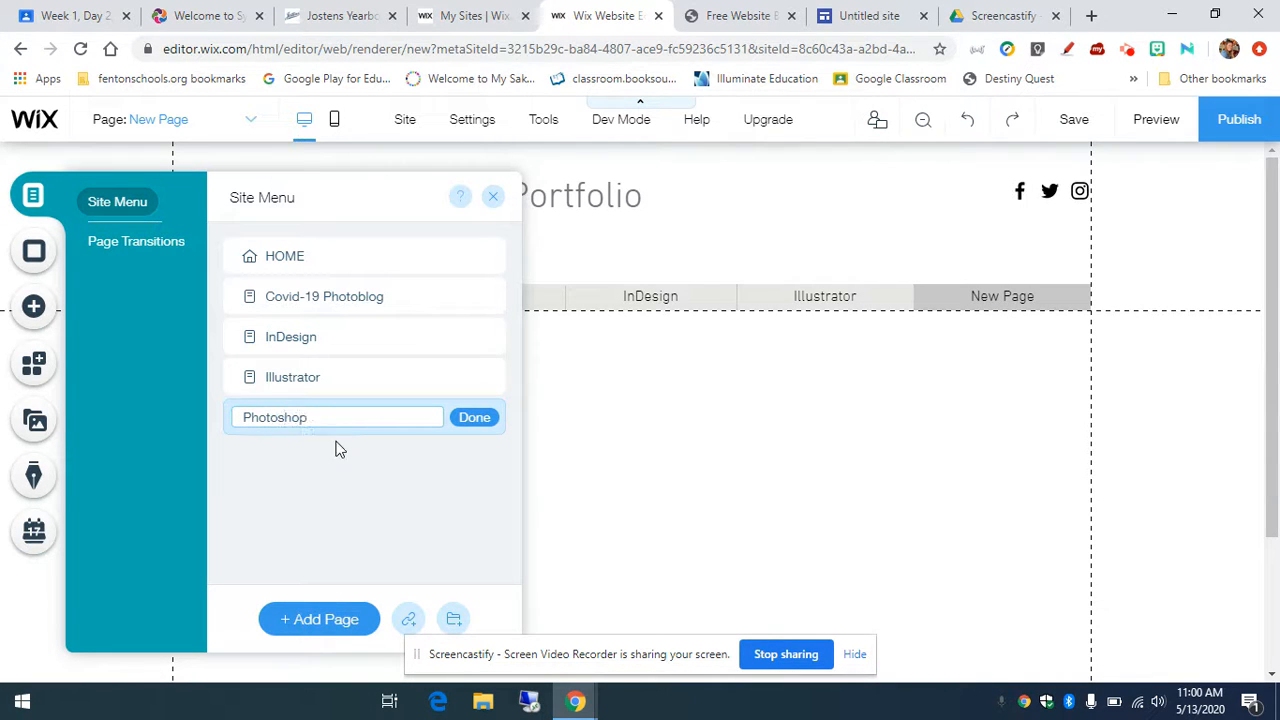
left_click(484, 418)
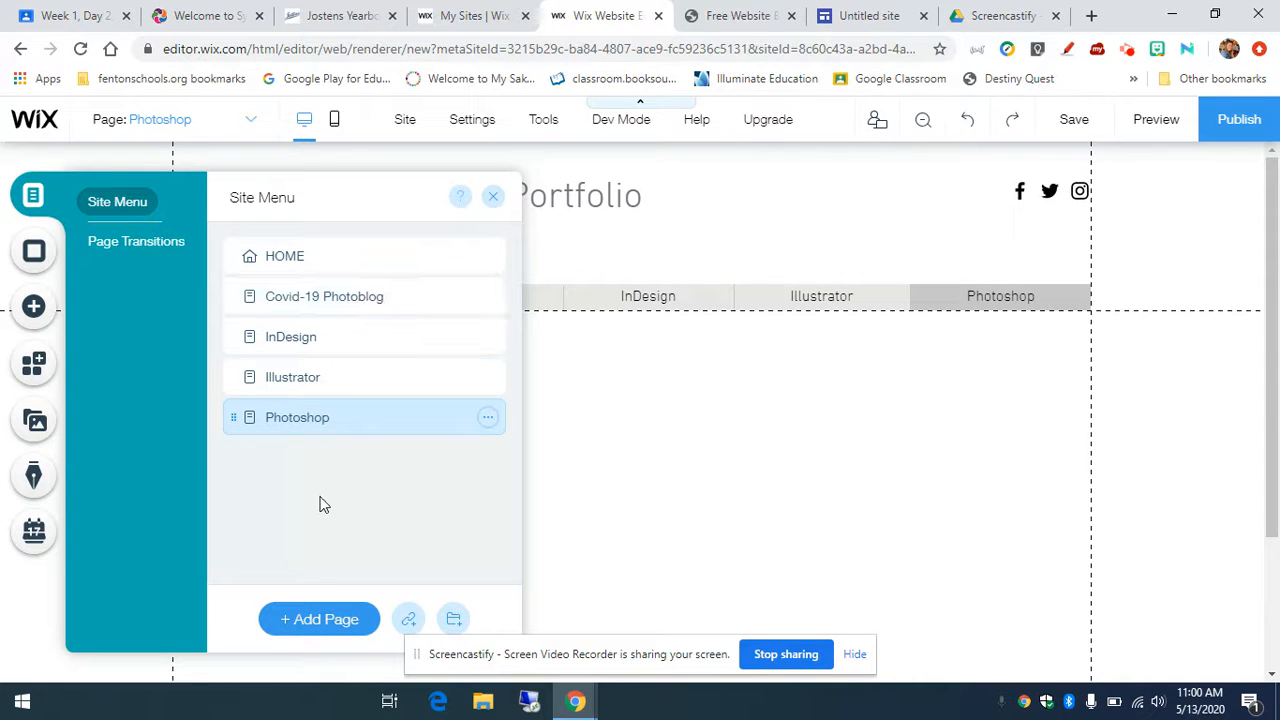
left_click(323, 618)
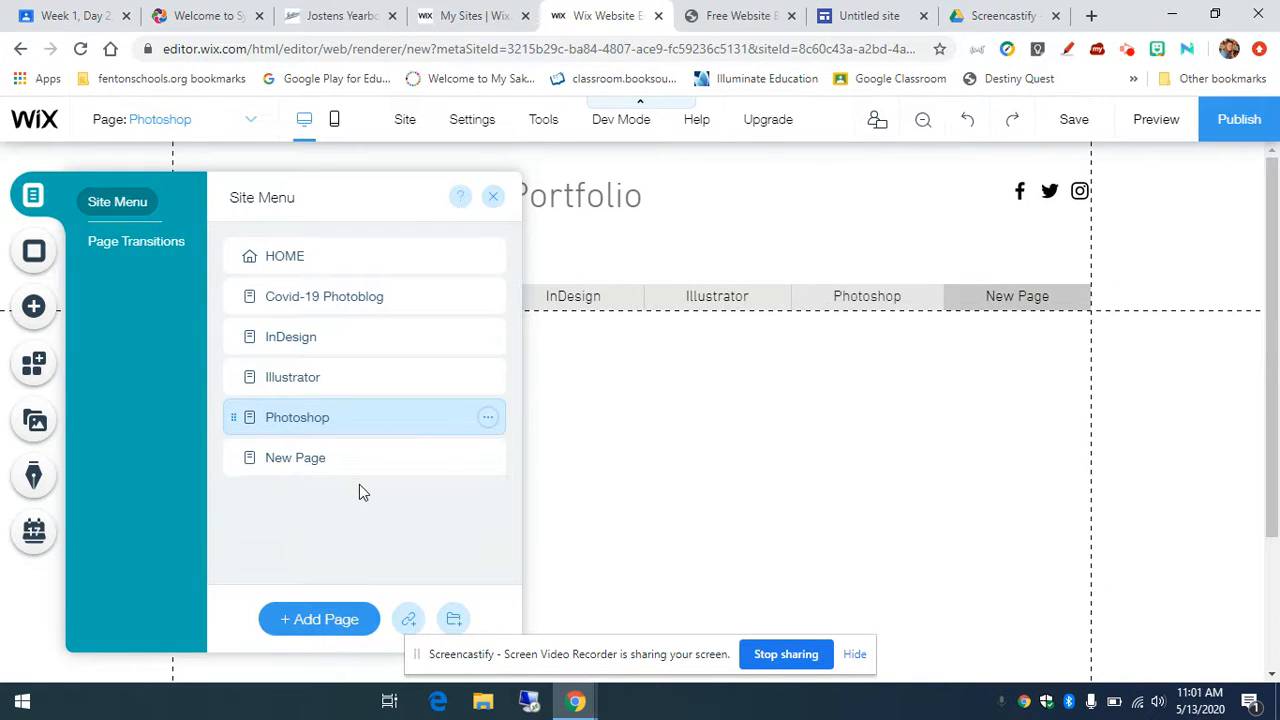
type("Canva")
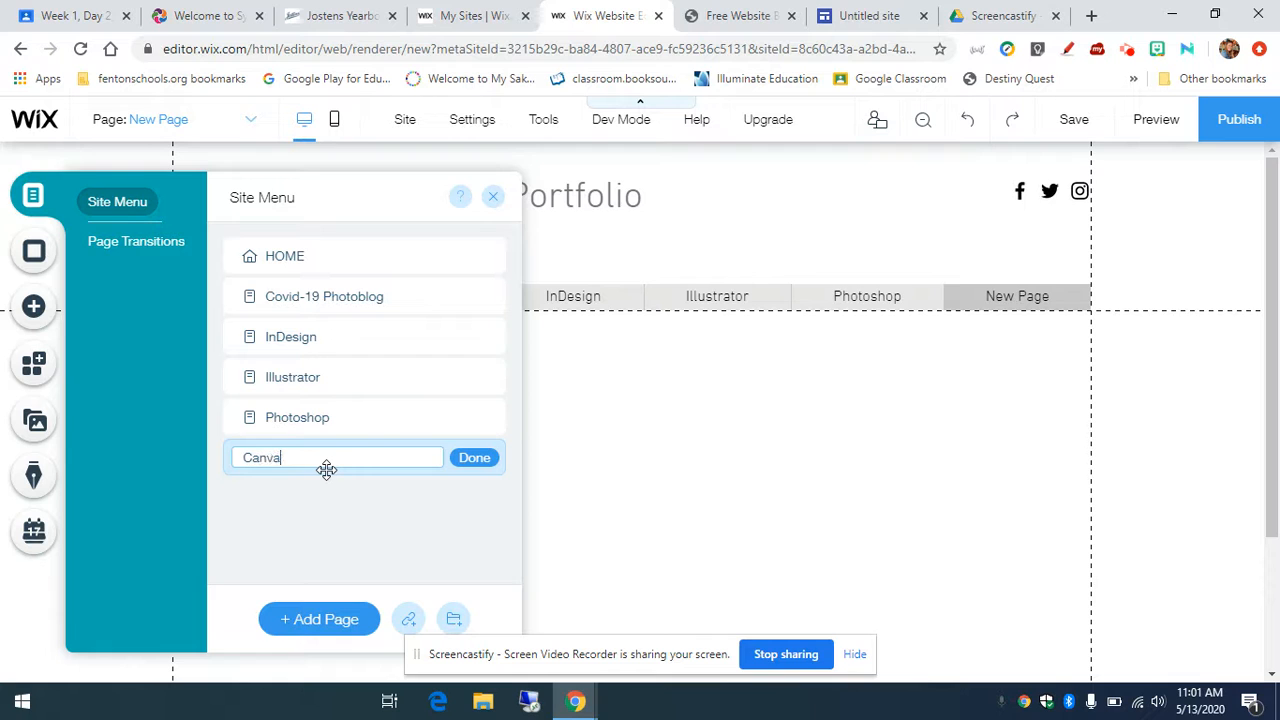
left_click(459, 462)
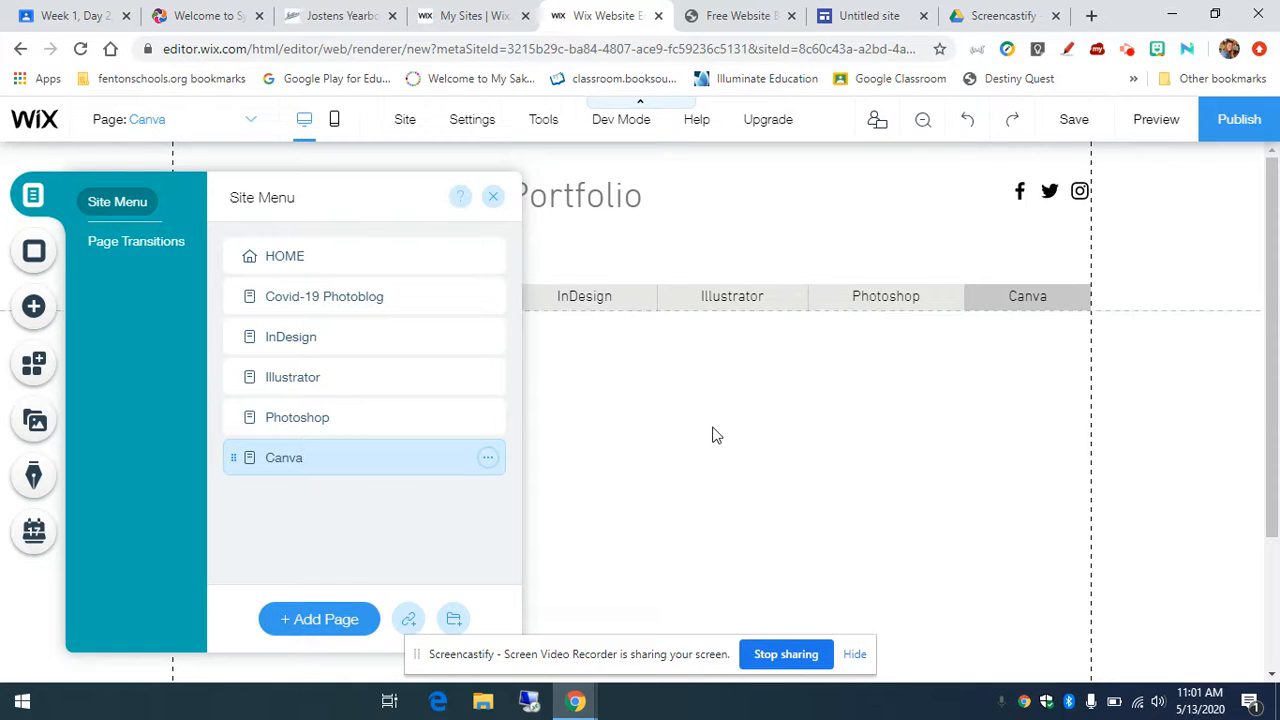
left_click(494, 200)
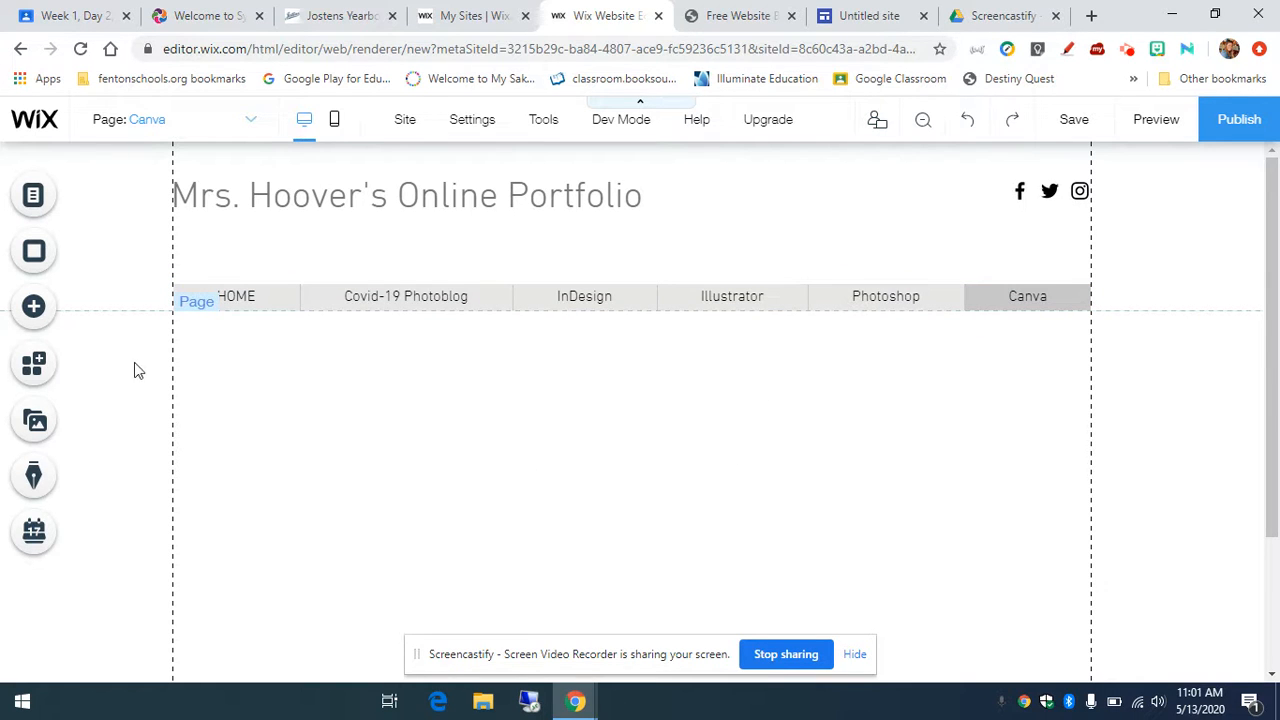
Step: Switch the editor to the Covid-19 Photoblog page from the Page dropdown
scroll(130, 373, "down", 3)
scroll(130, 373, "up", 3)
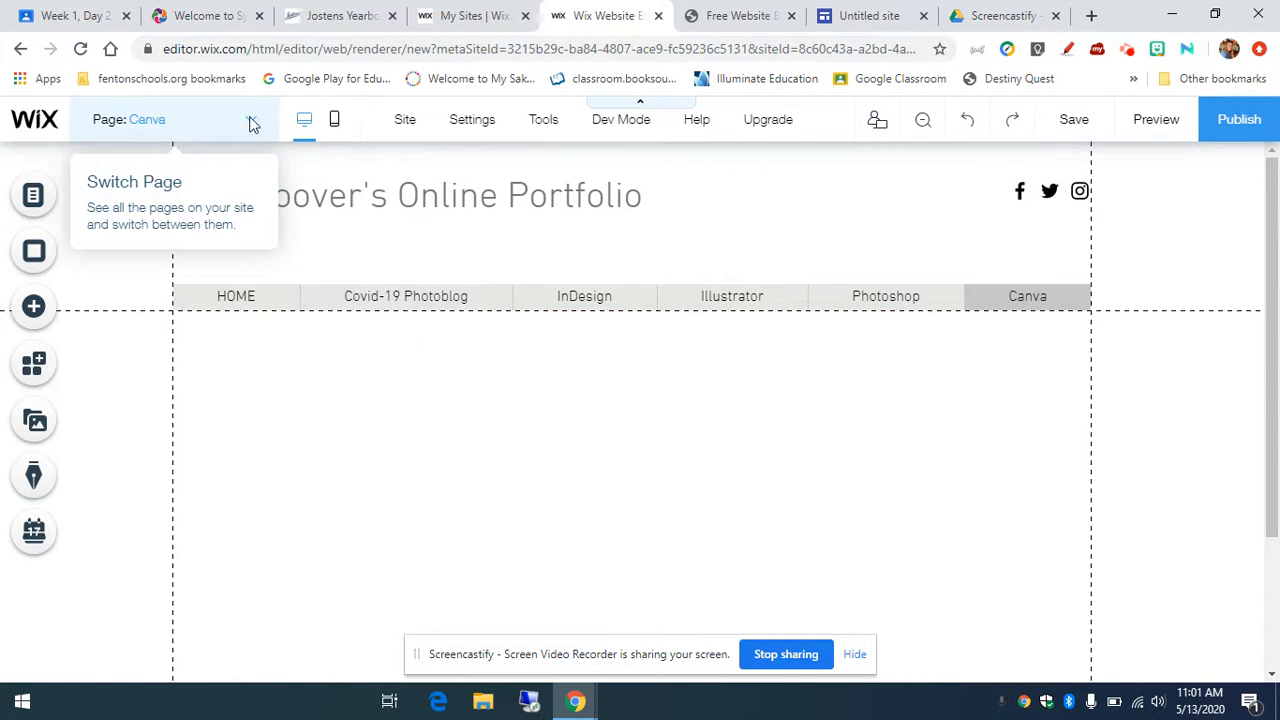
left_click(249, 122)
left_click(163, 188)
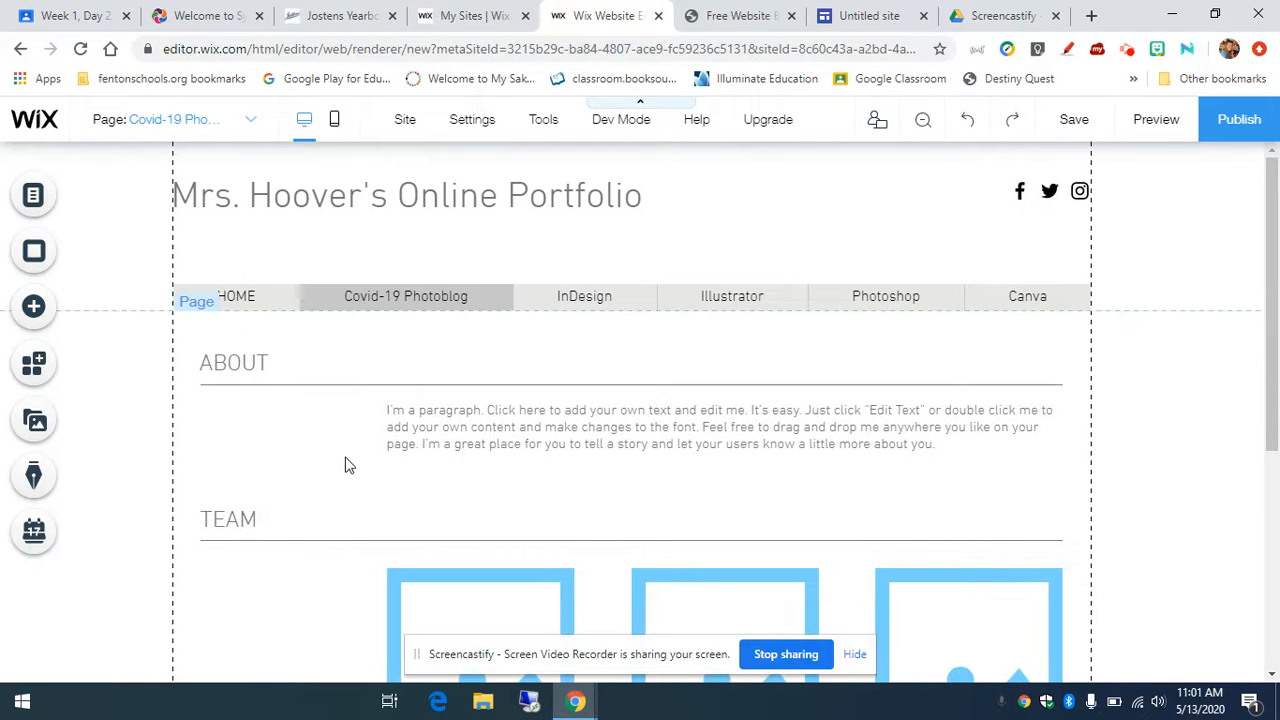
scroll(343, 465, "down", 2)
scroll(343, 463, "up", 1)
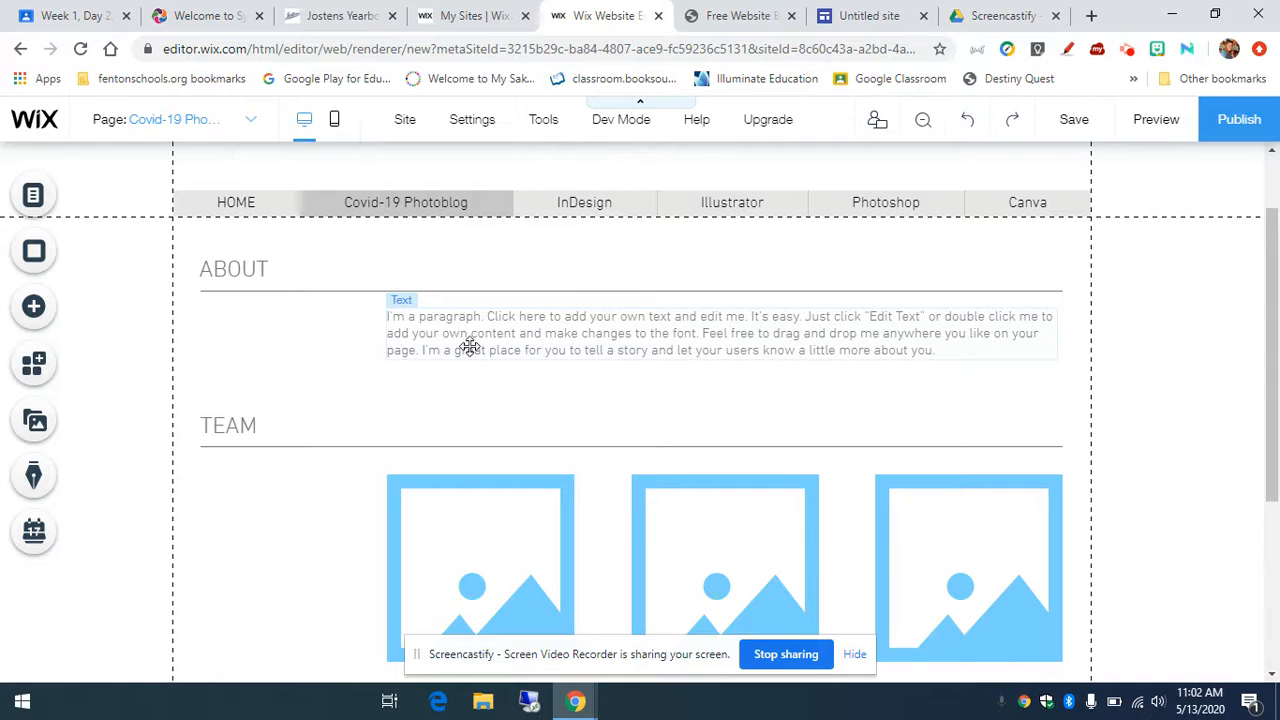
scroll(491, 346, "down", 3)
scroll(488, 389, "up", 2)
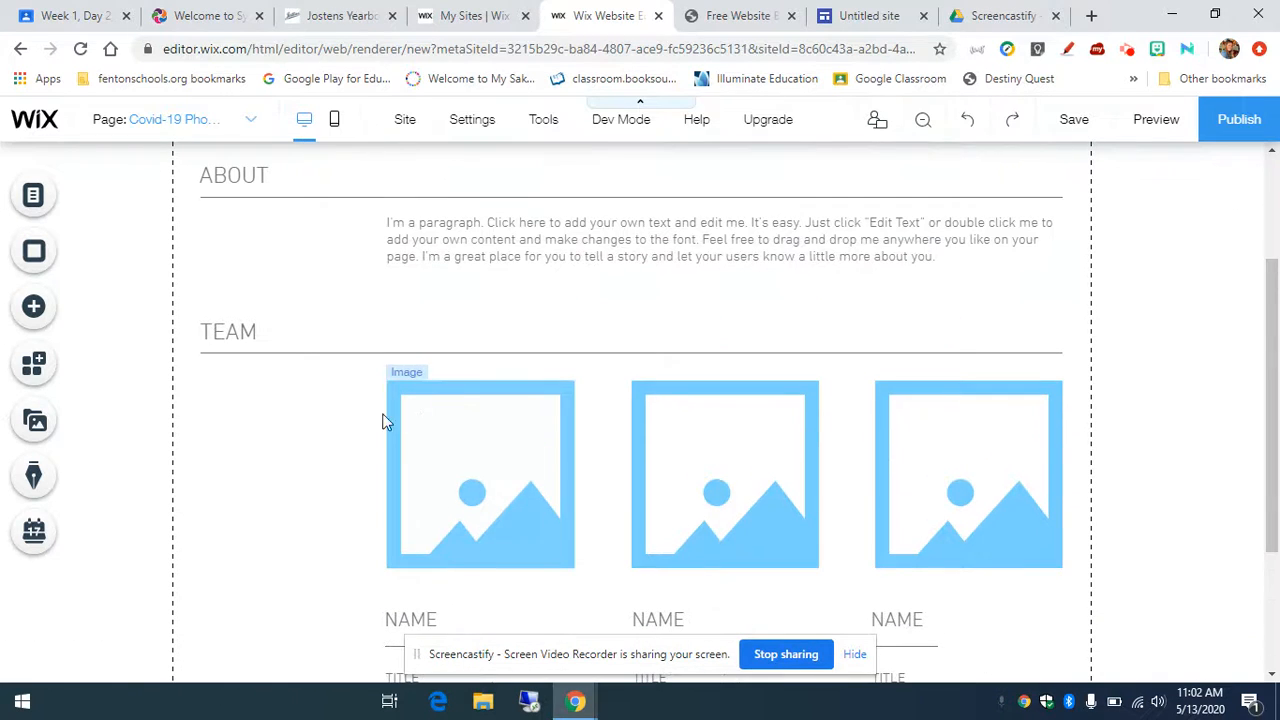
left_click(300, 331)
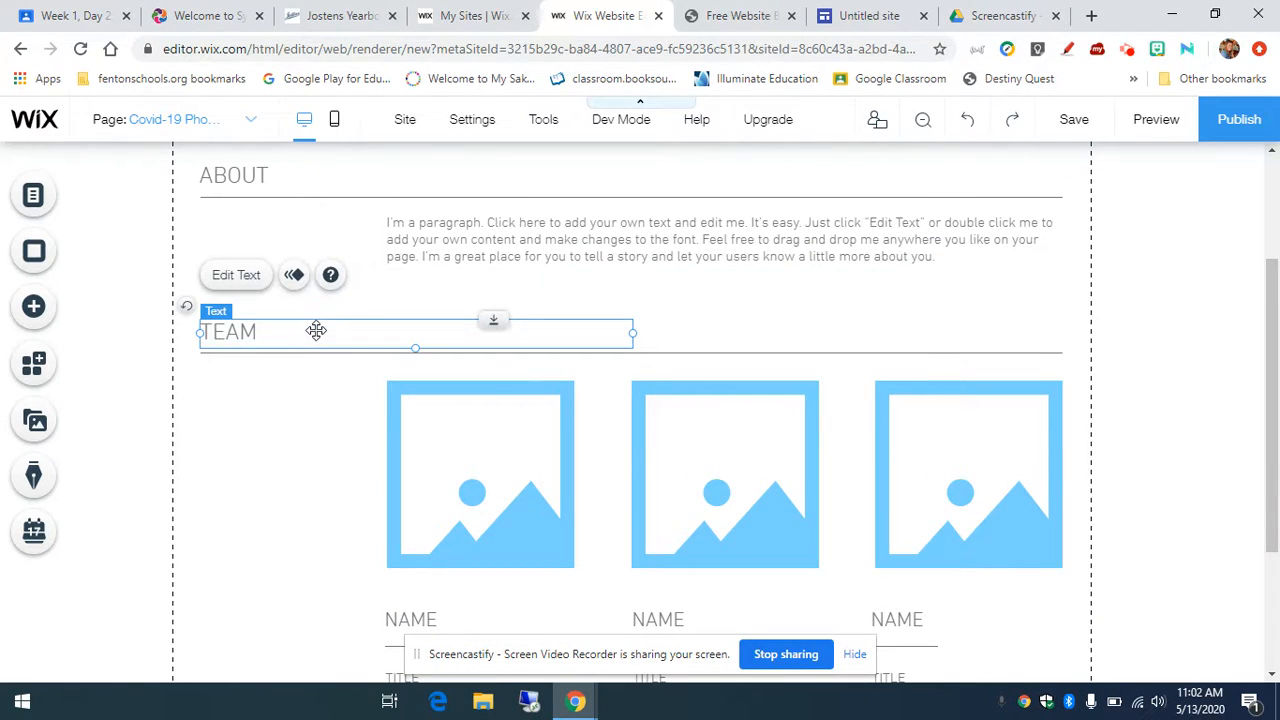
double_click(289, 336)
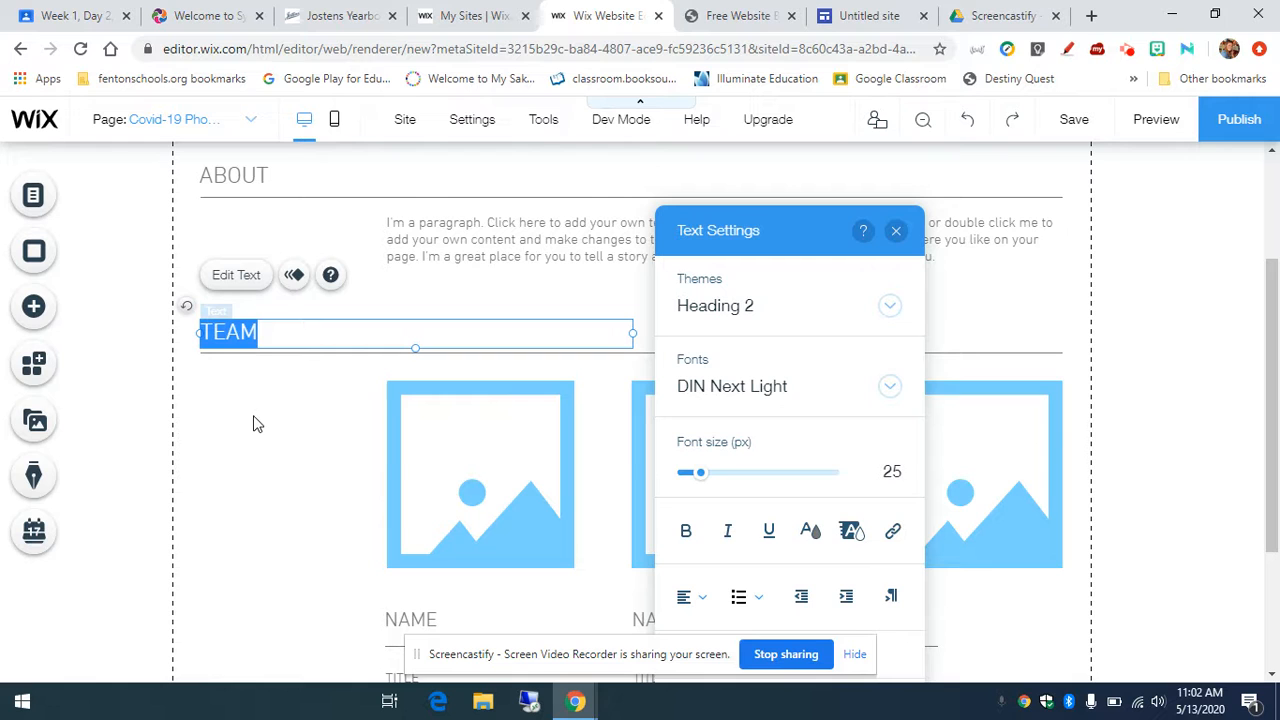
left_click(223, 387)
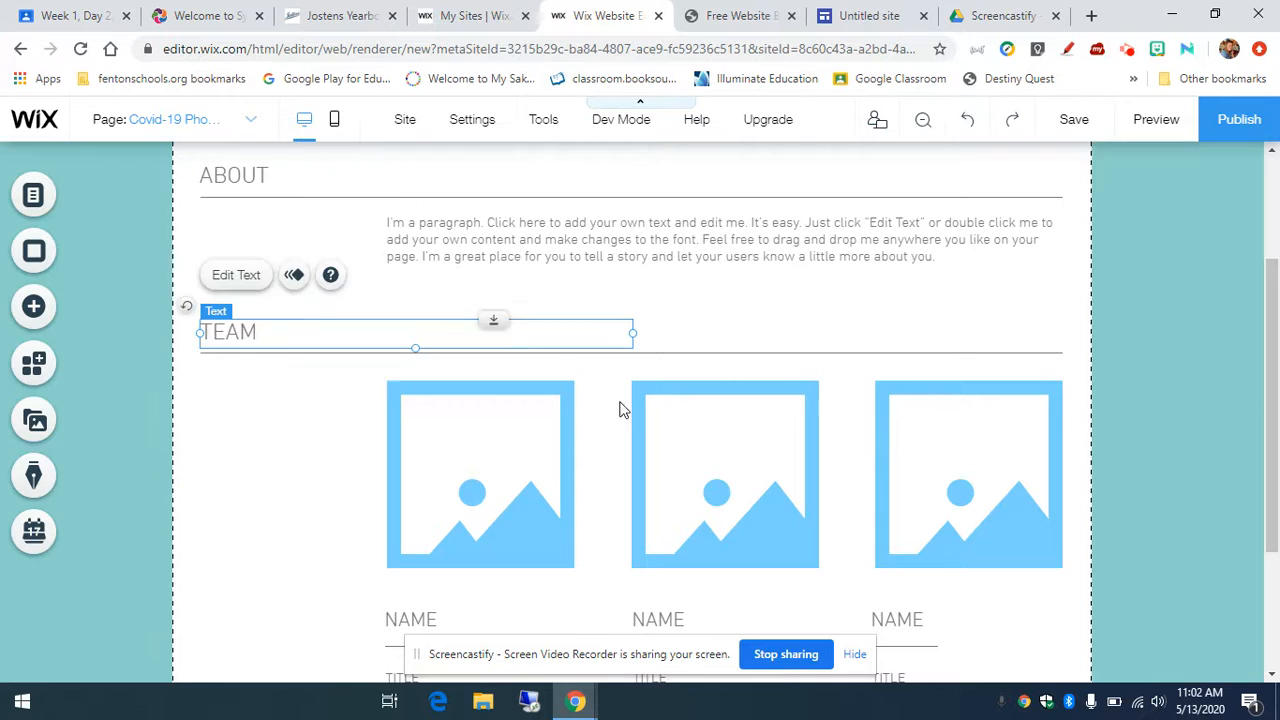
Step: Select the TEAM heading for text editing, then close Text Settings and deselect it
scroll(560, 403, "up", 2)
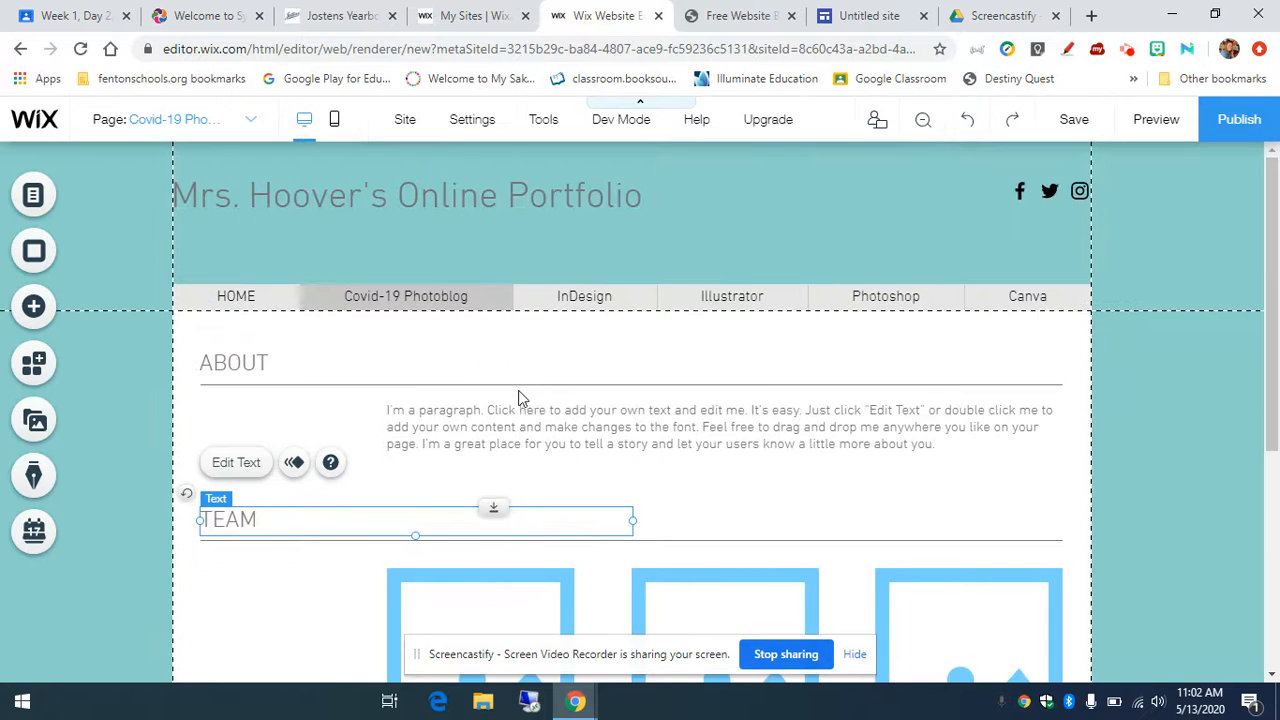
scroll(640, 432, "down", 3)
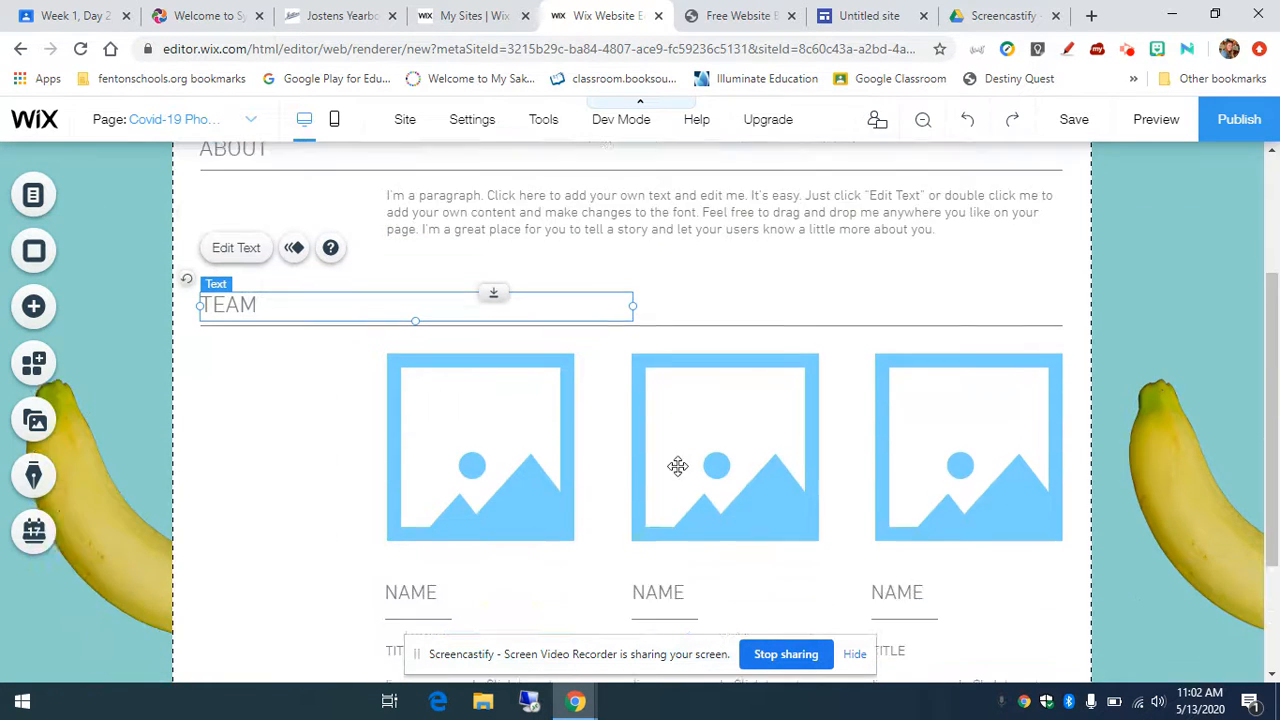
scroll(637, 417, "up", 1)
left_click(652, 334)
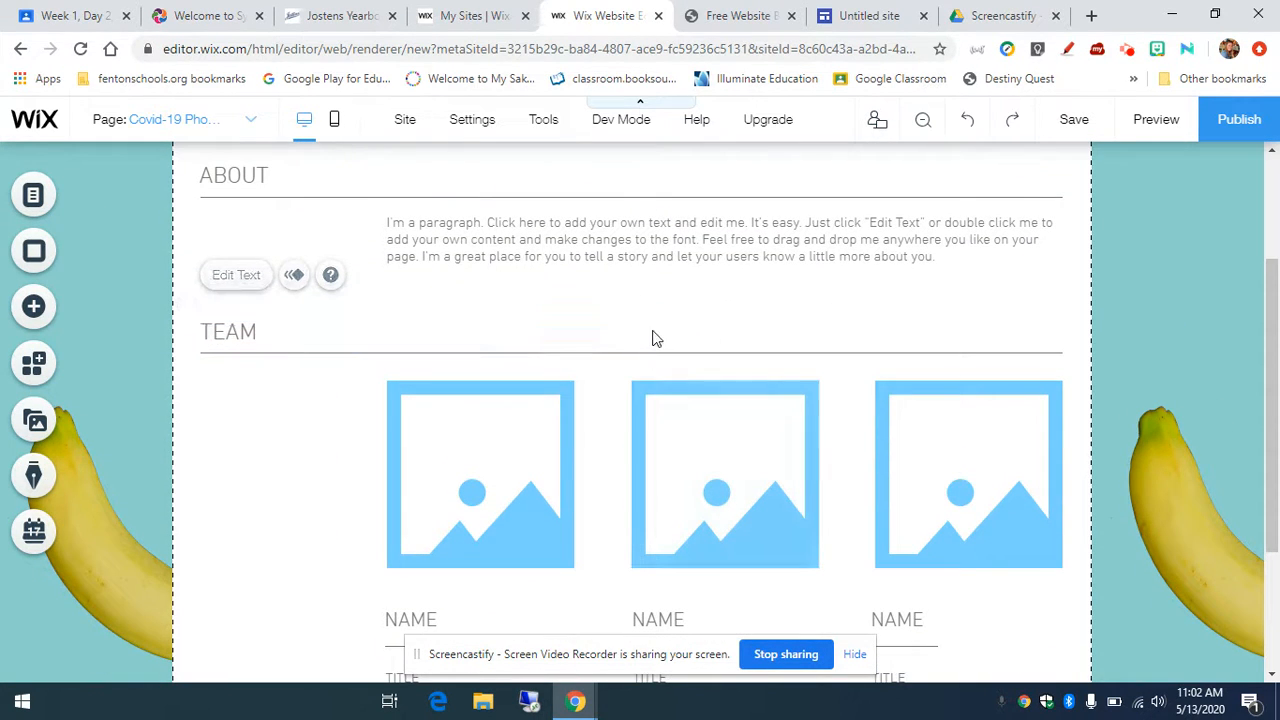
left_click(234, 325)
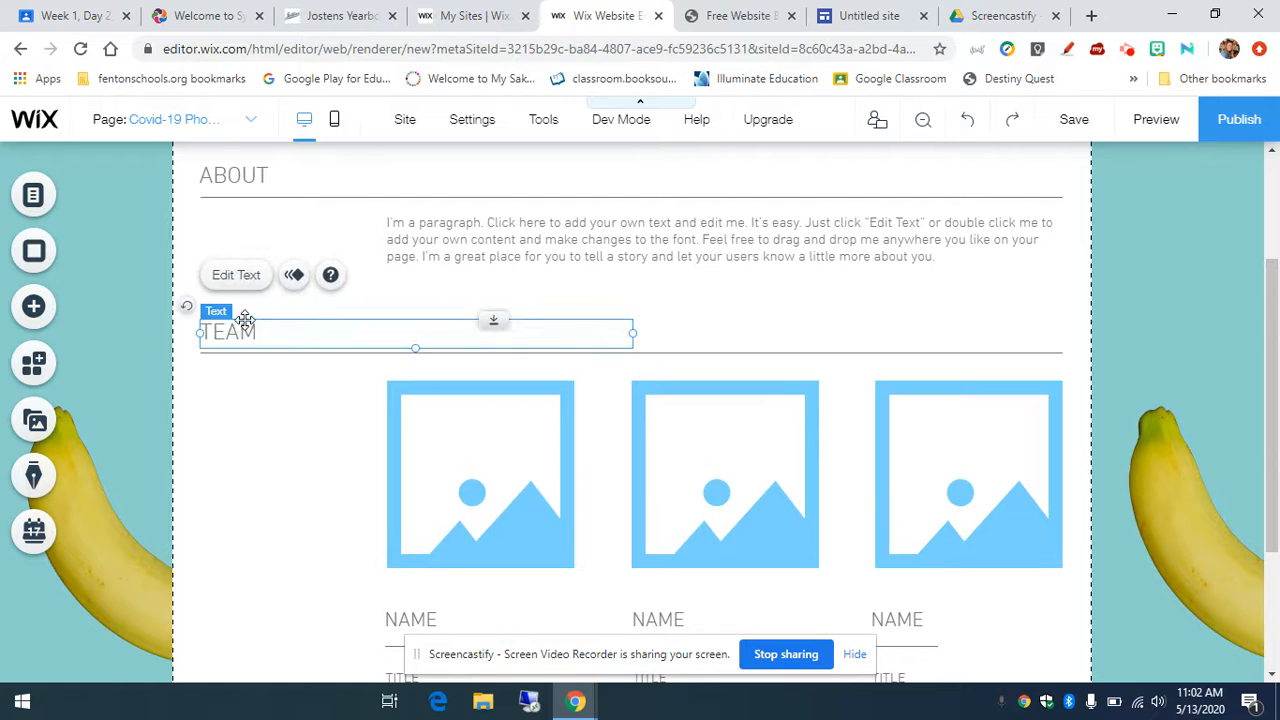
left_click(240, 278)
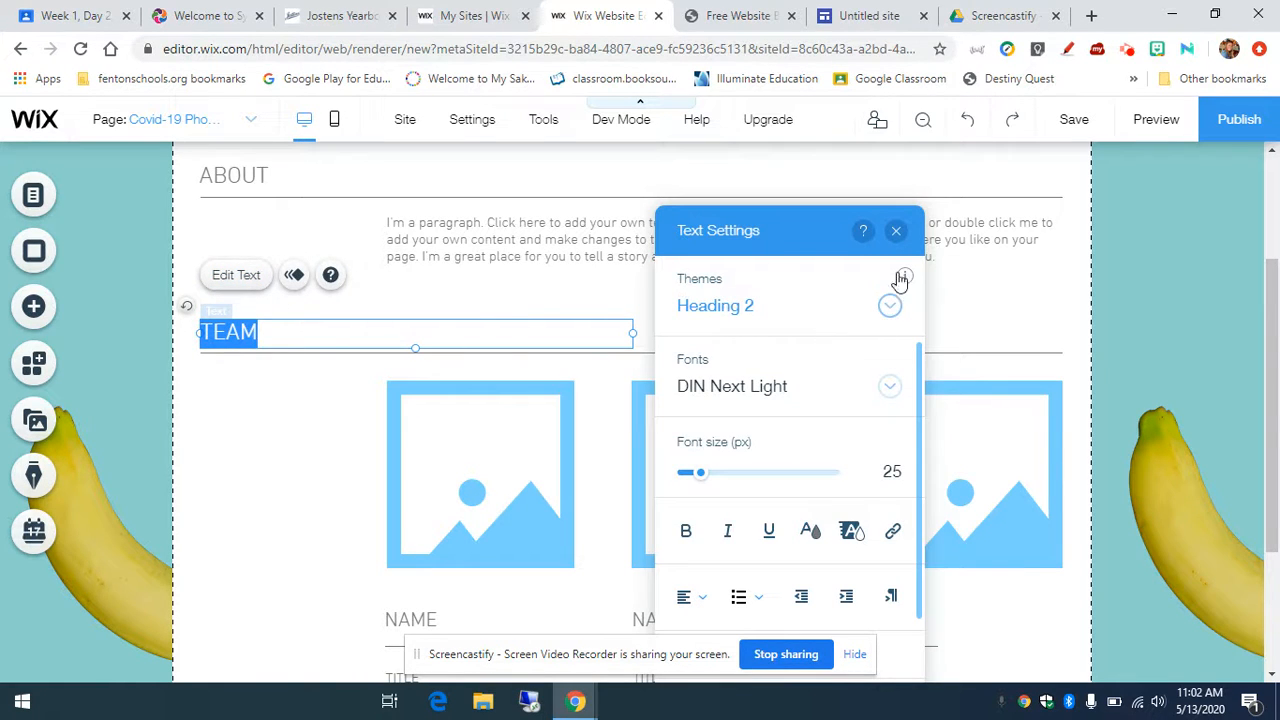
left_click(896, 231)
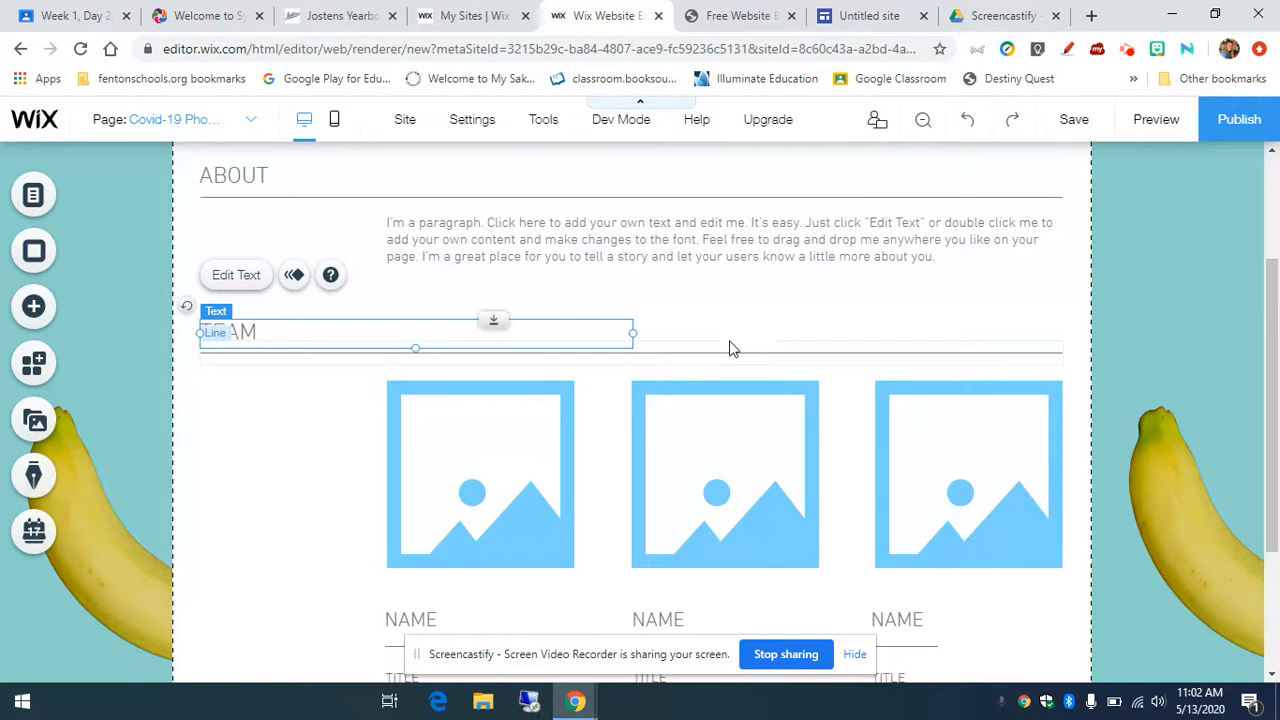
left_click(729, 346)
Step: Delete the TEAM heading and select the first team image placeholder
left_click(311, 337)
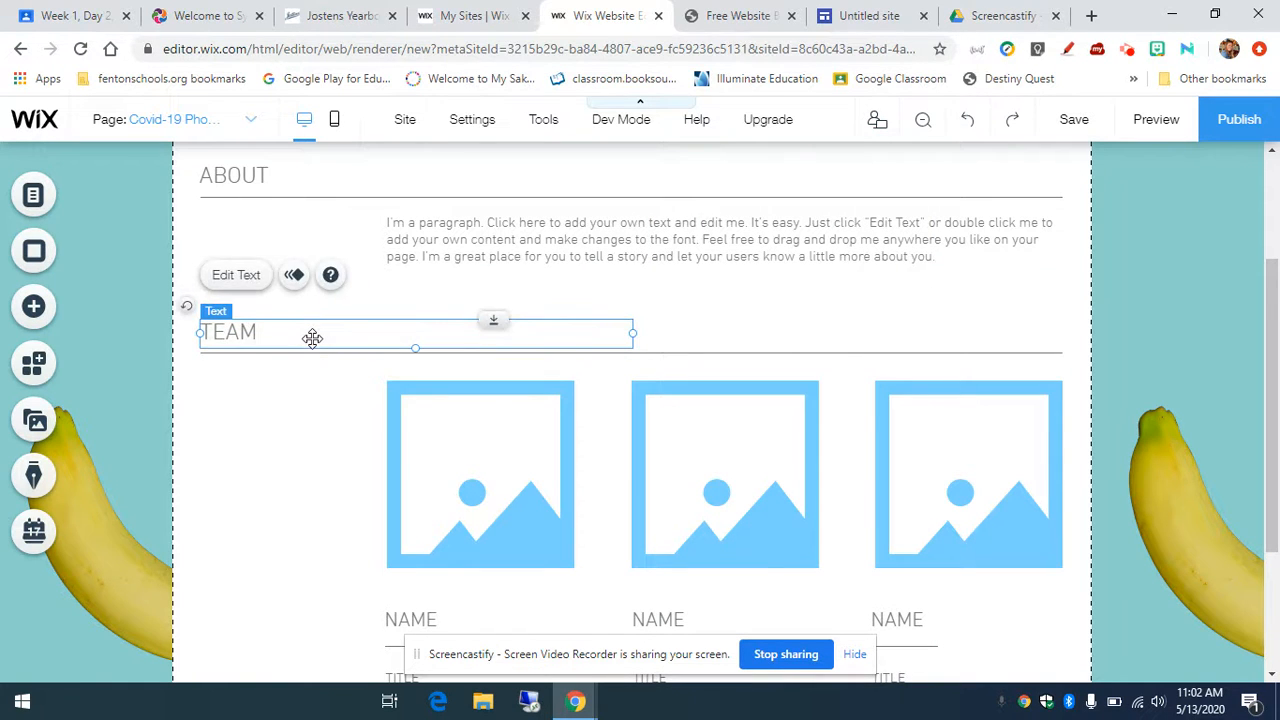
key("Delete")
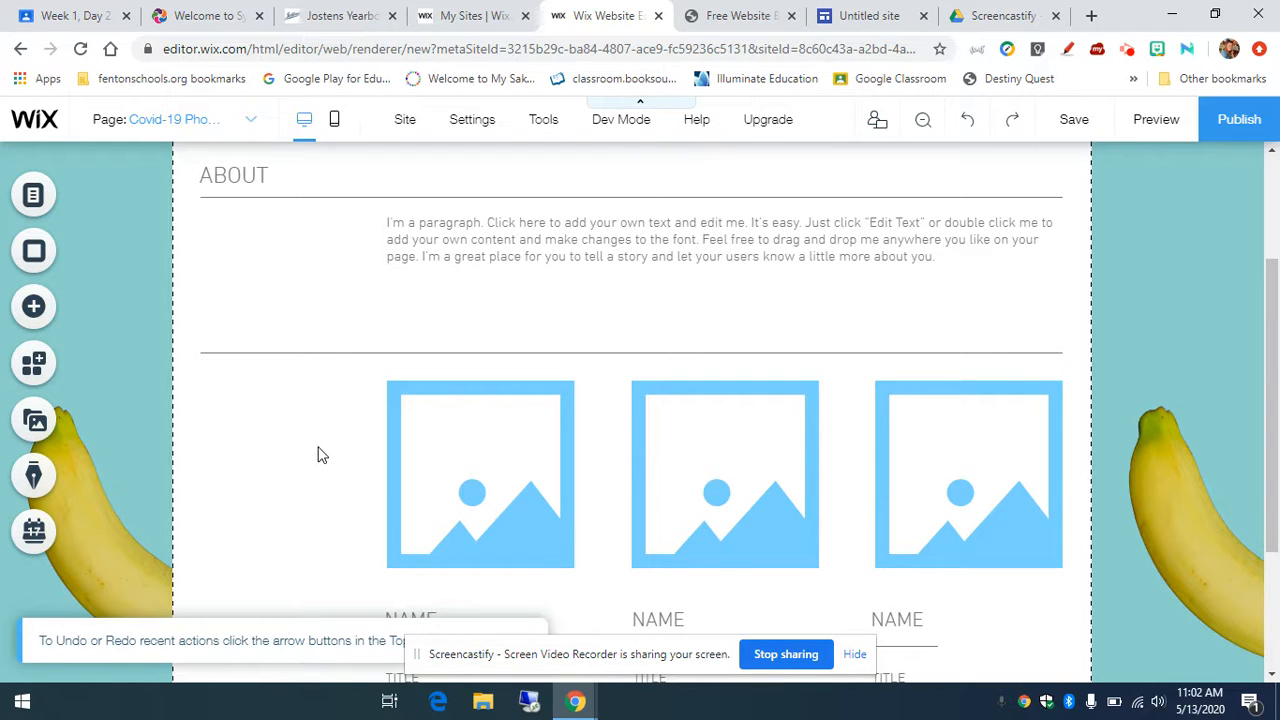
scroll(320, 465, "down", 2)
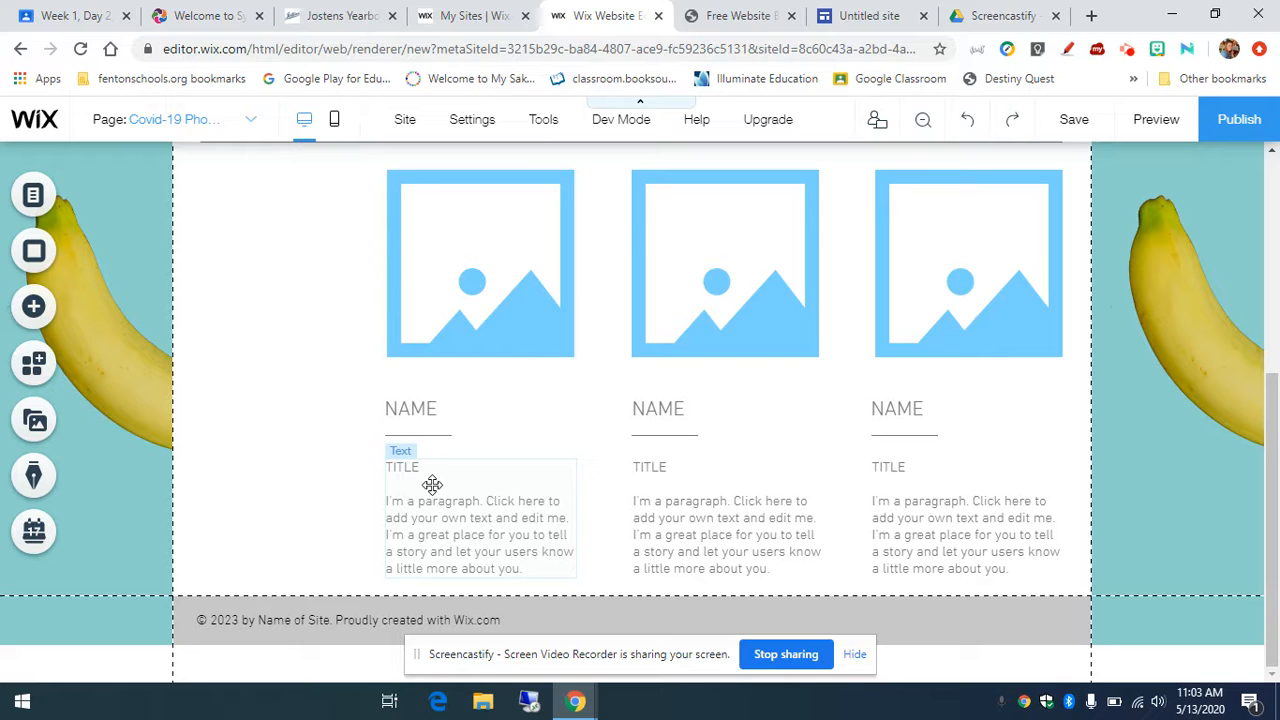
scroll(437, 488, "up", 2)
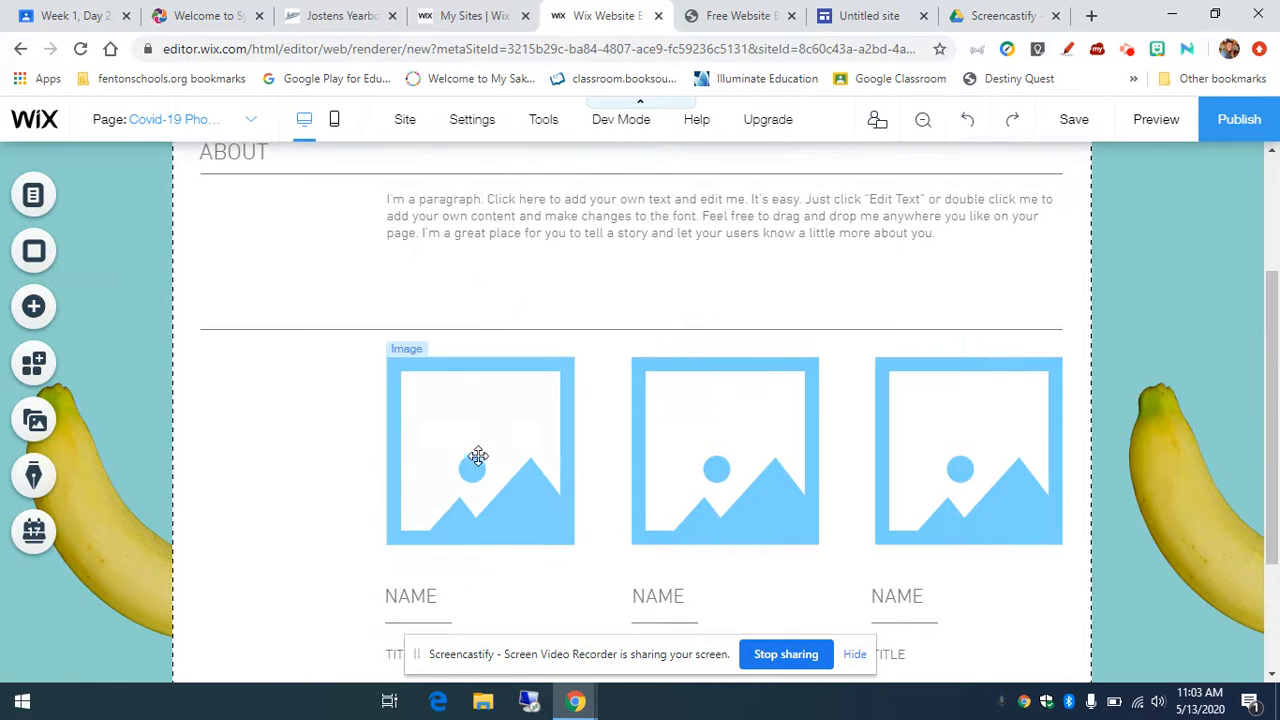
left_click(479, 459)
scroll(479, 459, "down", 1)
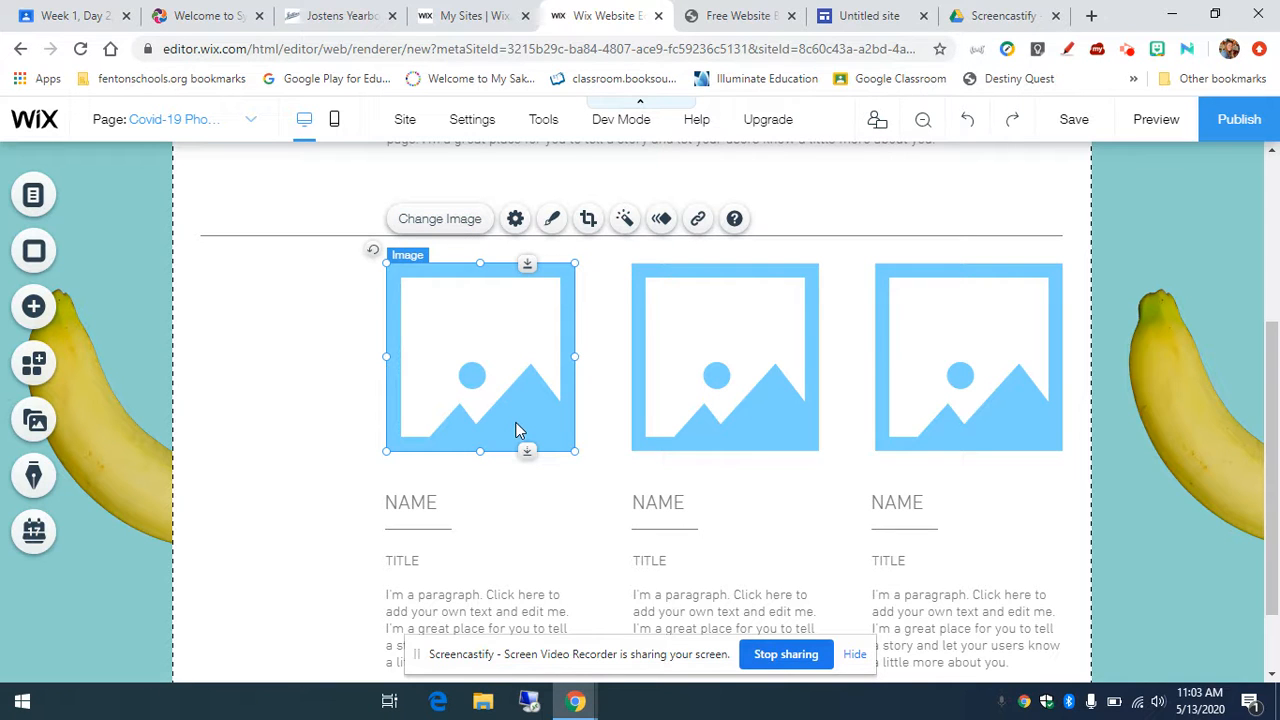
Step: Start replacing the first image and browse the media library's Home section
left_click(420, 220)
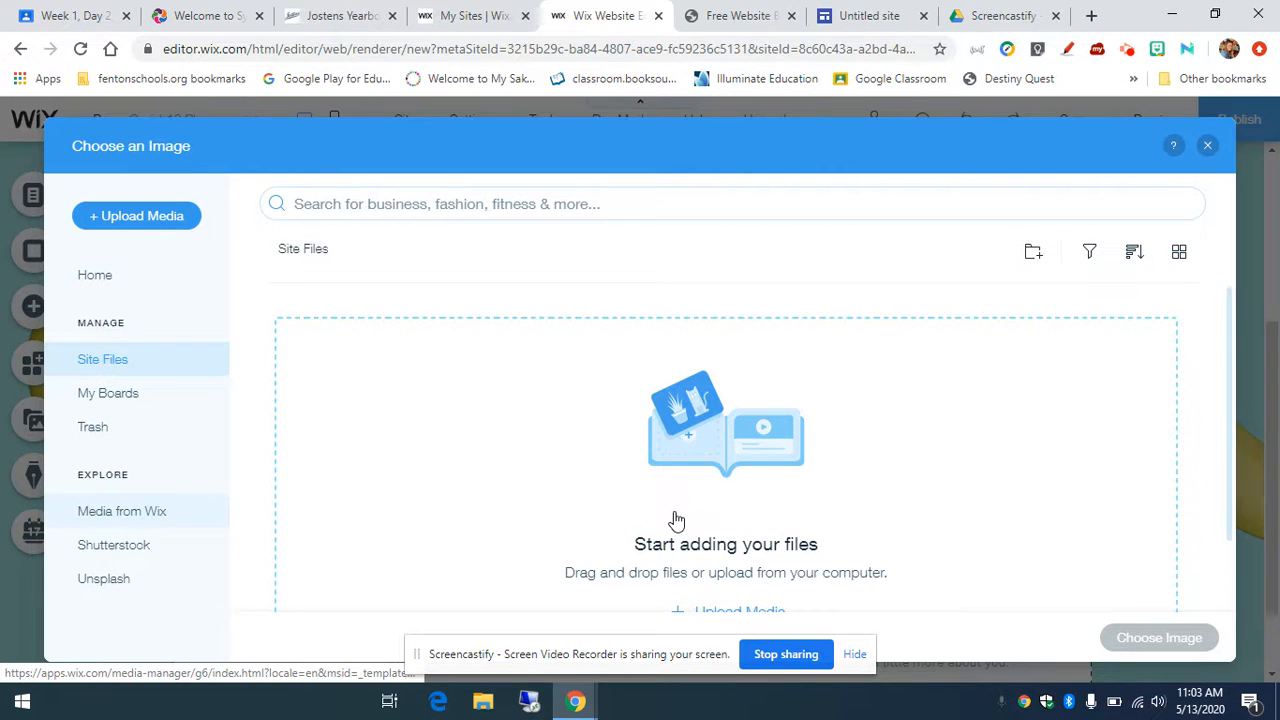
scroll(398, 432, "down", 1)
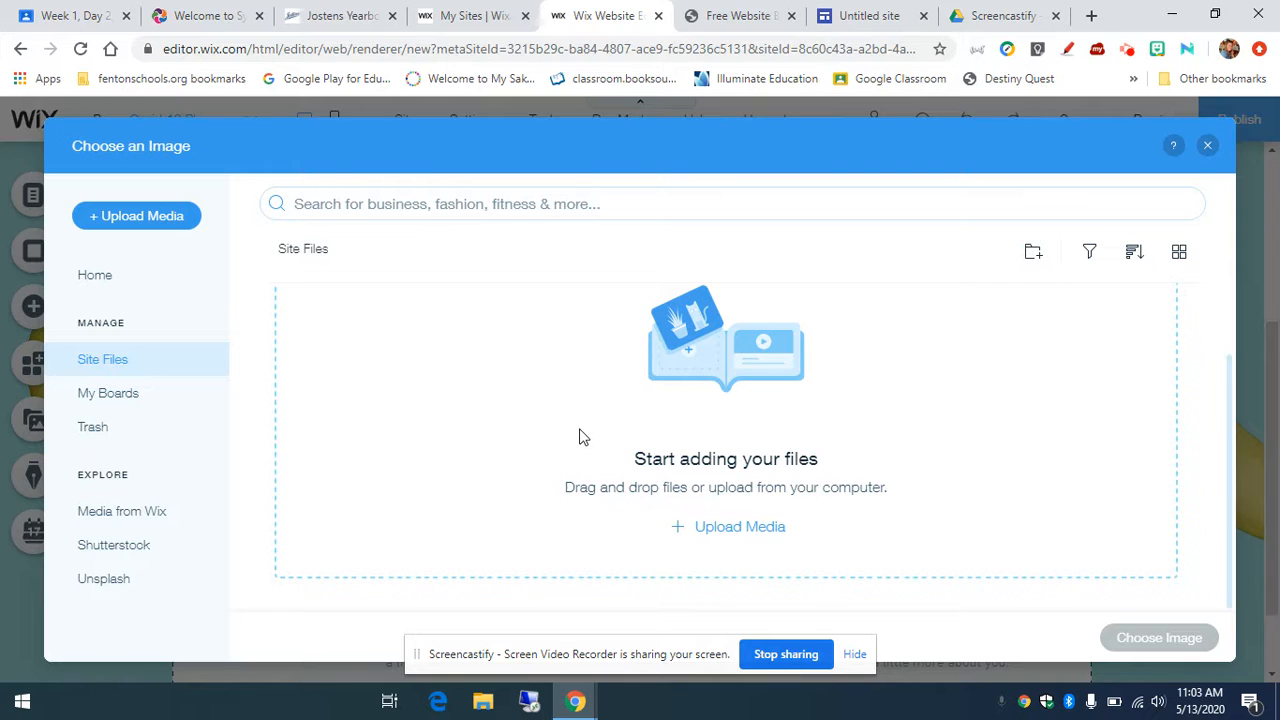
left_click(95, 276)
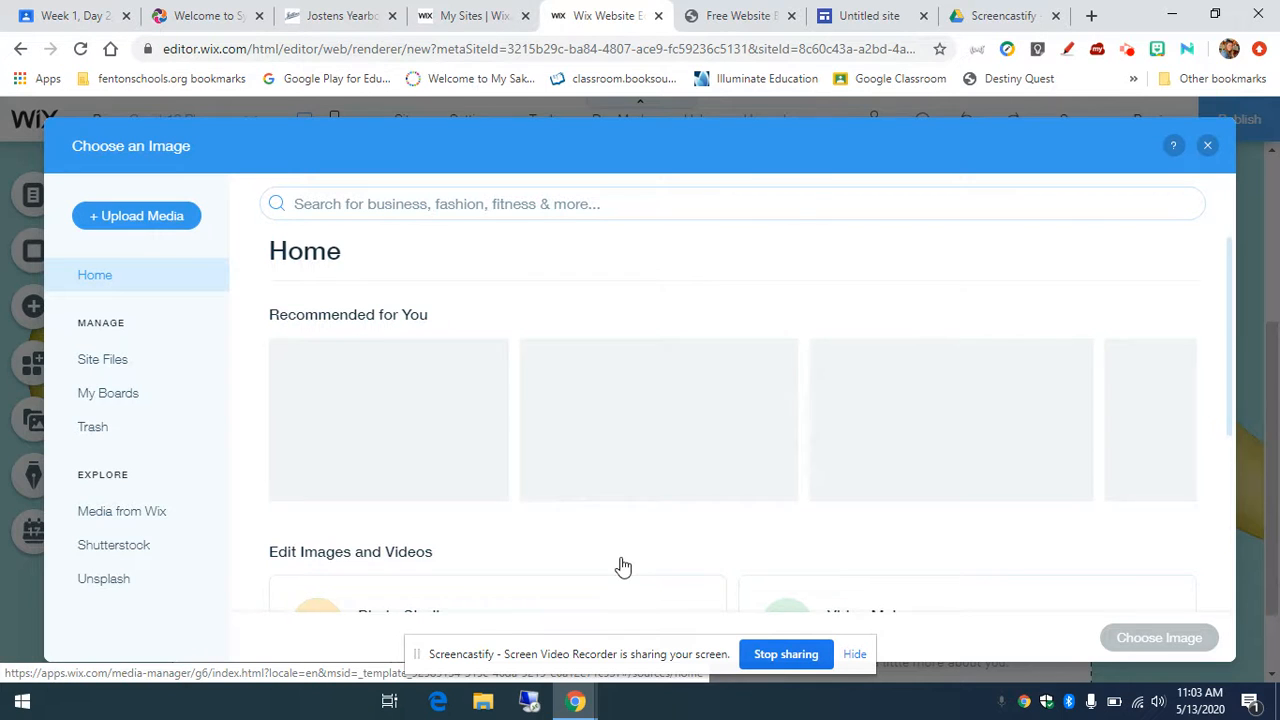
scroll(568, 545, "down", 3)
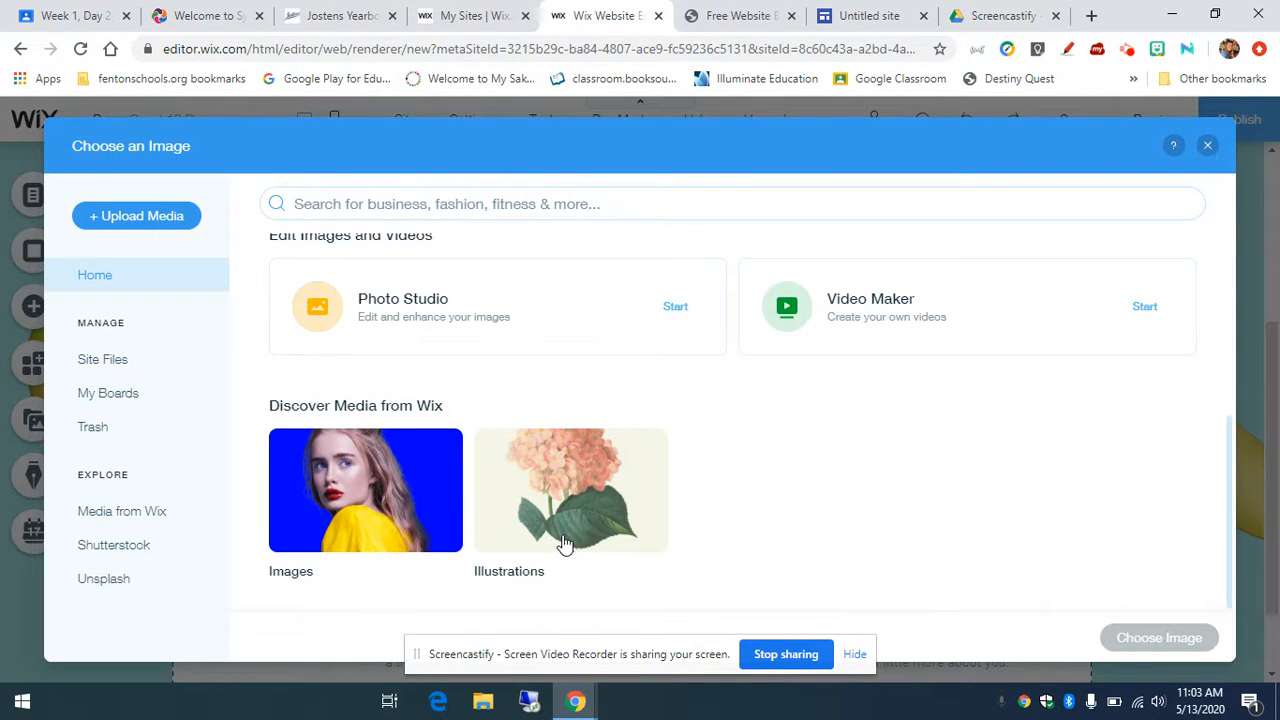
scroll(565, 543, "up", 3)
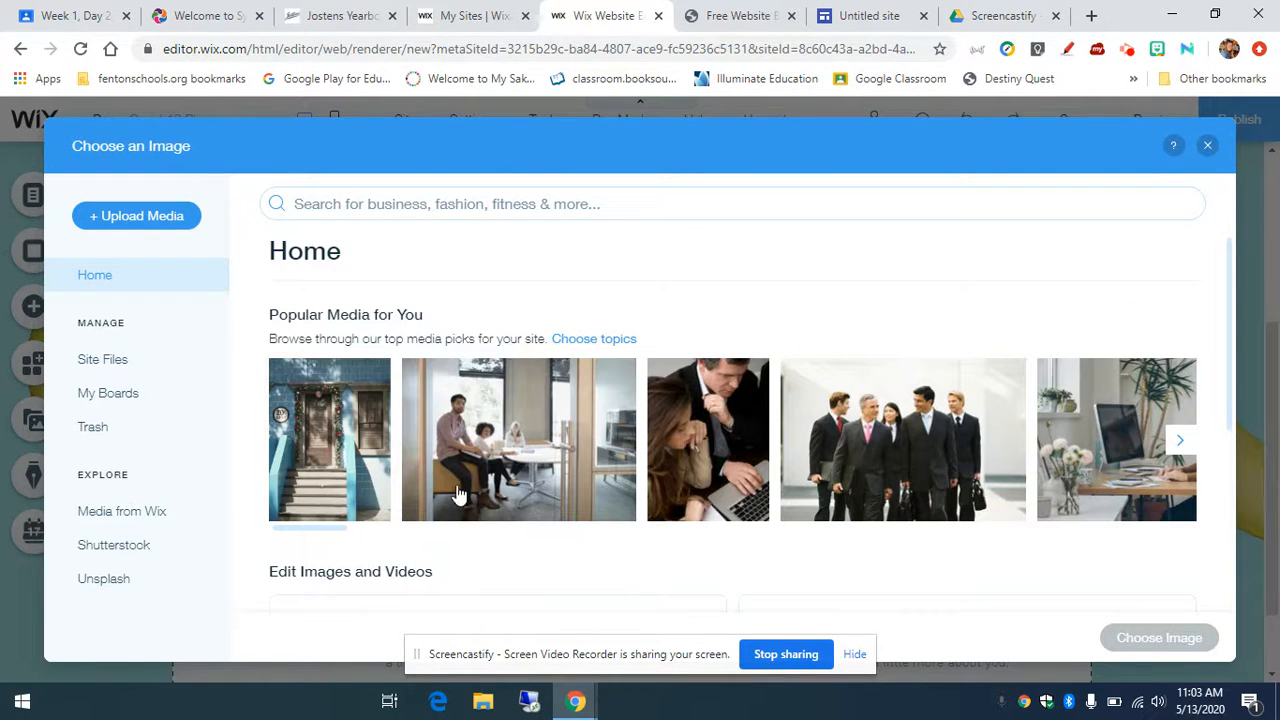
scroll(452, 460, "down", 3)
scroll(451, 452, "down", 1)
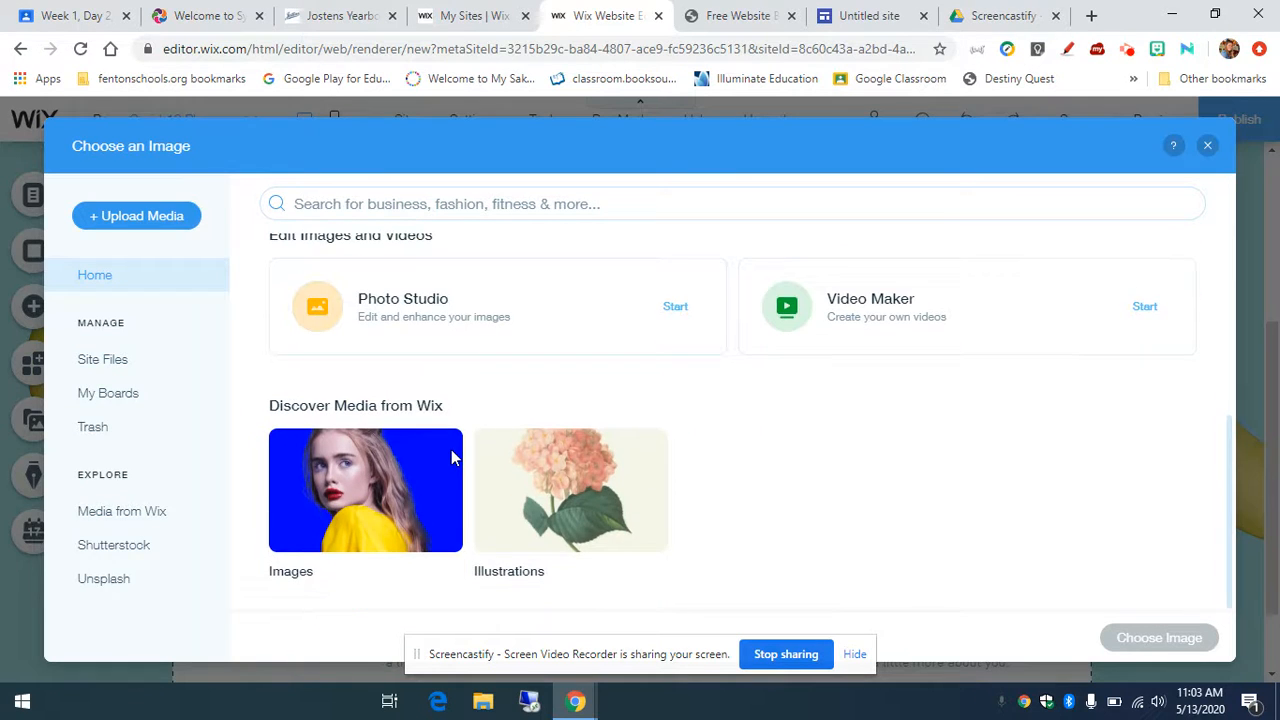
scroll(451, 449, "up", 5)
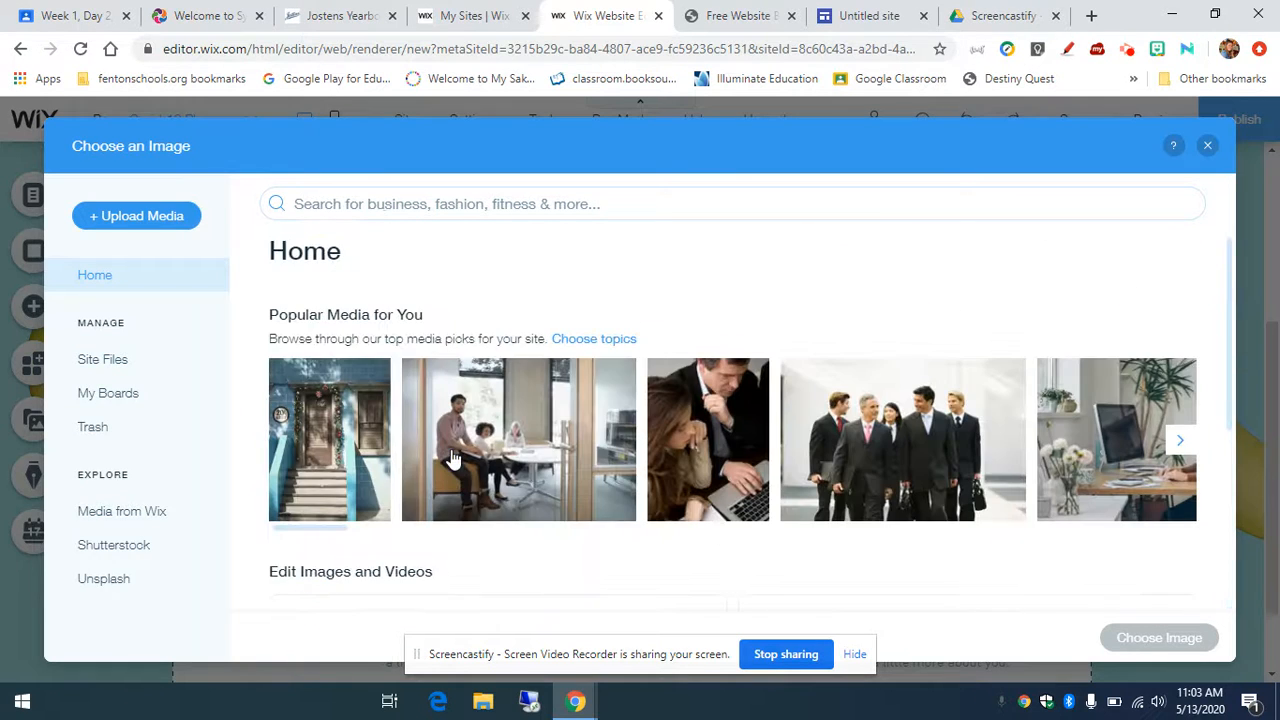
Step: Look through Site Files and Media from Wix, then close Photo Studio and the image picker unchanged
left_click(117, 369)
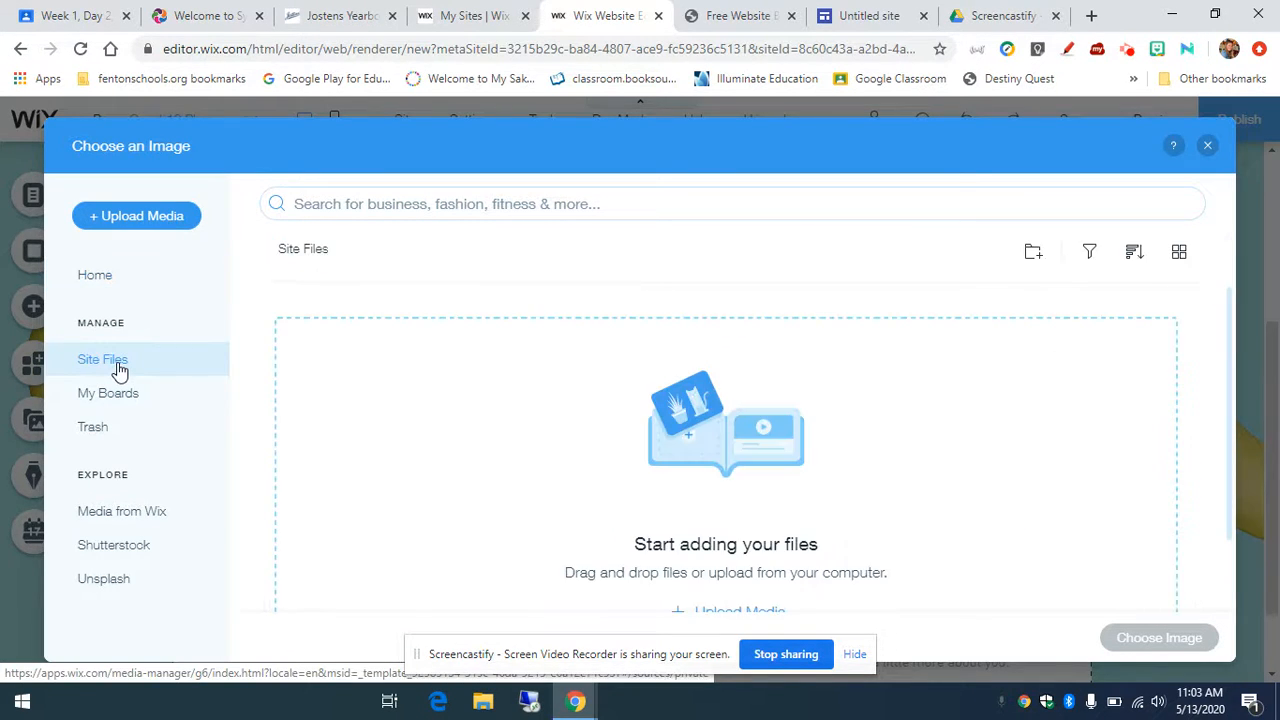
left_click(148, 521)
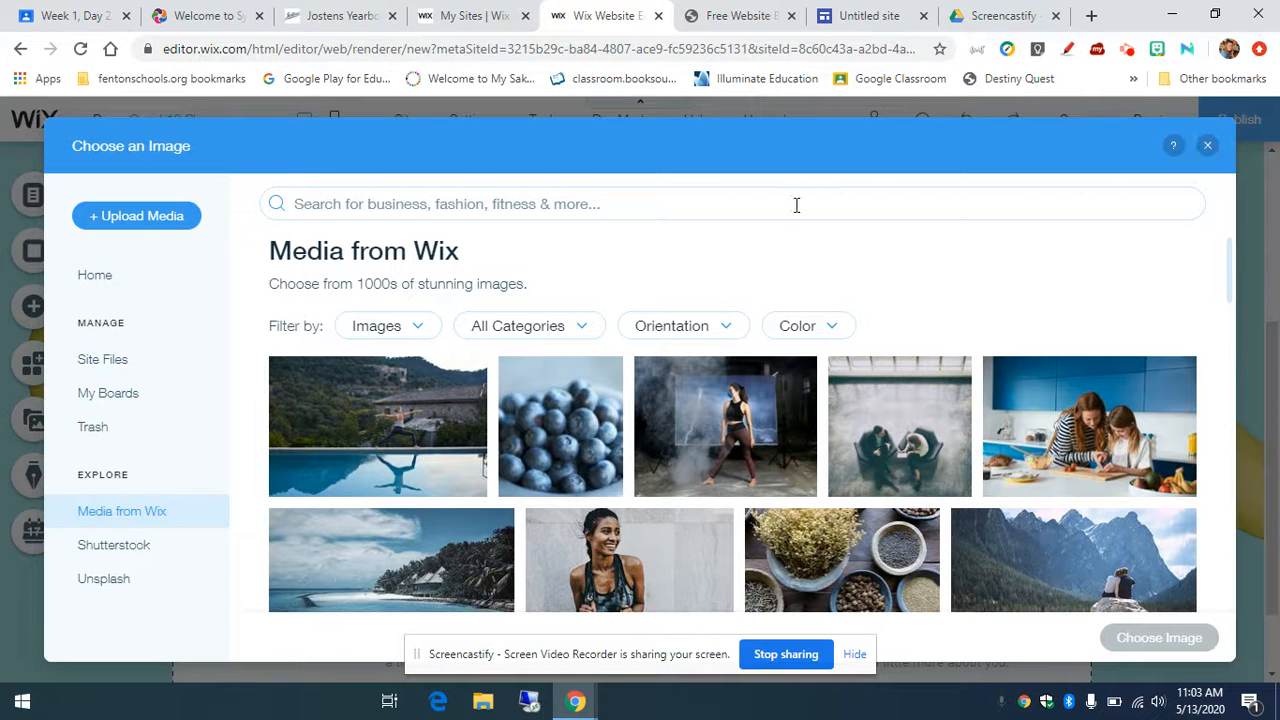
left_click(99, 279)
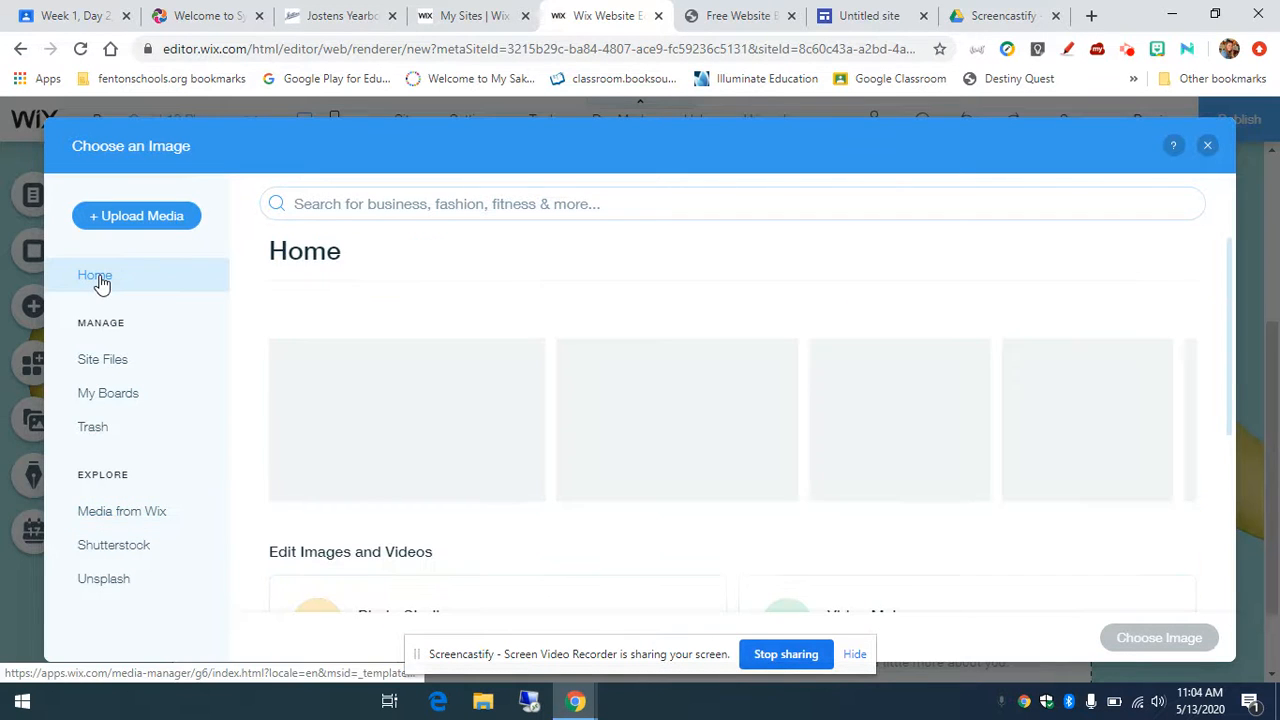
scroll(415, 337, "down", 1)
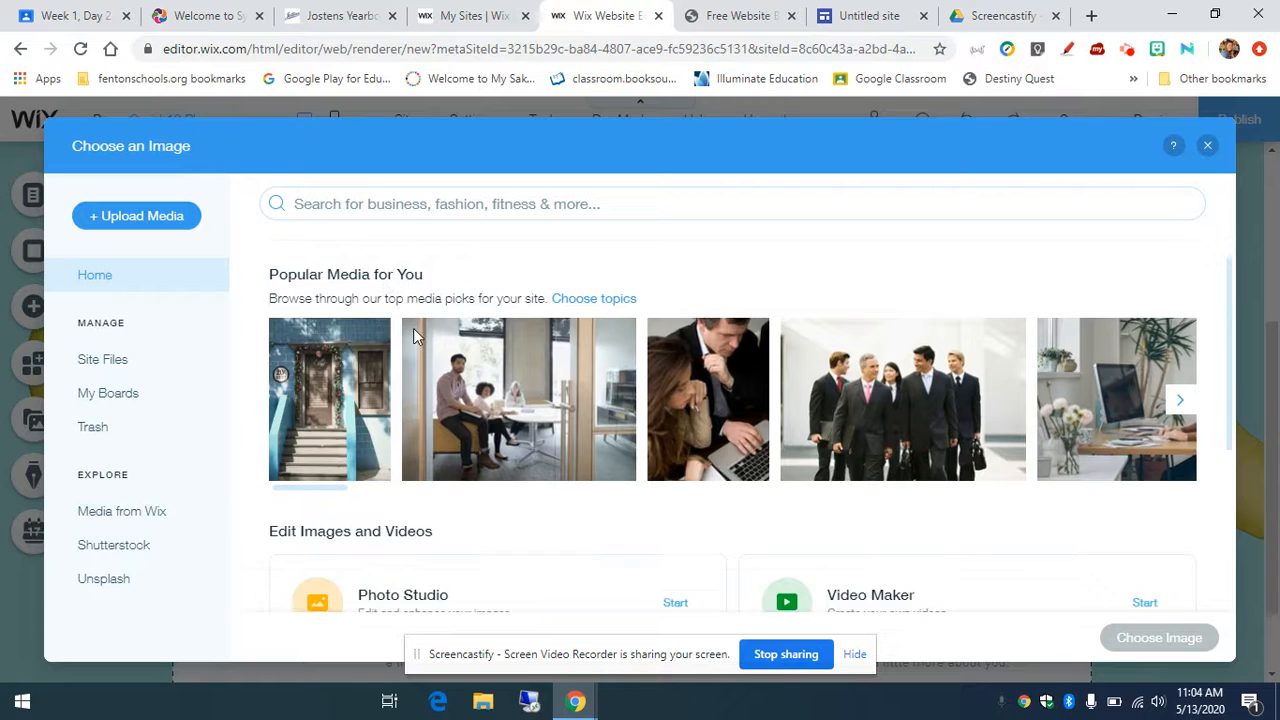
scroll(600, 366, "down", 3)
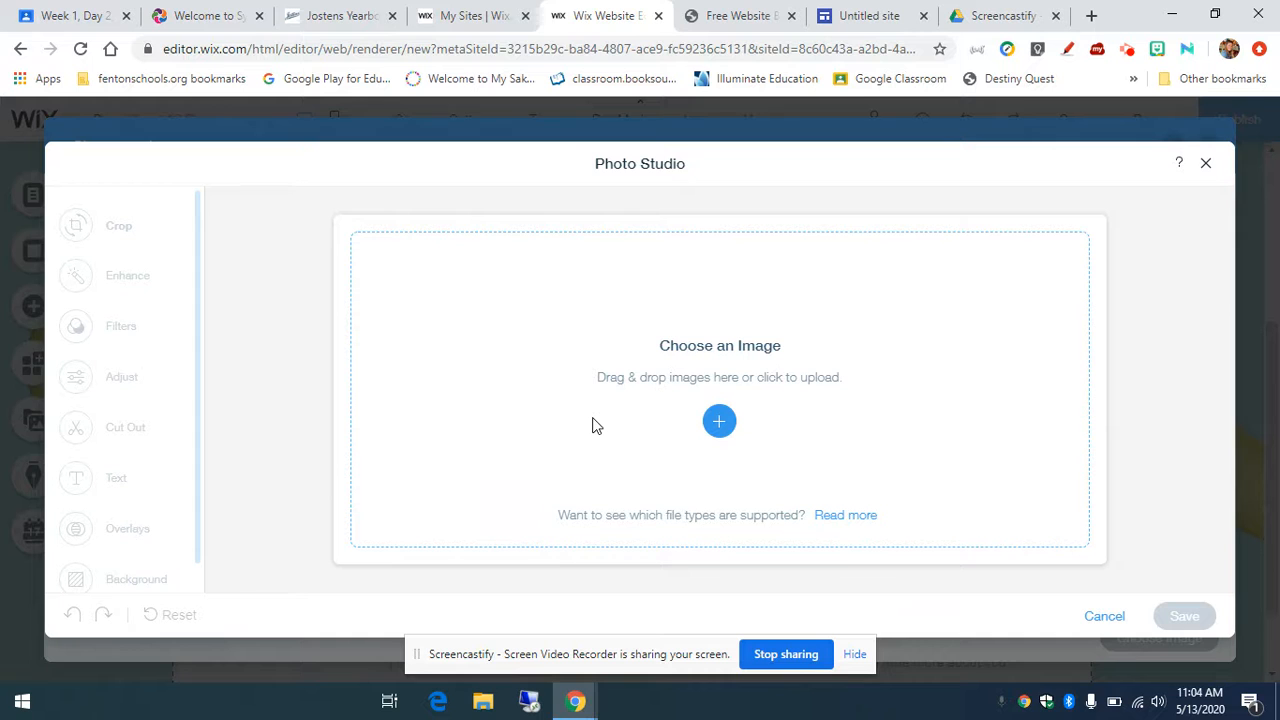
left_click(1206, 164)
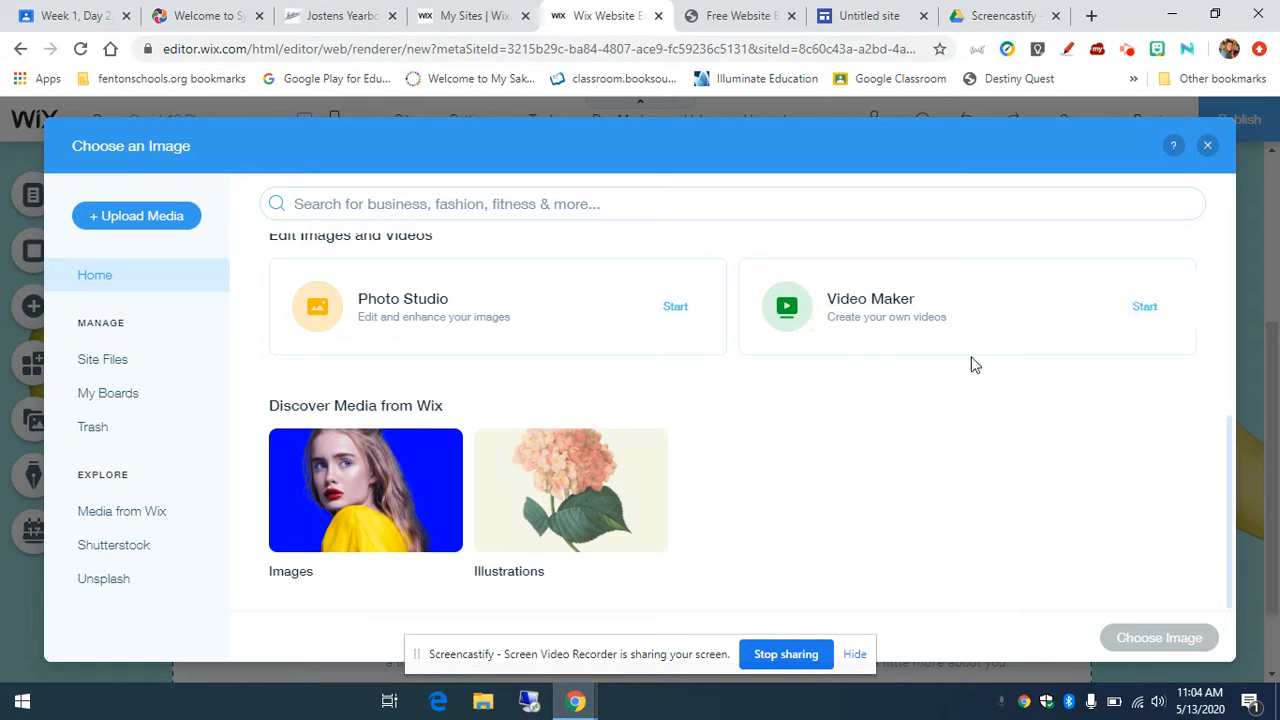
left_click(1207, 145)
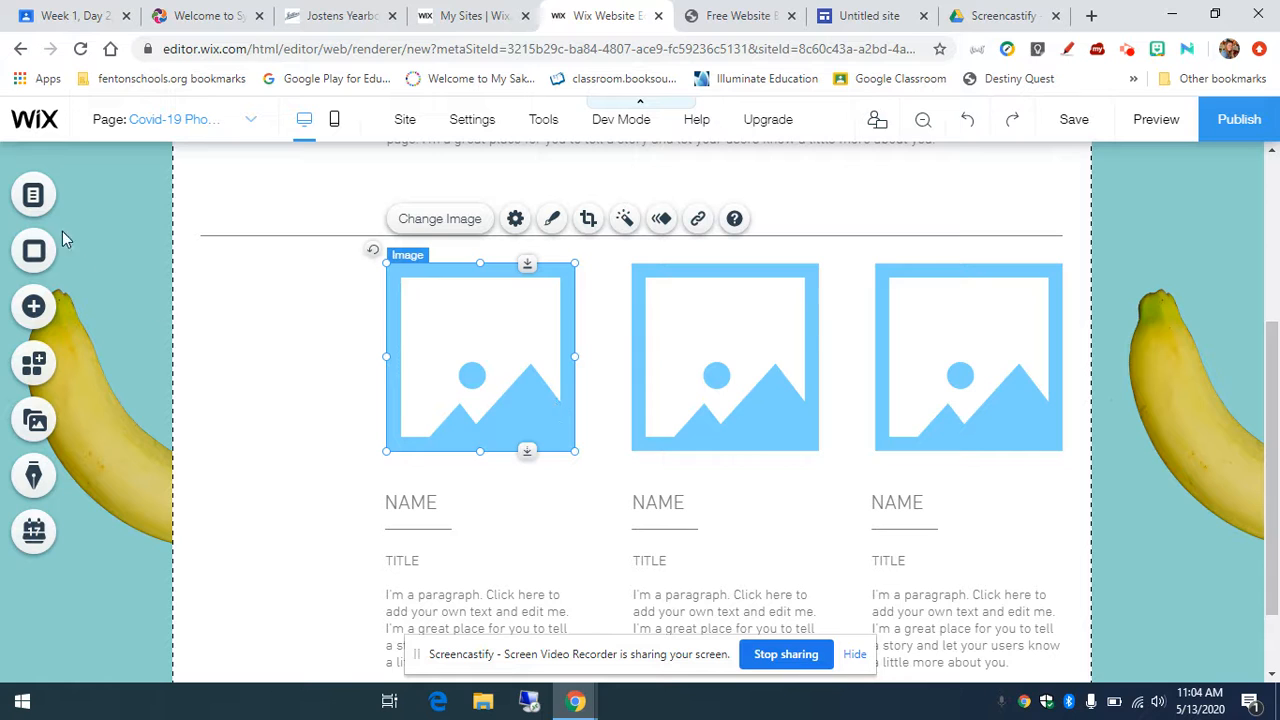
Step: Dismiss the Media panel, reselect the first image and start uploading replacement media from the computer
left_click(35, 420)
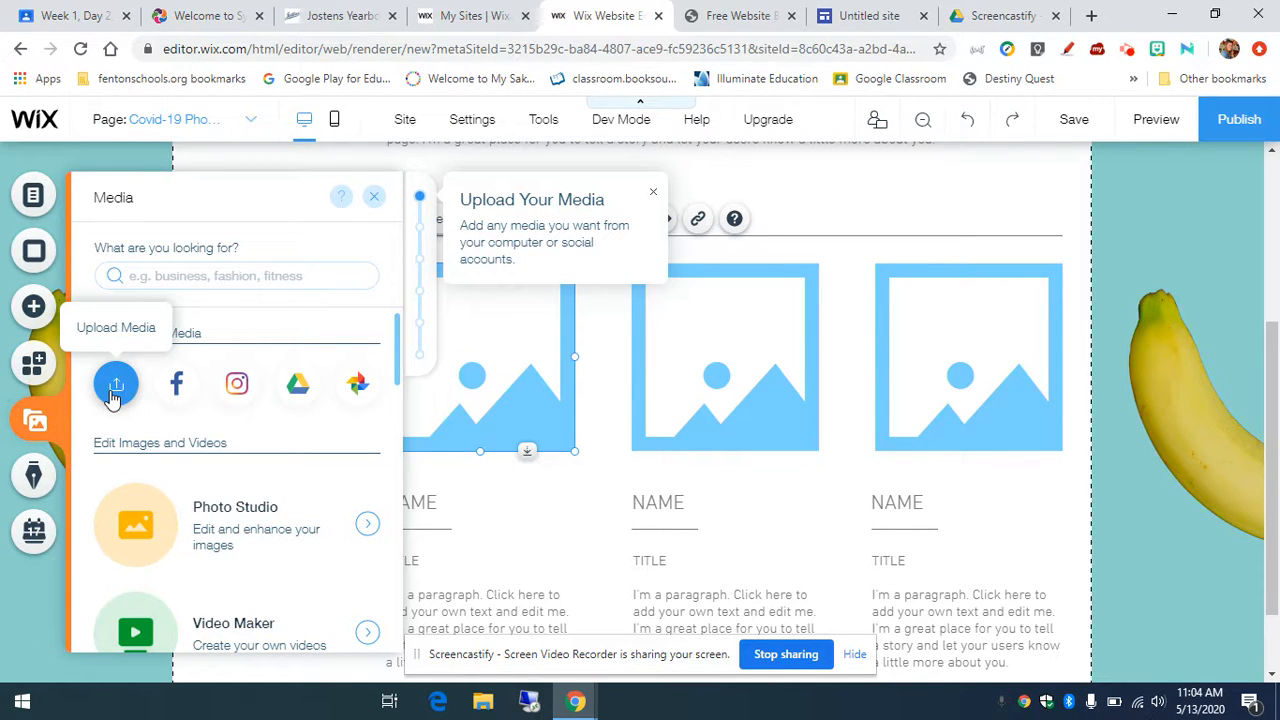
left_click(510, 395)
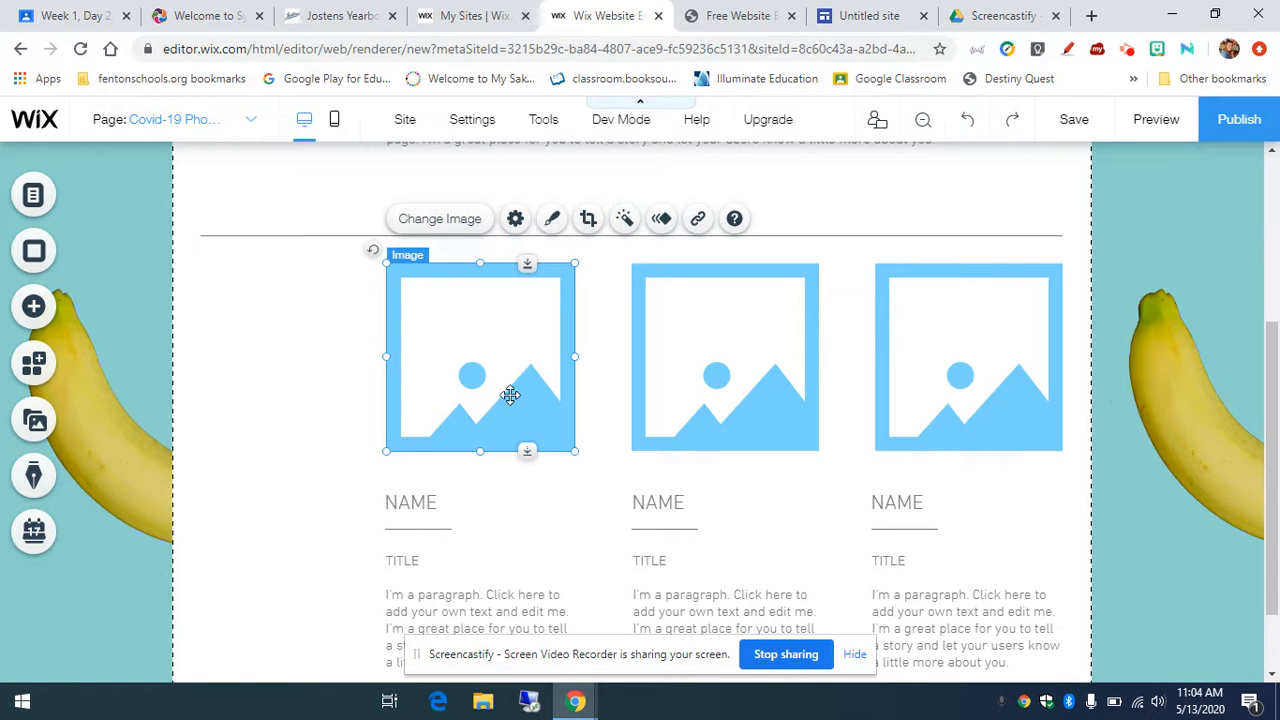
left_click(440, 219)
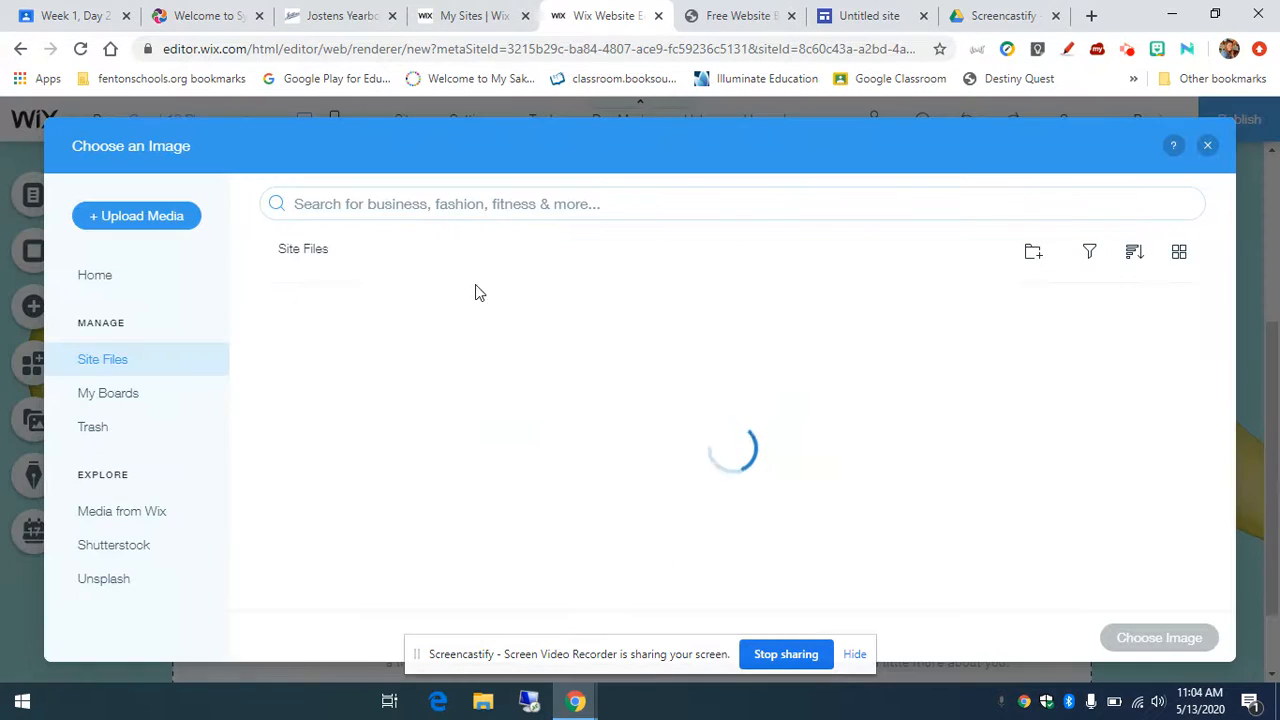
left_click(142, 217)
left_click(674, 445)
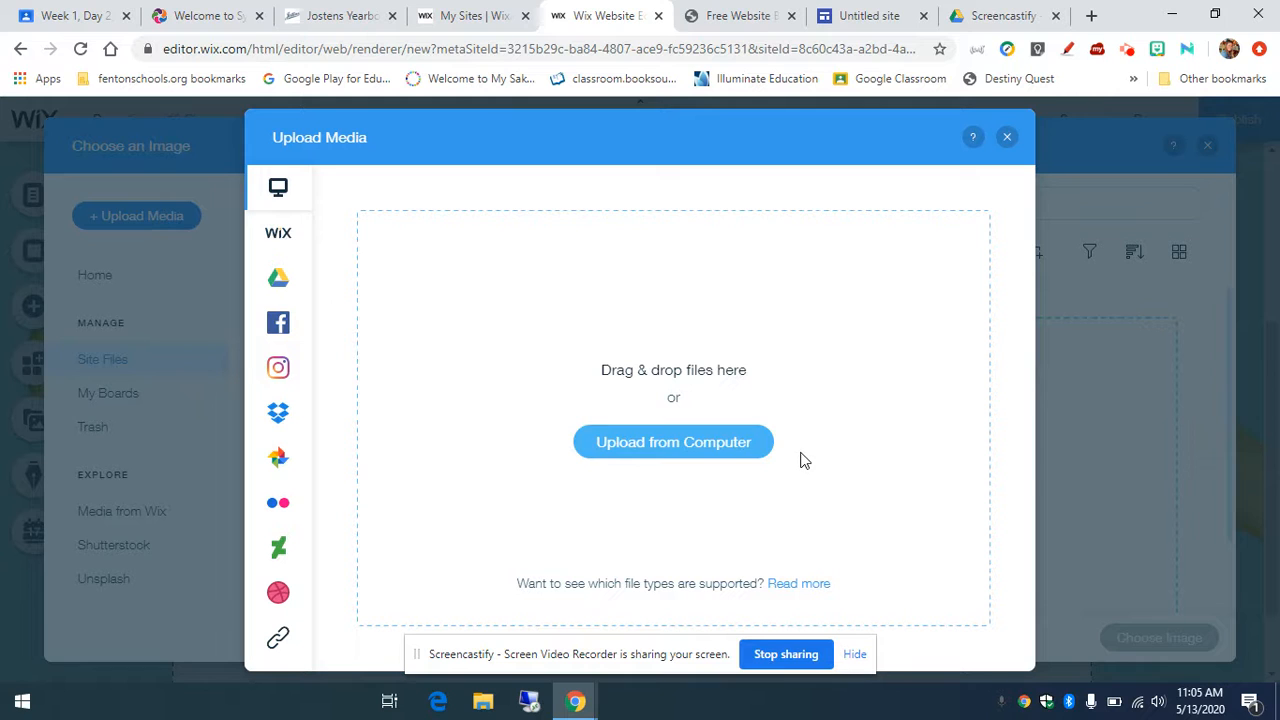
Step: Upload all eight IMG_ photos from the 2019-2020 School photoblog folder to Site Files
left_click(664, 455)
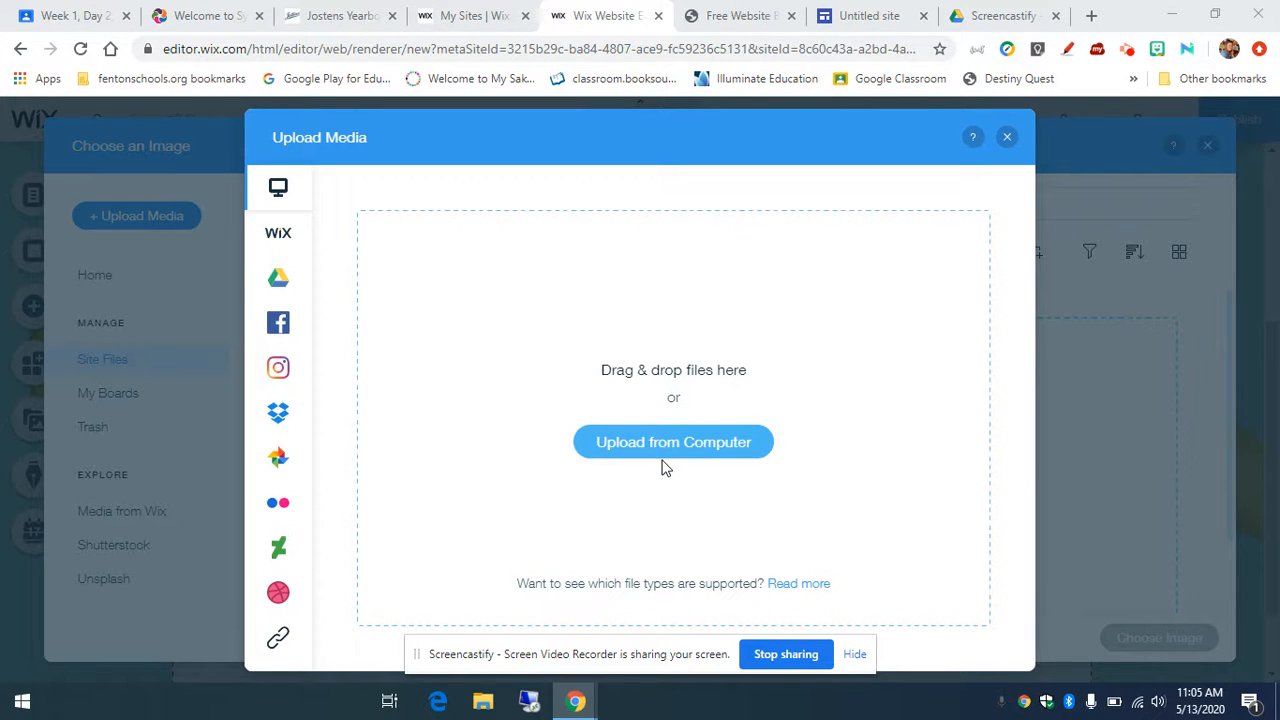
left_click(486, 712)
left_click(752, 451)
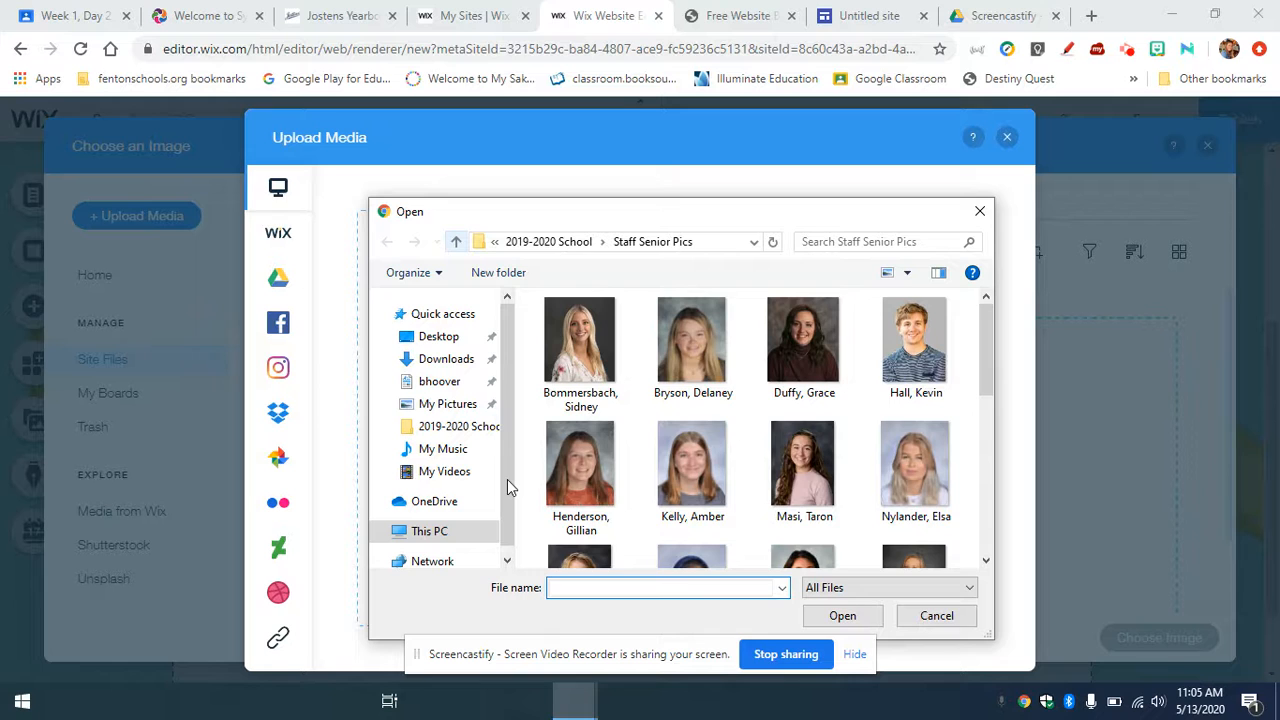
key("alt+Up")
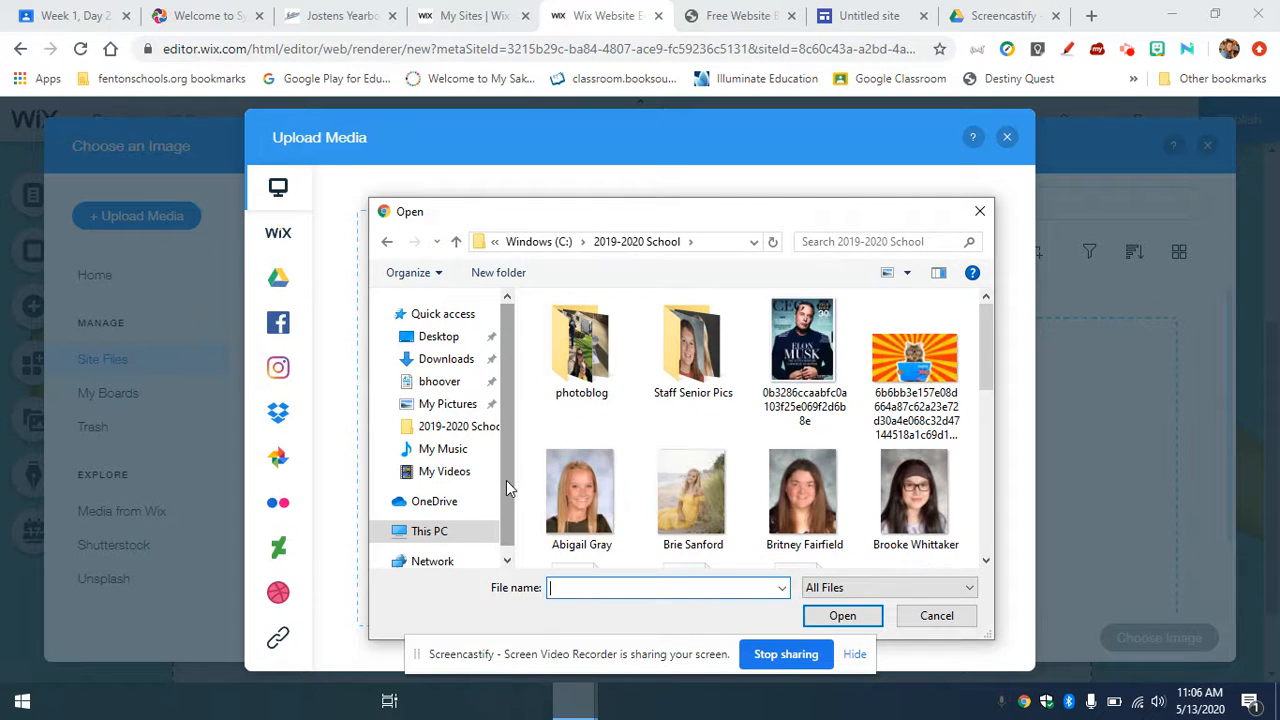
double_click(566, 352)
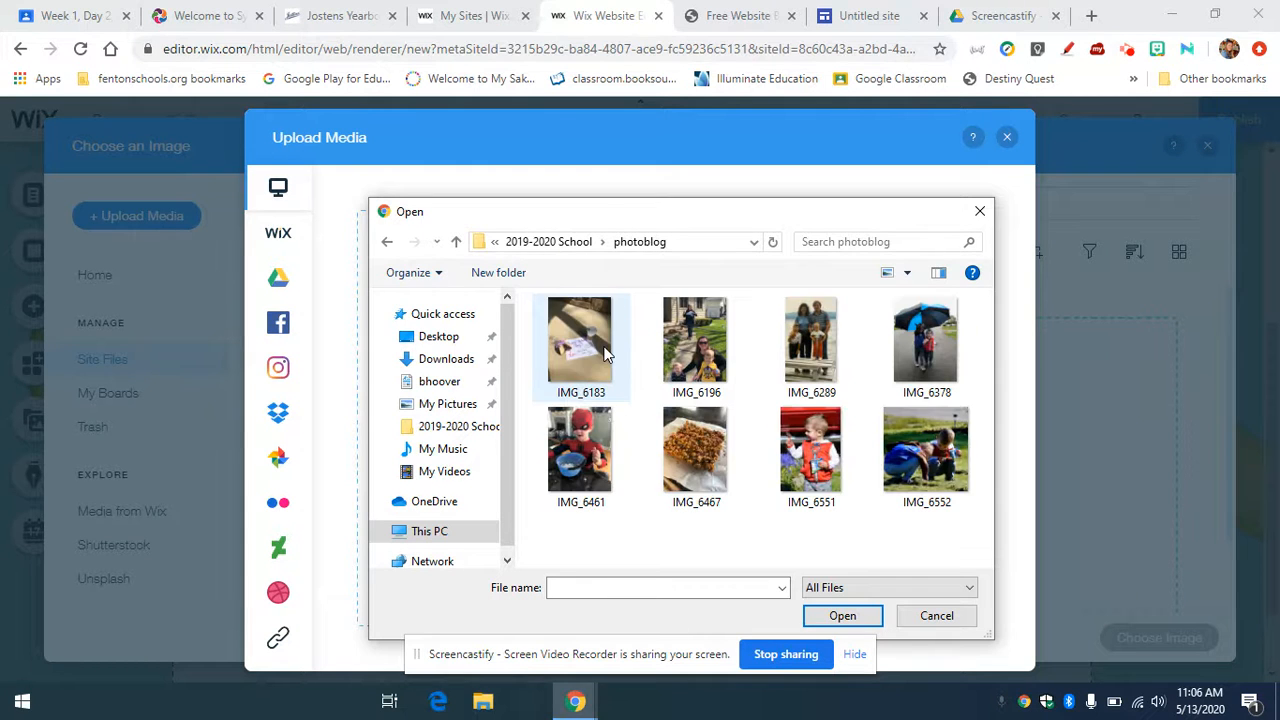
left_click(603, 355)
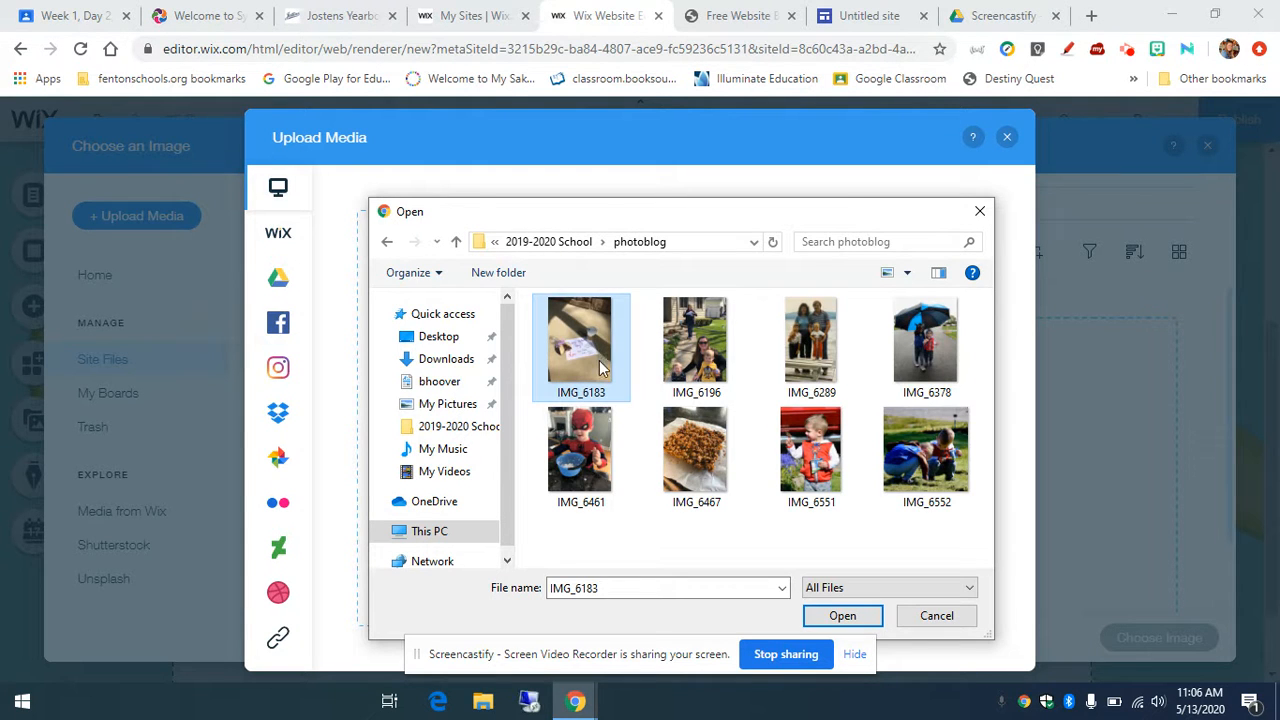
key("shift+Right")
key("shift+Right")
key("shift+Right")
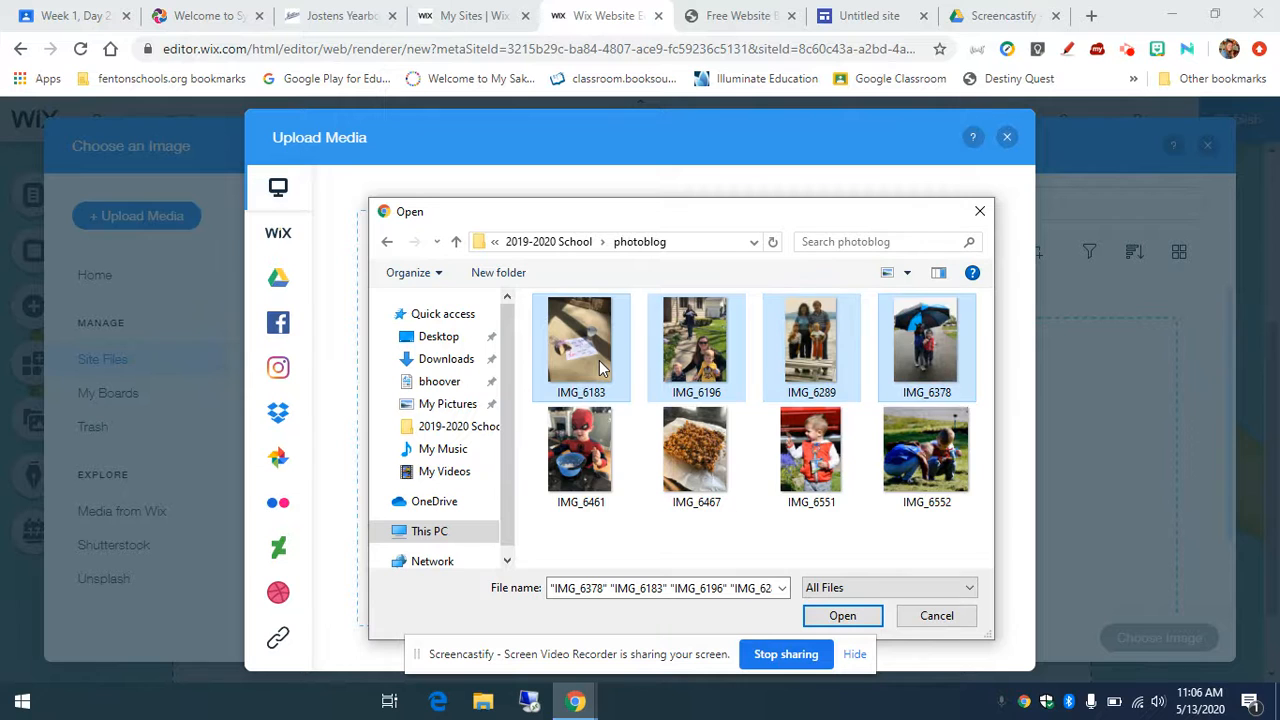
key("shift+Down")
left_click(843, 614)
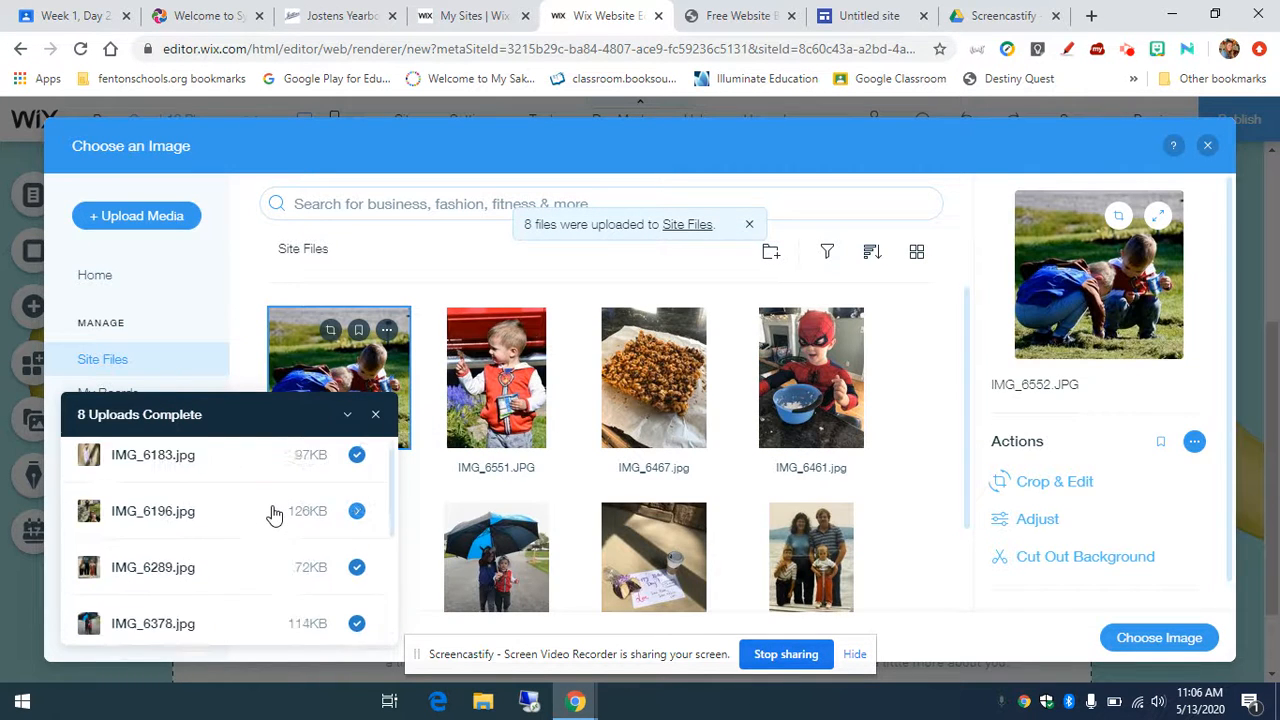
Step: Put the umbrella photo IMG_6378 into the first placeholder and select its NAME caption
left_click(375, 416)
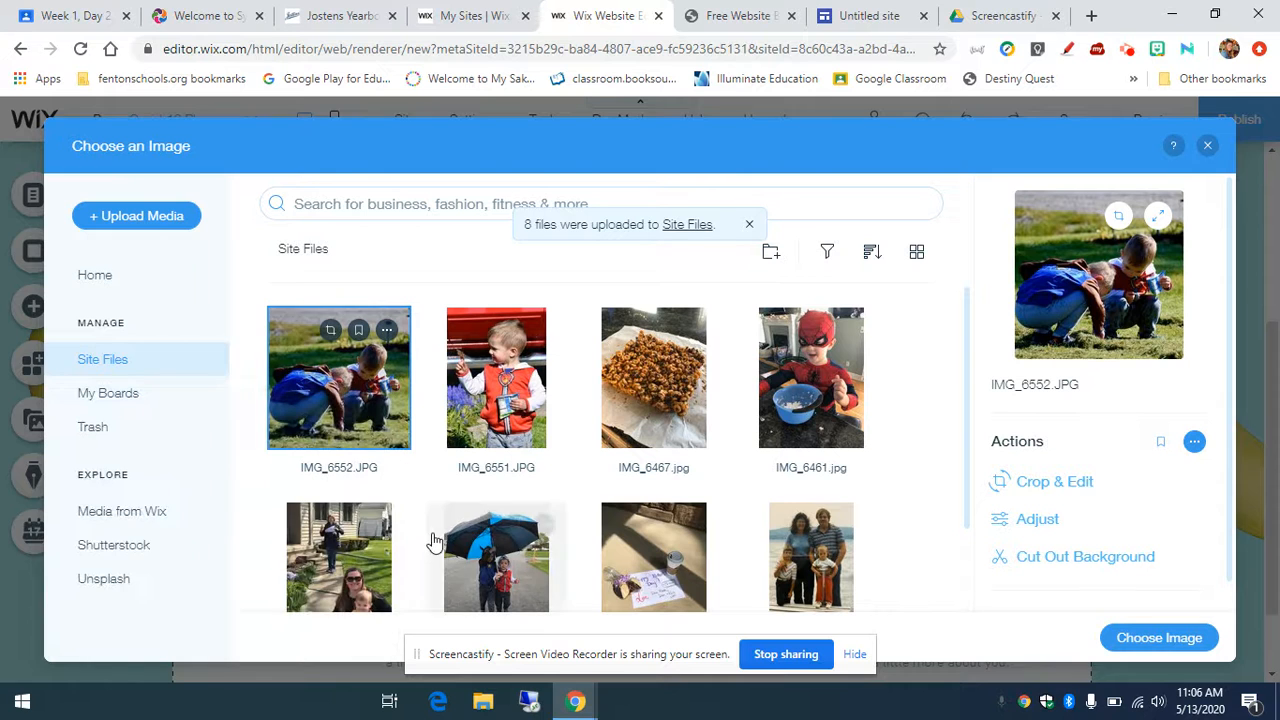
left_click(512, 586)
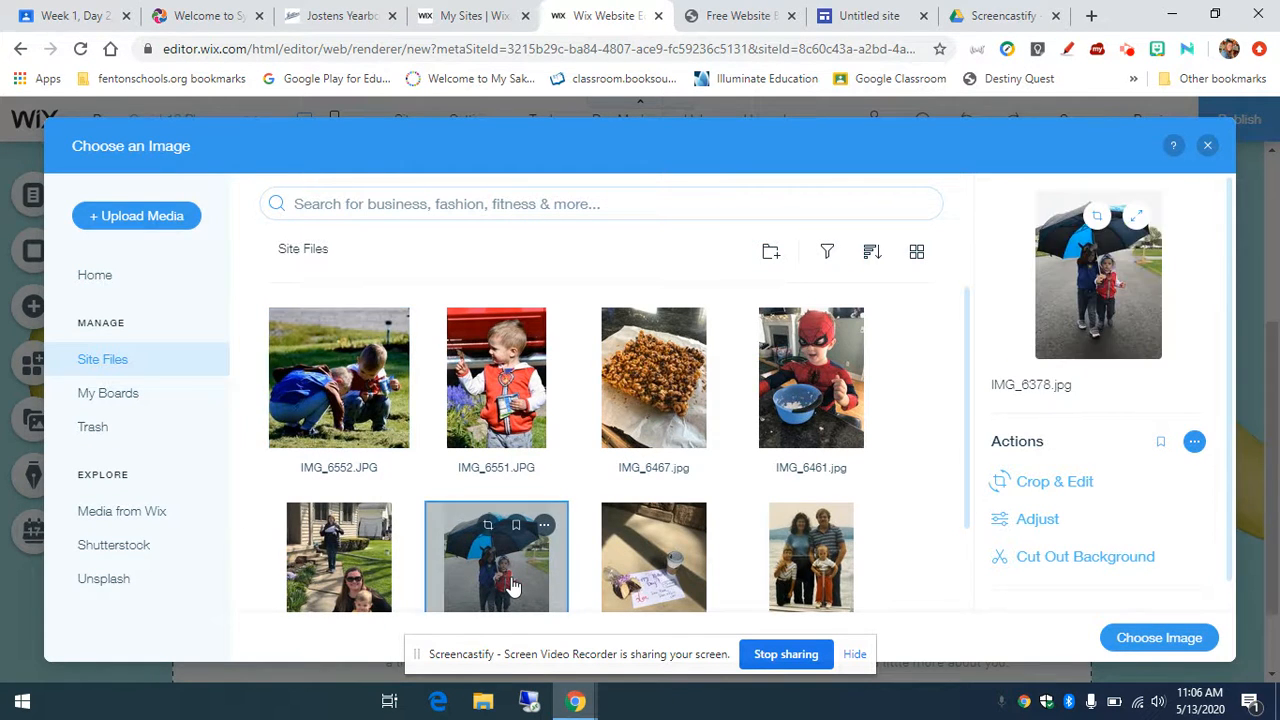
left_click(1192, 638)
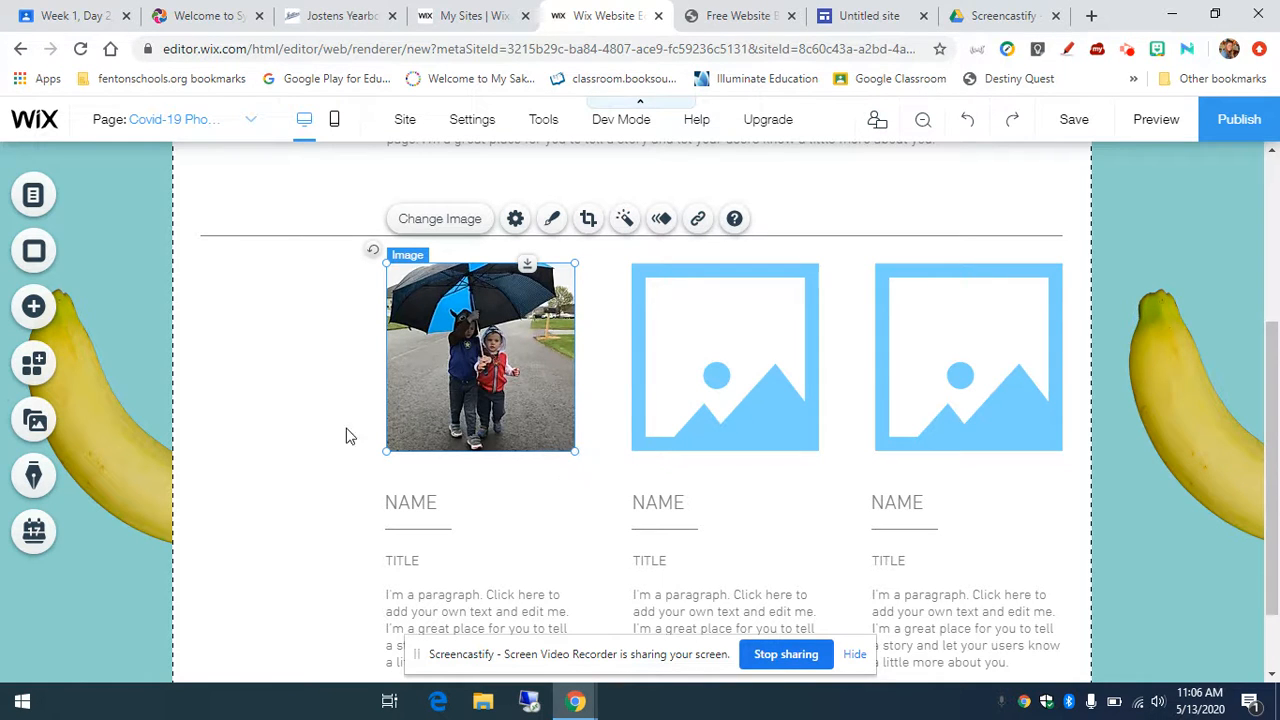
left_click(430, 508)
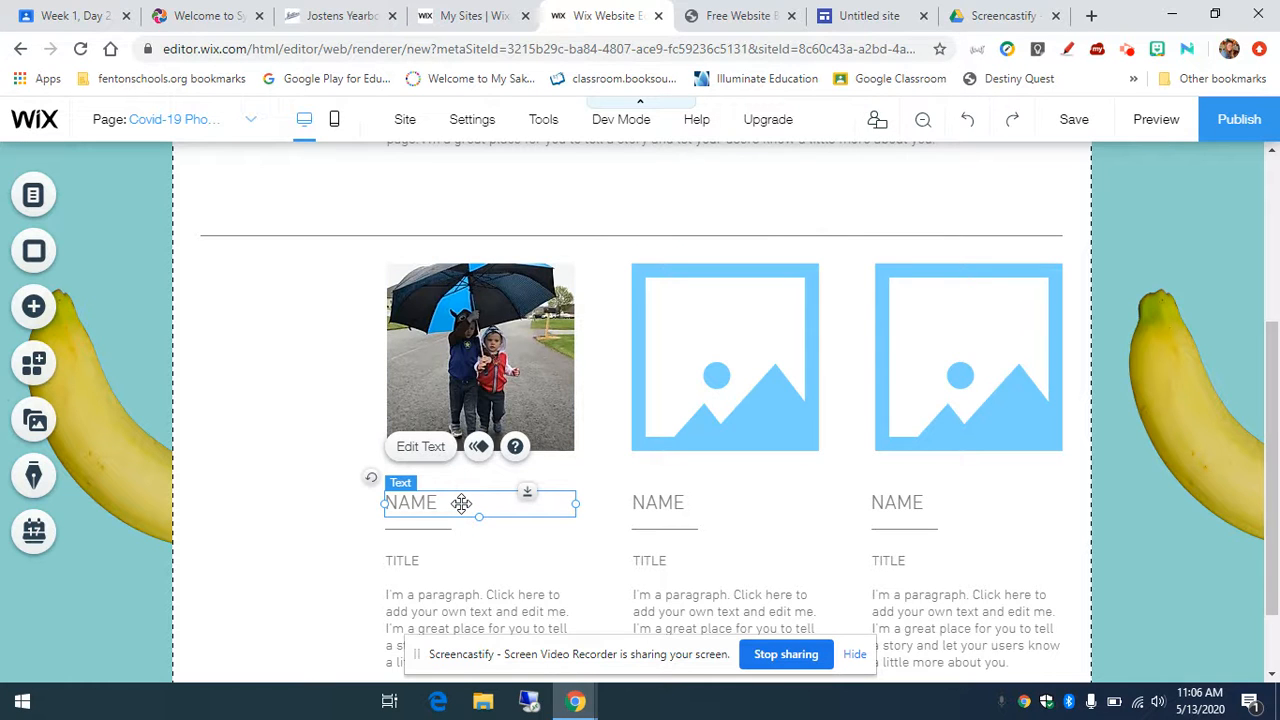
Step: Replace the first NAME caption with the date 'May 10. 2020'
double_click(461, 503)
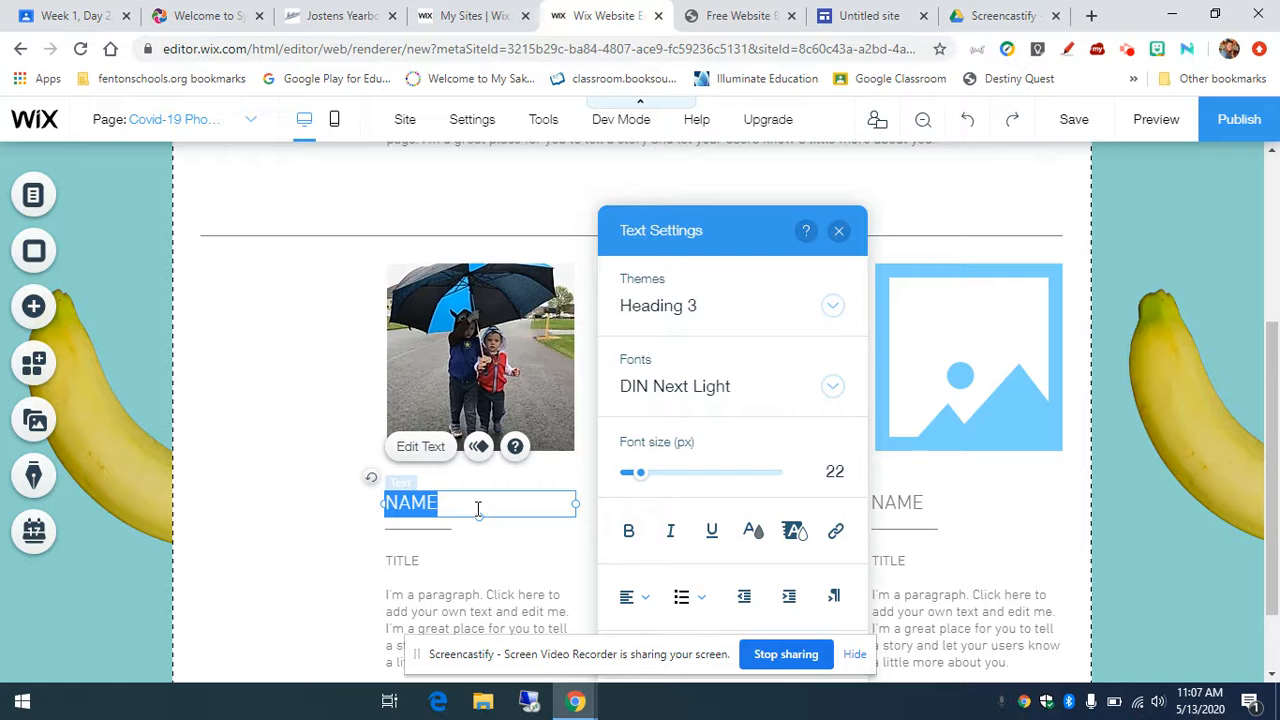
type("May 10.")
type(" 2020")
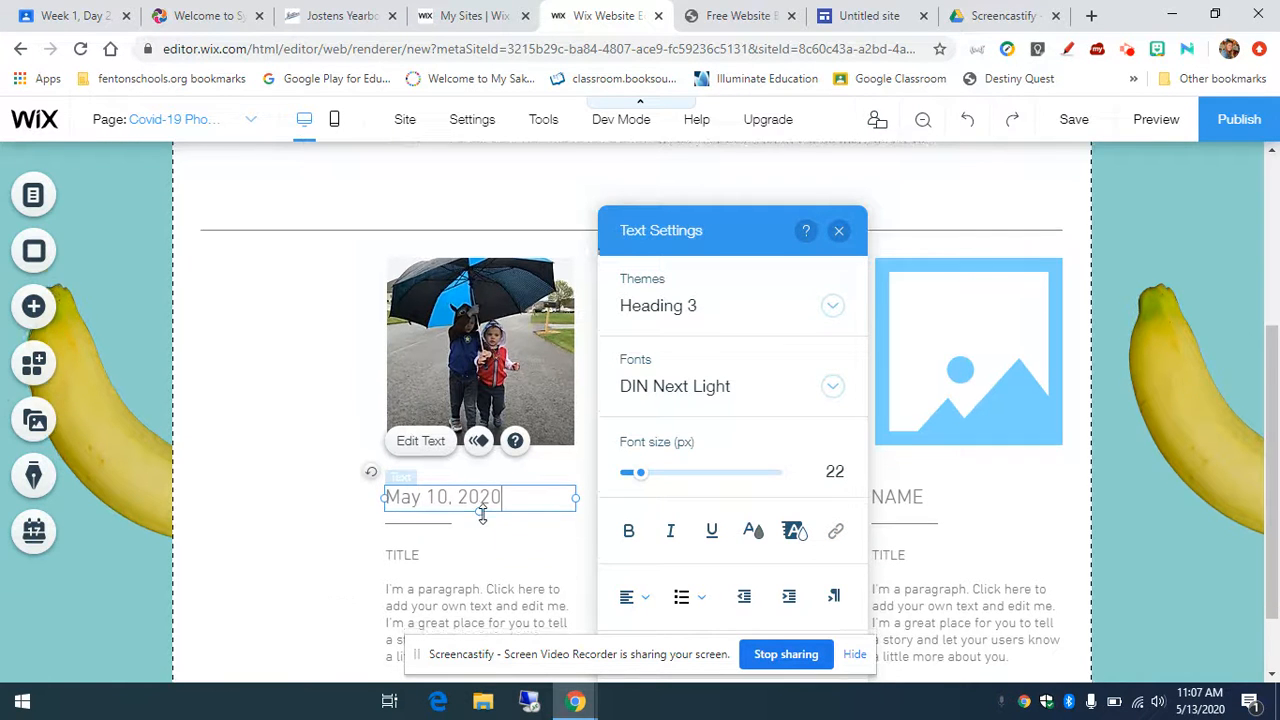
scroll(482, 515, "down", 1)
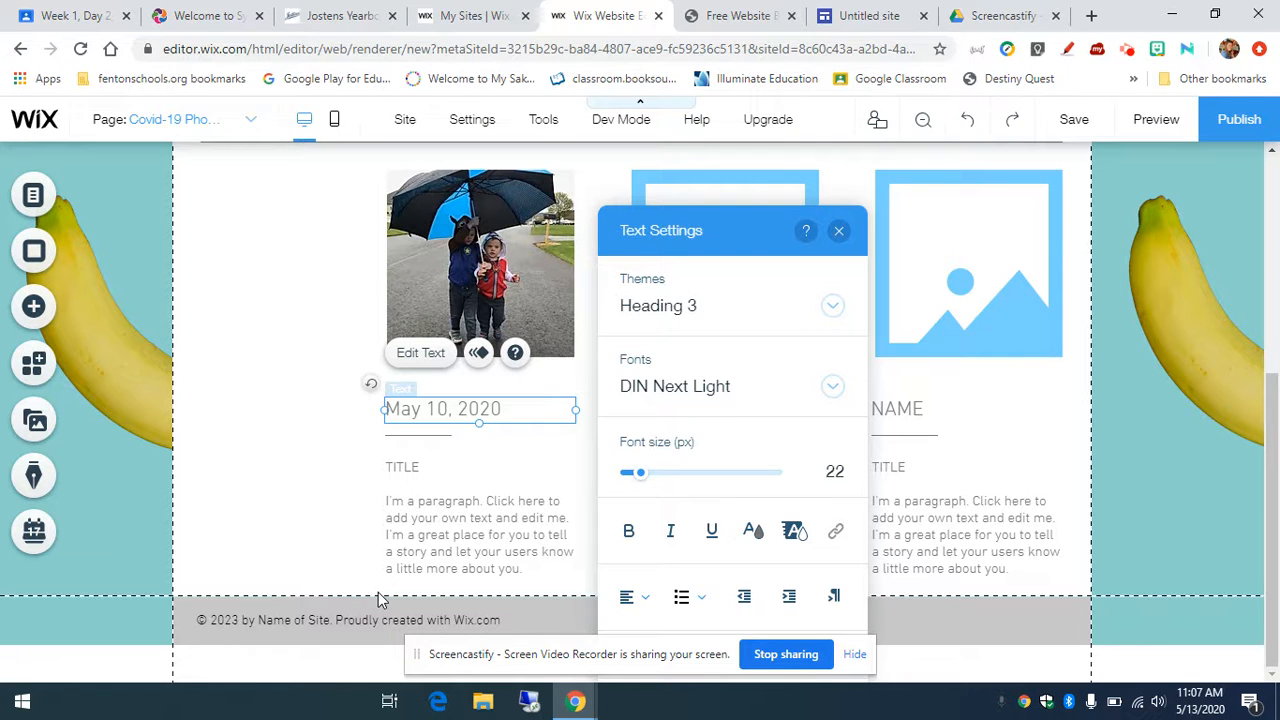
Step: Replace the placeholder paragraph with a caption about two children sharing an umbrella on Mother's Day
left_click(455, 545)
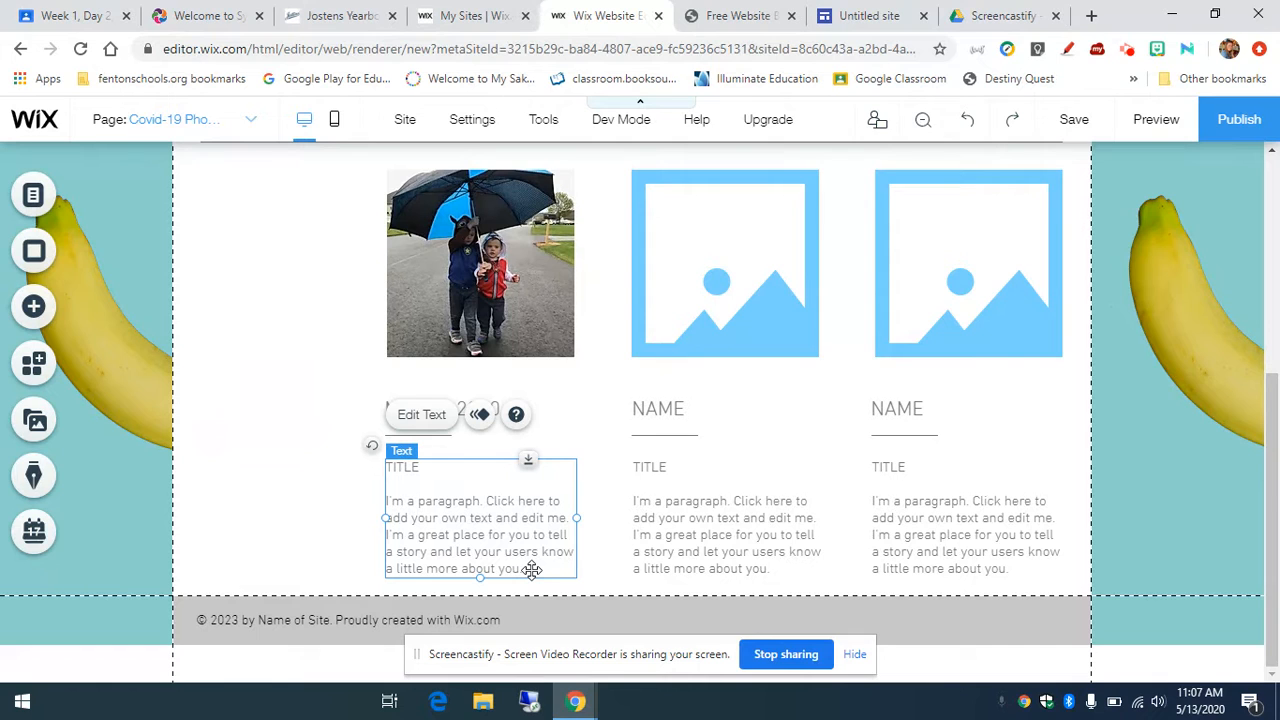
double_click(531, 569)
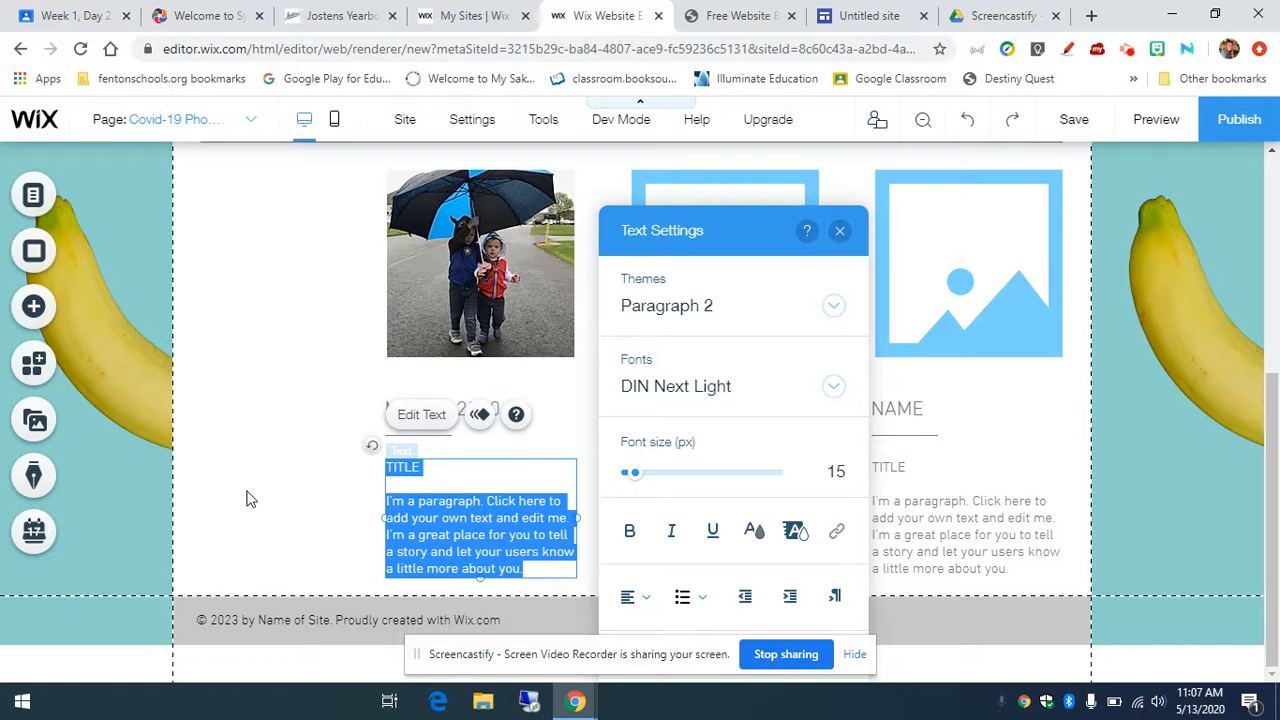
key("BackSpace")
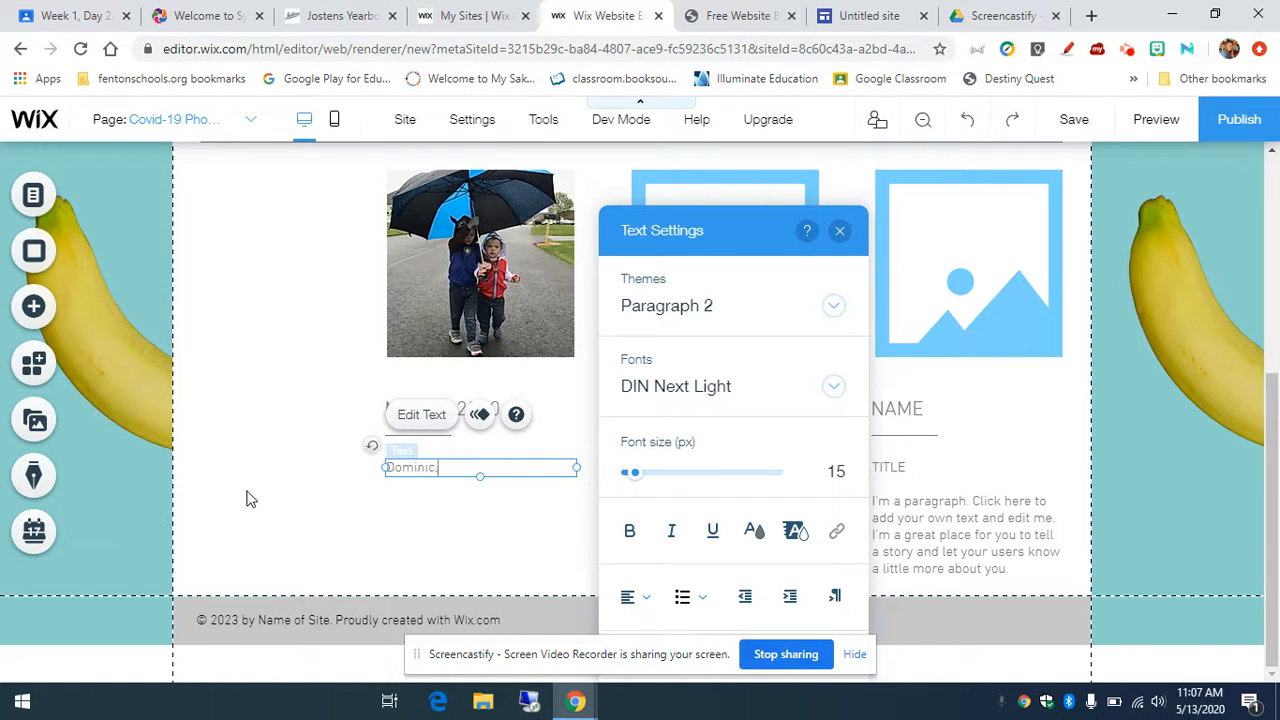
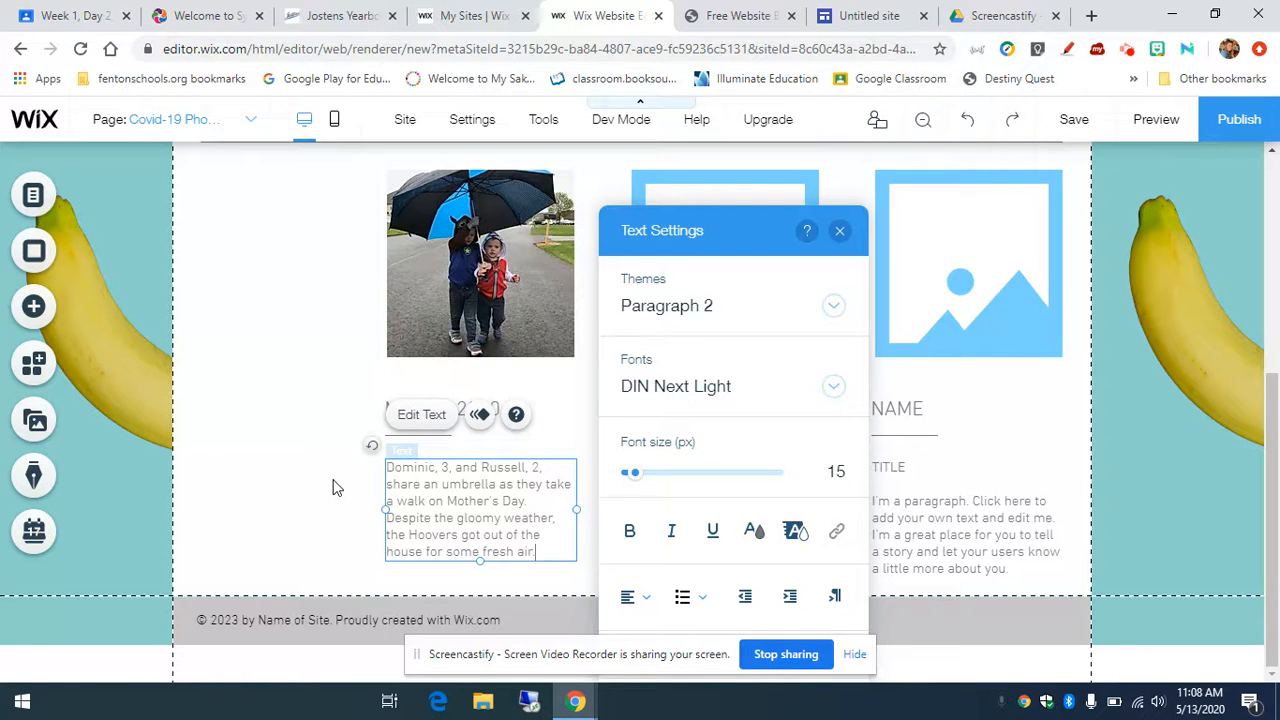
Step: Close Text Settings and deselect the finished umbrella-photo caption
left_click(840, 231)
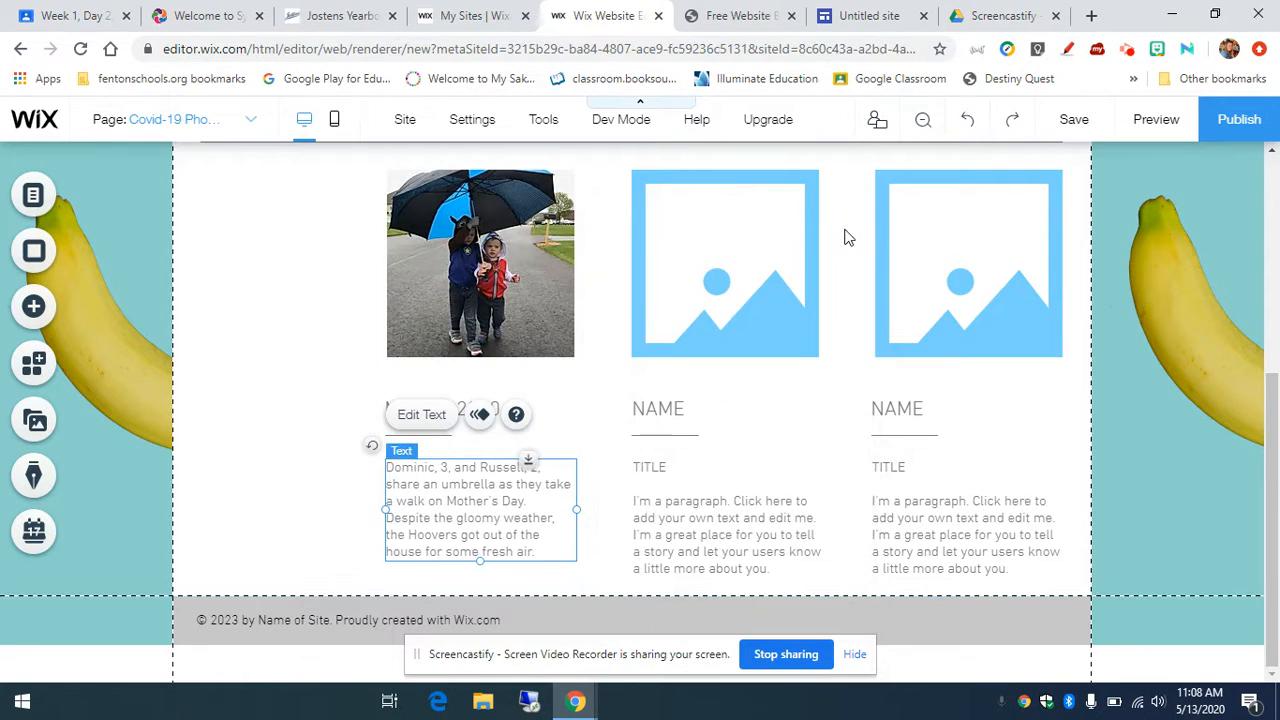
left_click(308, 307)
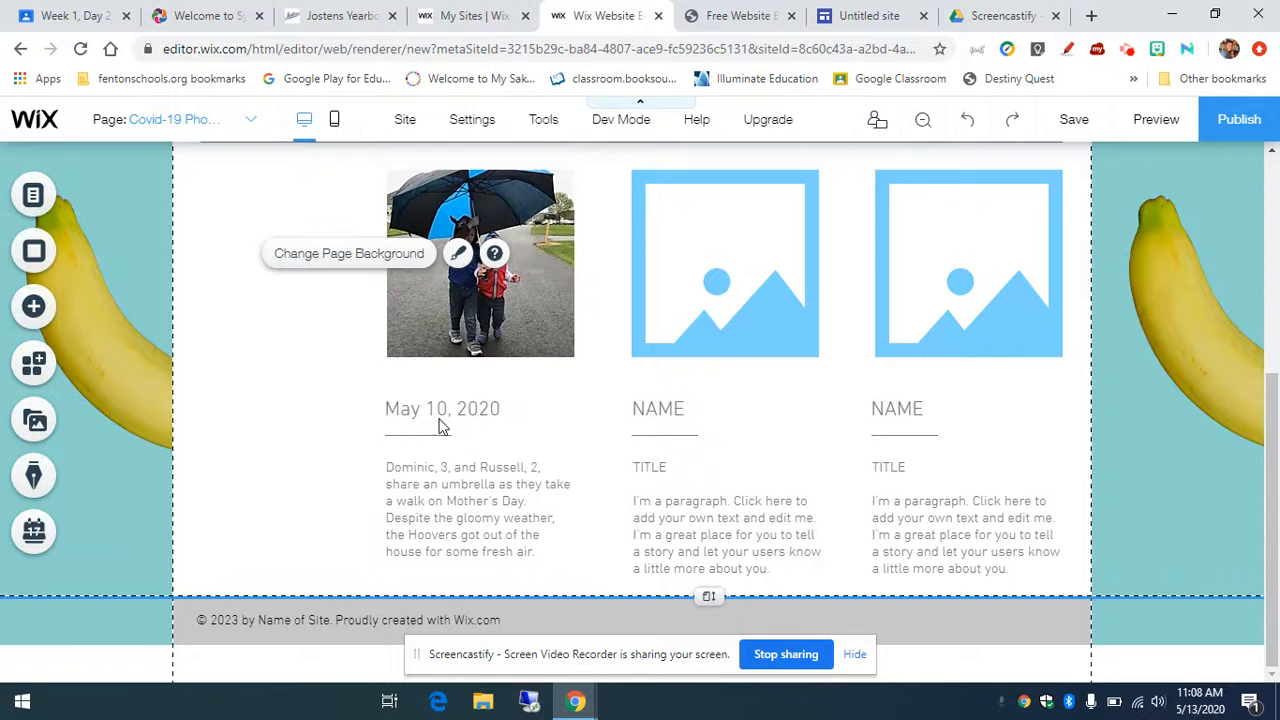
left_click(1089, 284)
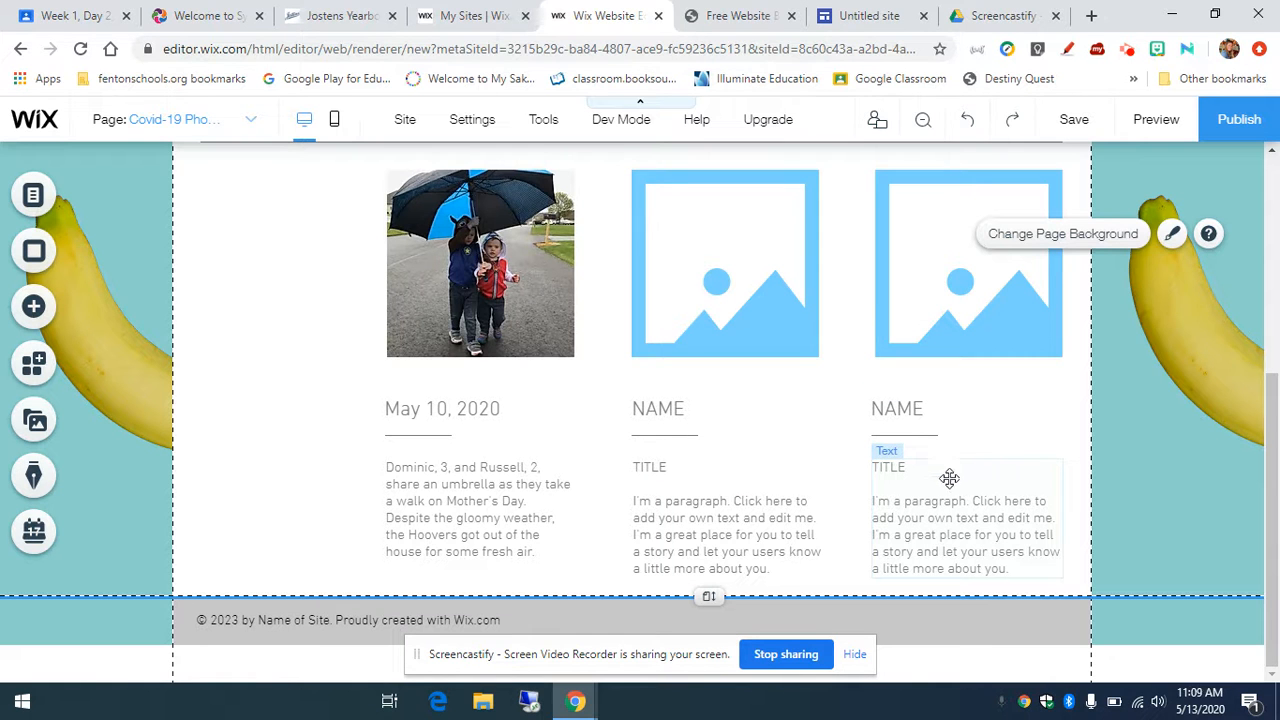
scroll(938, 487, "up", 3)
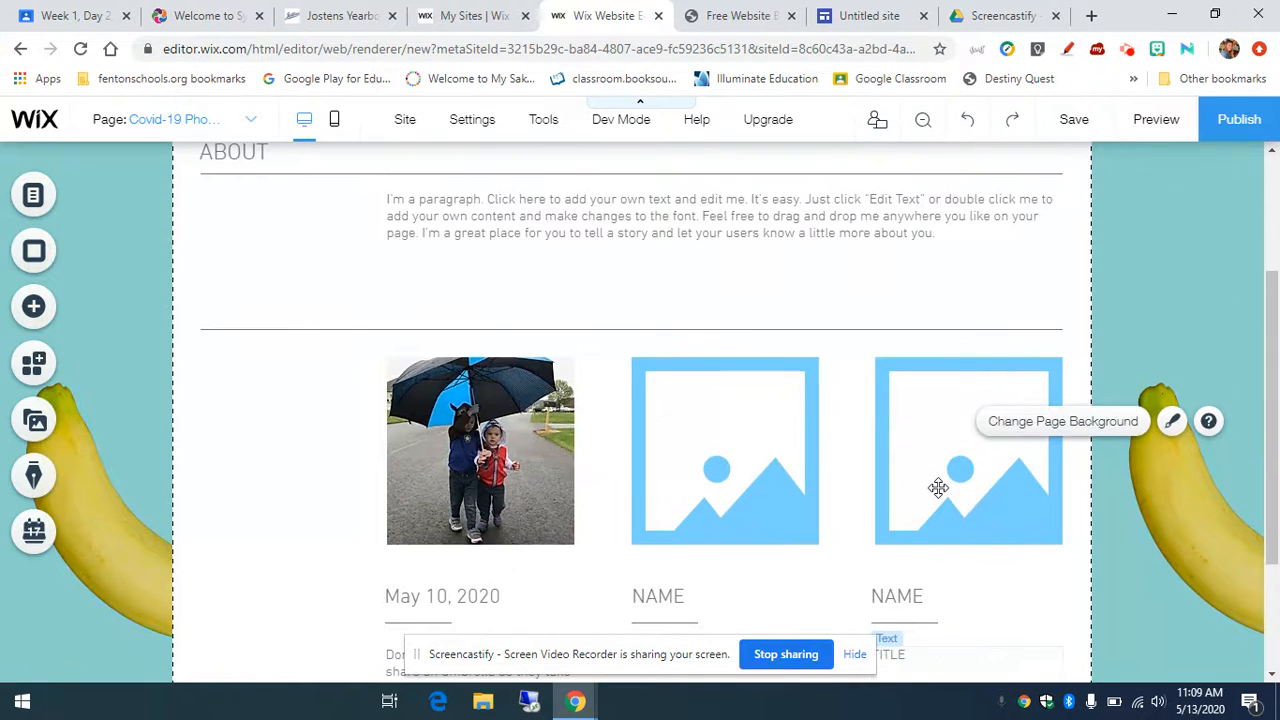
scroll(938, 487, "down", 3)
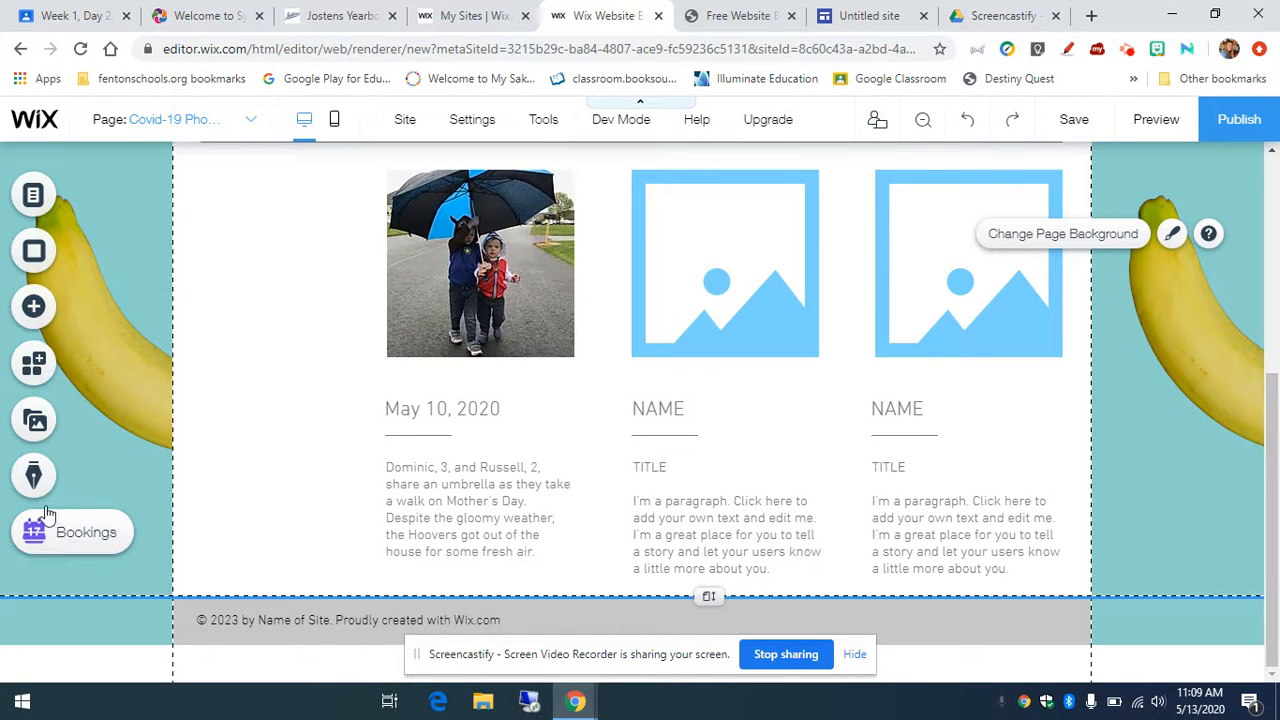
Step: Drag the page bottom down twice to lengthen the Photoblog page
left_click(36, 425)
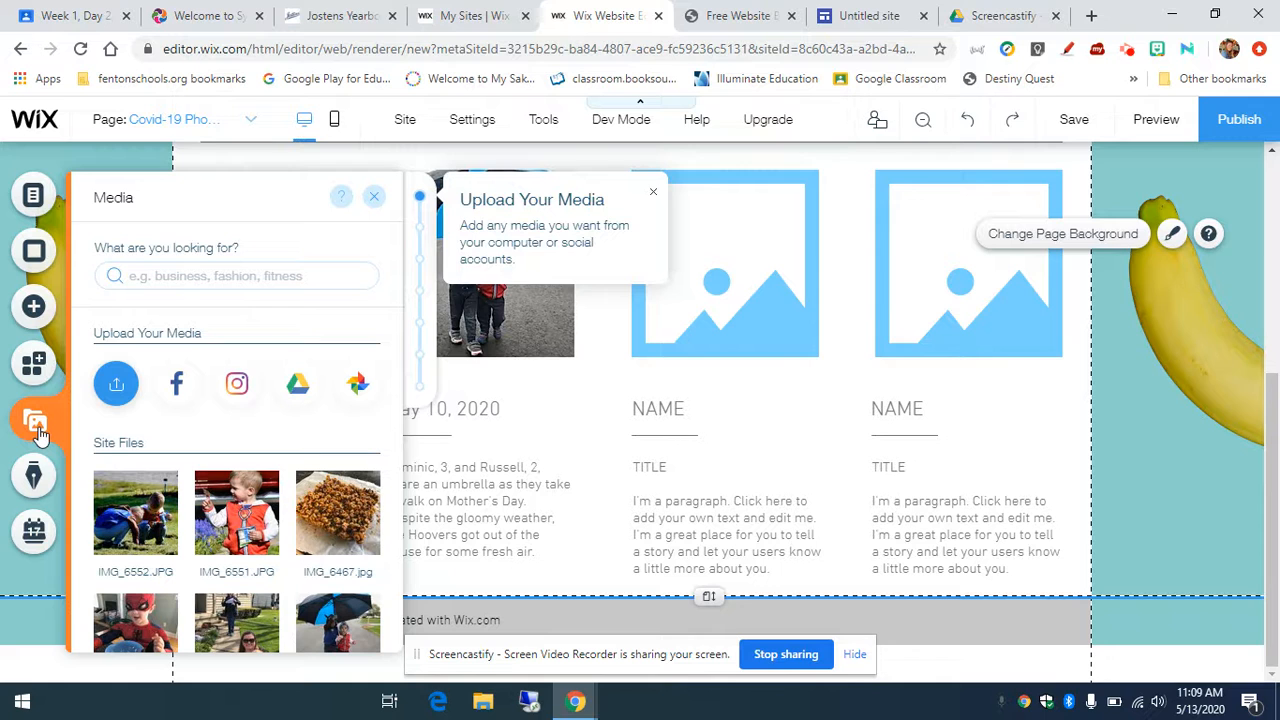
scroll(340, 560, "down", 1)
scroll(338, 560, "down", 3)
scroll(335, 560, "up", 1)
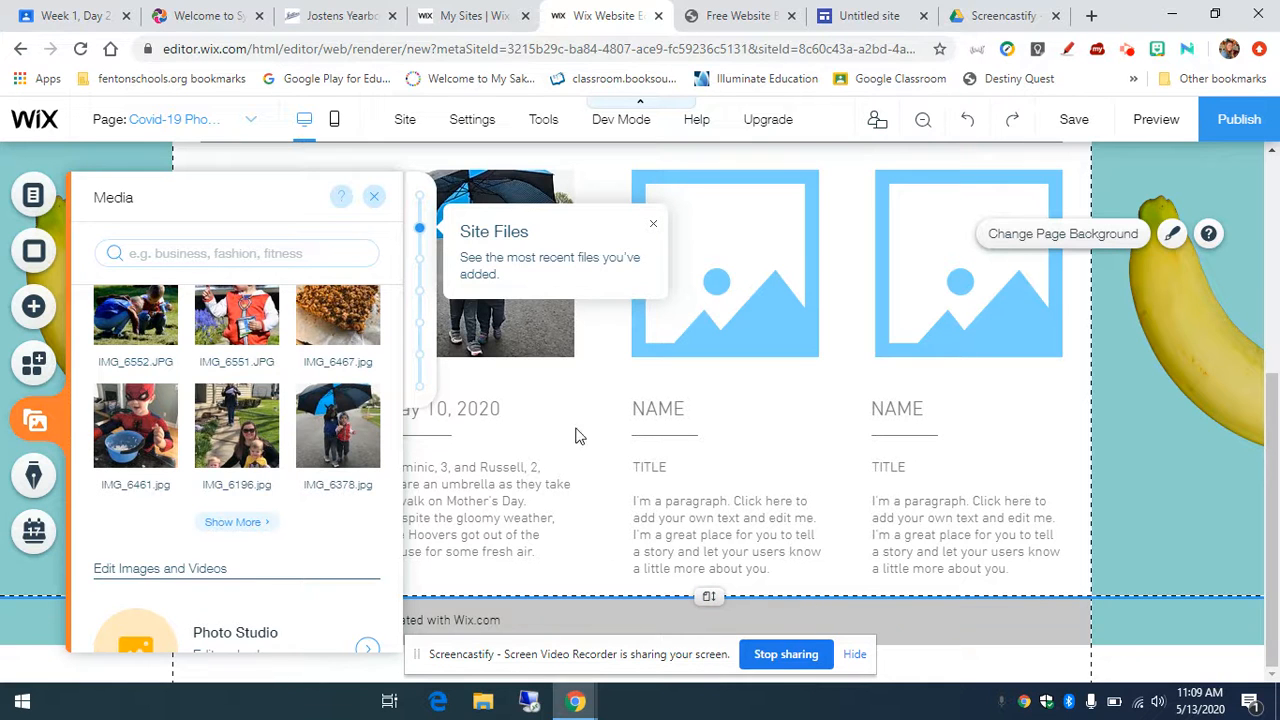
left_click(375, 197)
left_click_drag(710, 596, 718, 714)
scroll(697, 660, "down", 1)
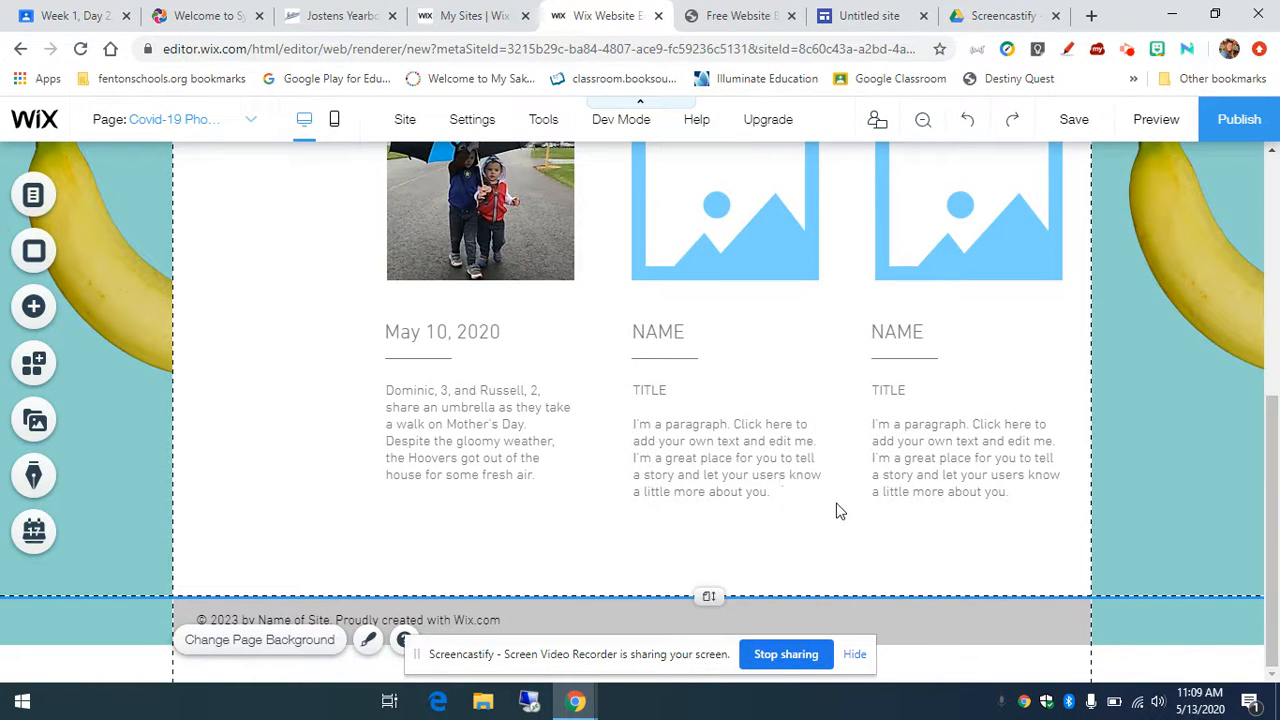
left_click_drag(708, 597, 718, 686)
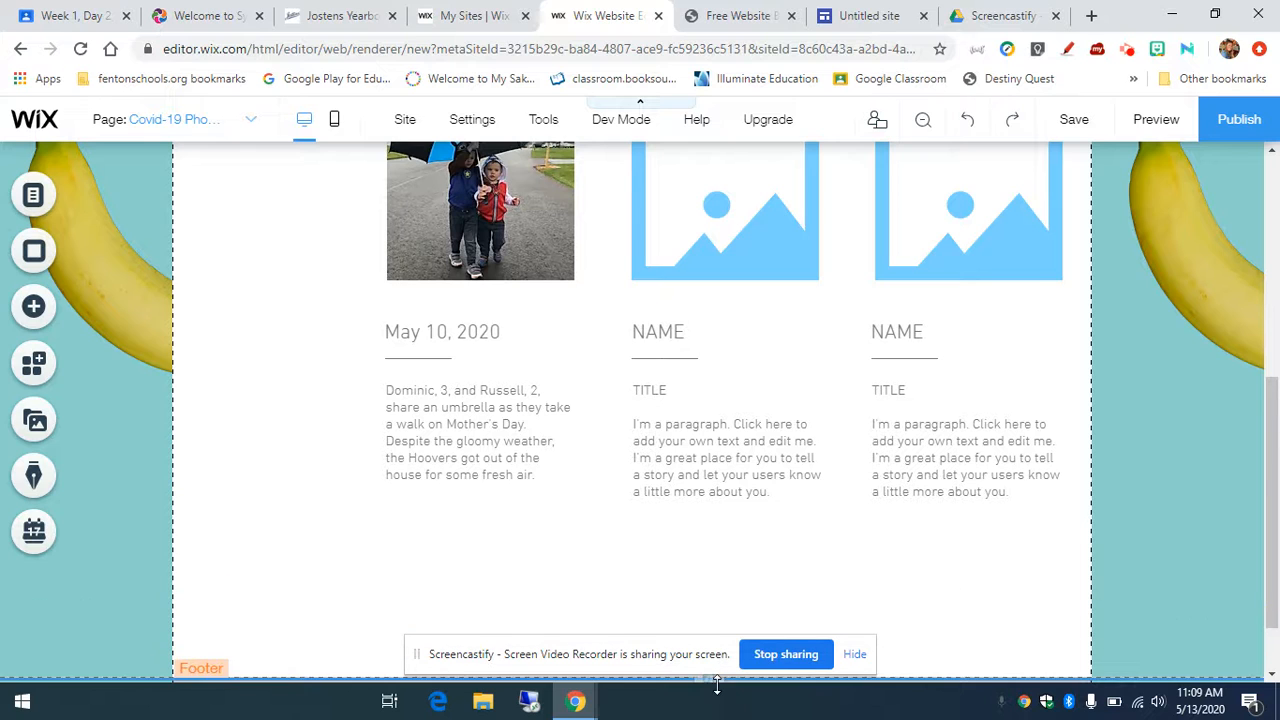
Step: Add the IMG_6461 photo from Site Files to the page
left_click(40, 421)
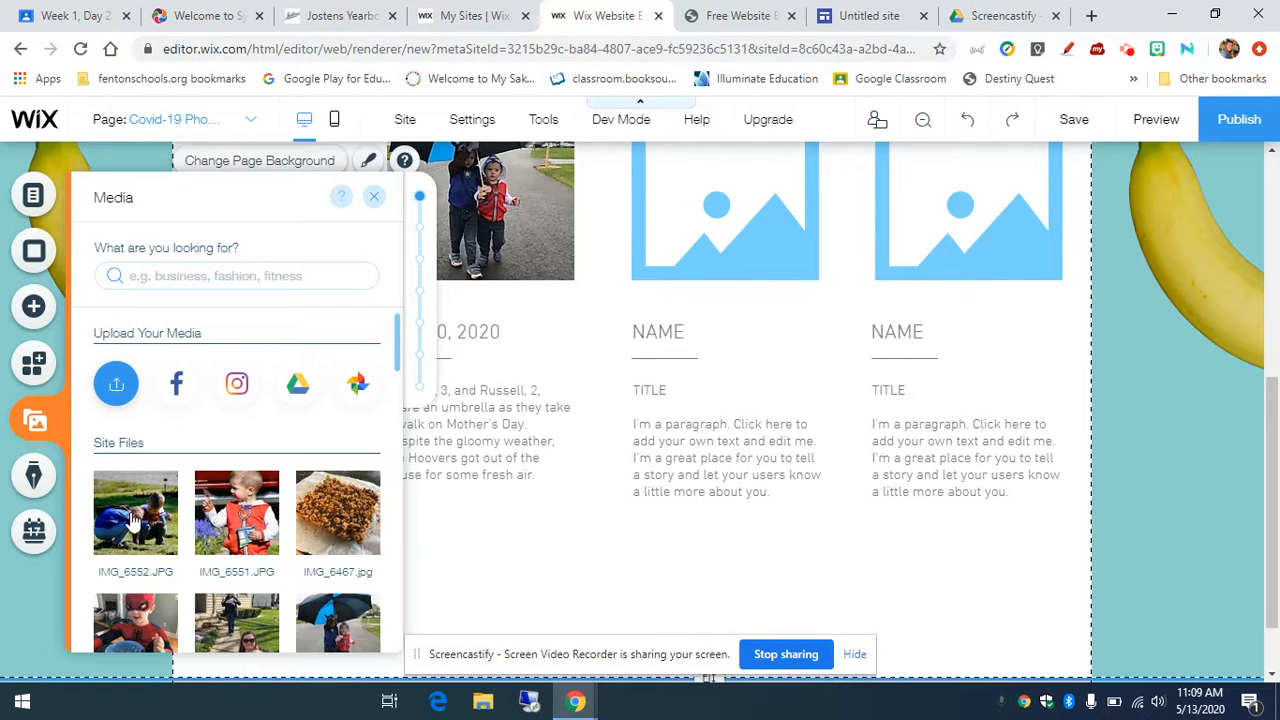
scroll(298, 557, "down", 3)
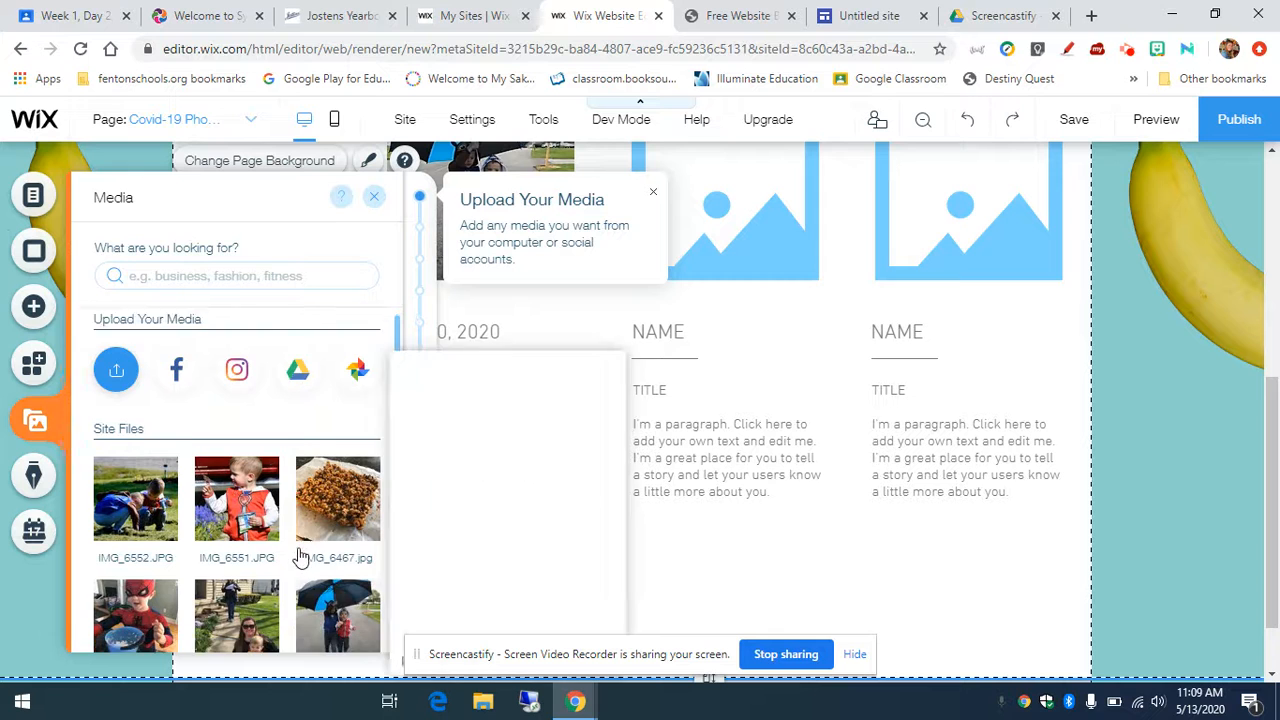
mouse_move(138, 442)
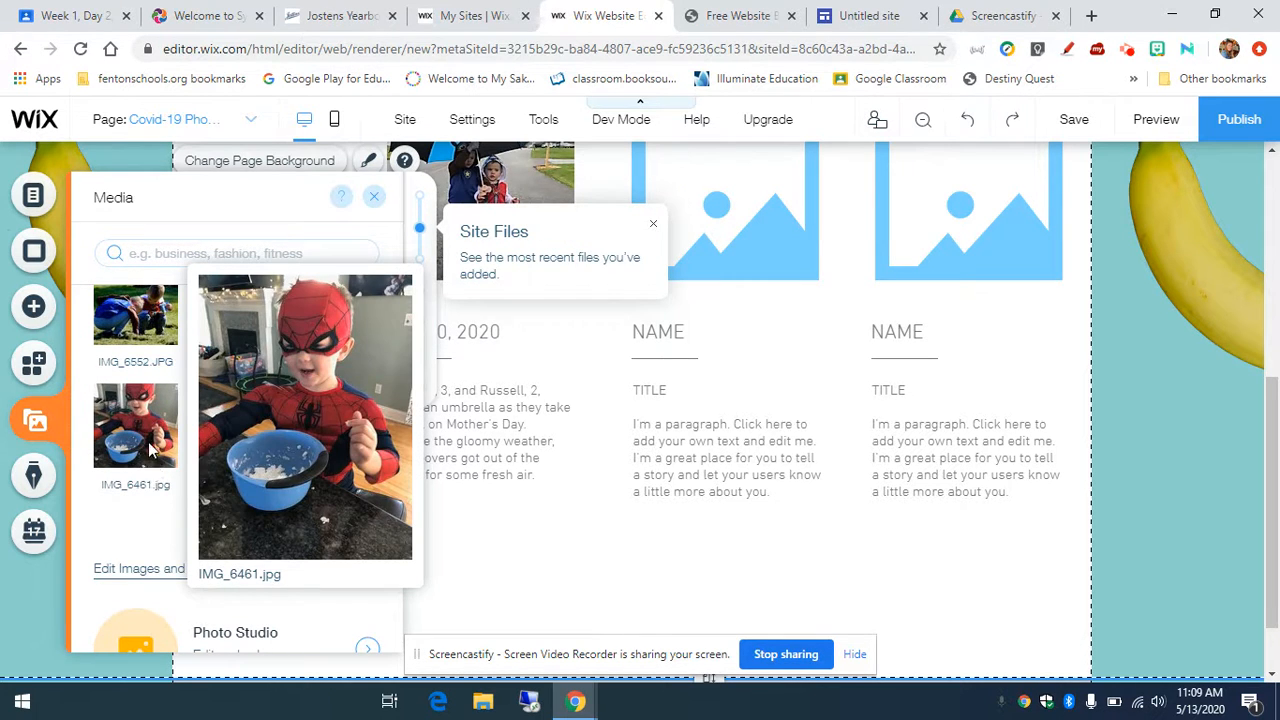
left_click(150, 455)
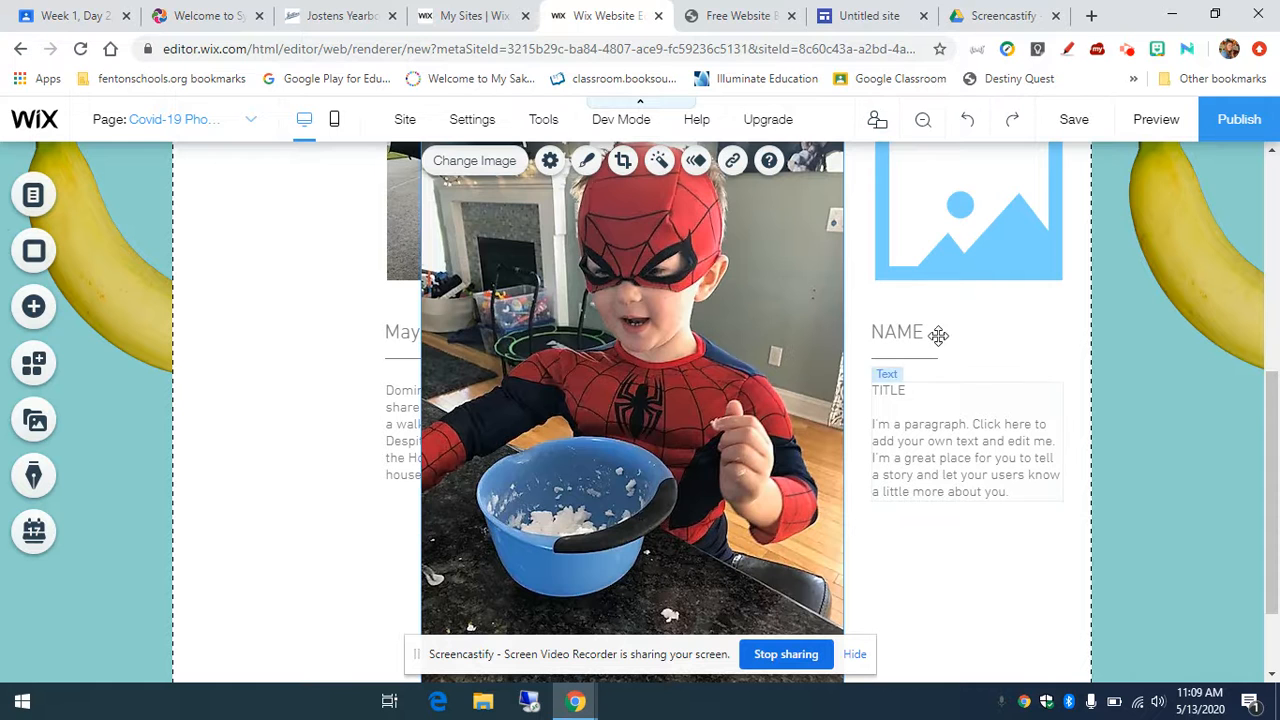
scroll(642, 398, "down", 1)
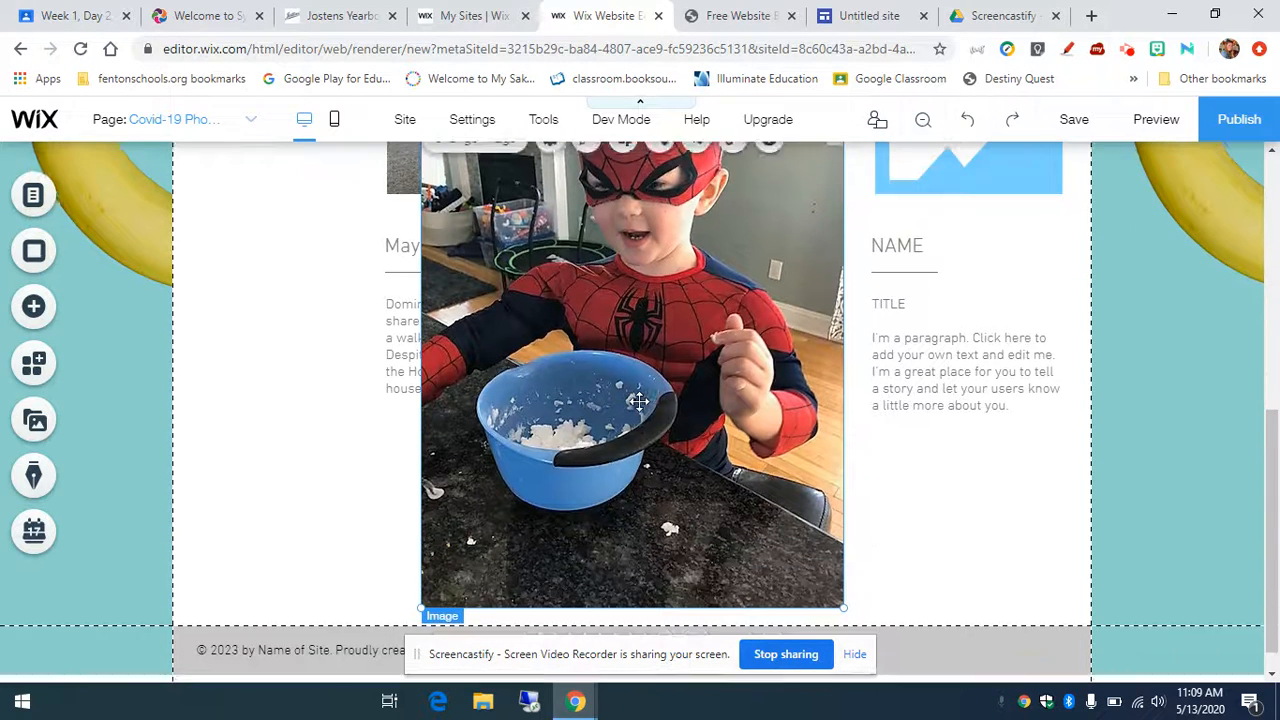
Step: Shrink the IMG_6461 photo by its corner and move it below the umbrella entry's caption
left_click_drag(845, 601, 569, 251)
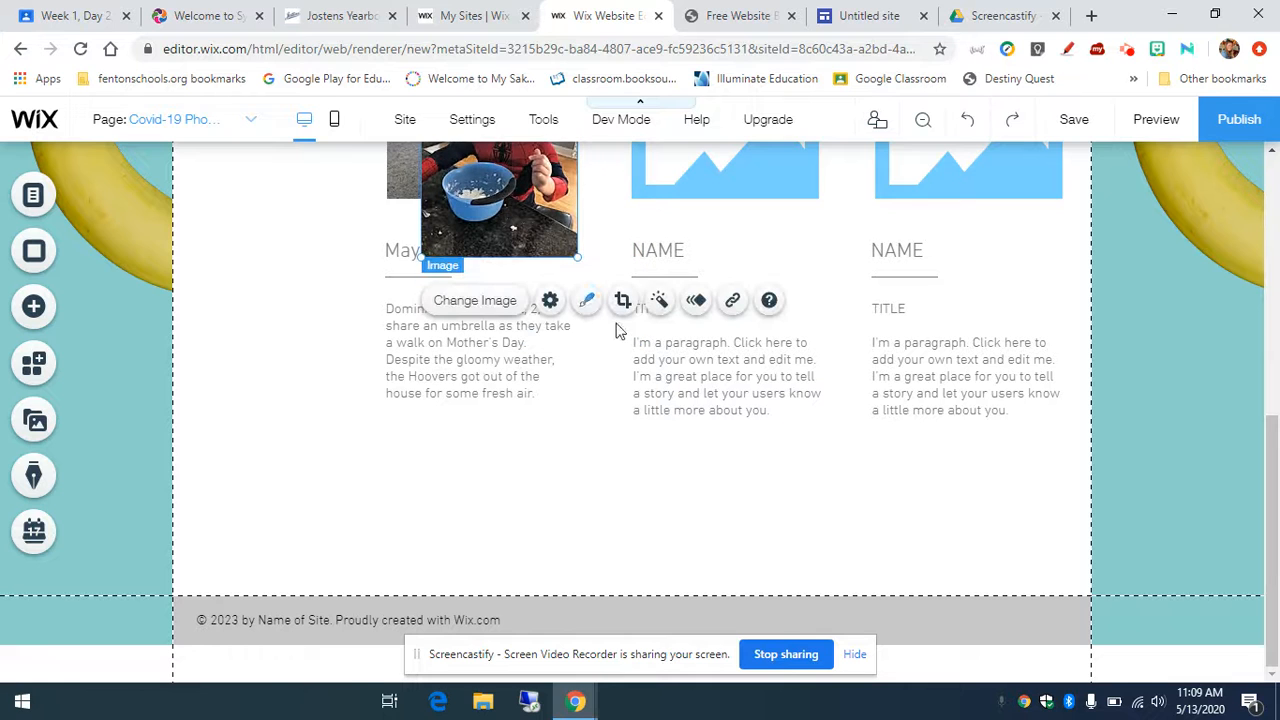
scroll(638, 407, "up", 1)
scroll(638, 407, "up", 2)
scroll(620, 406, "down", 1)
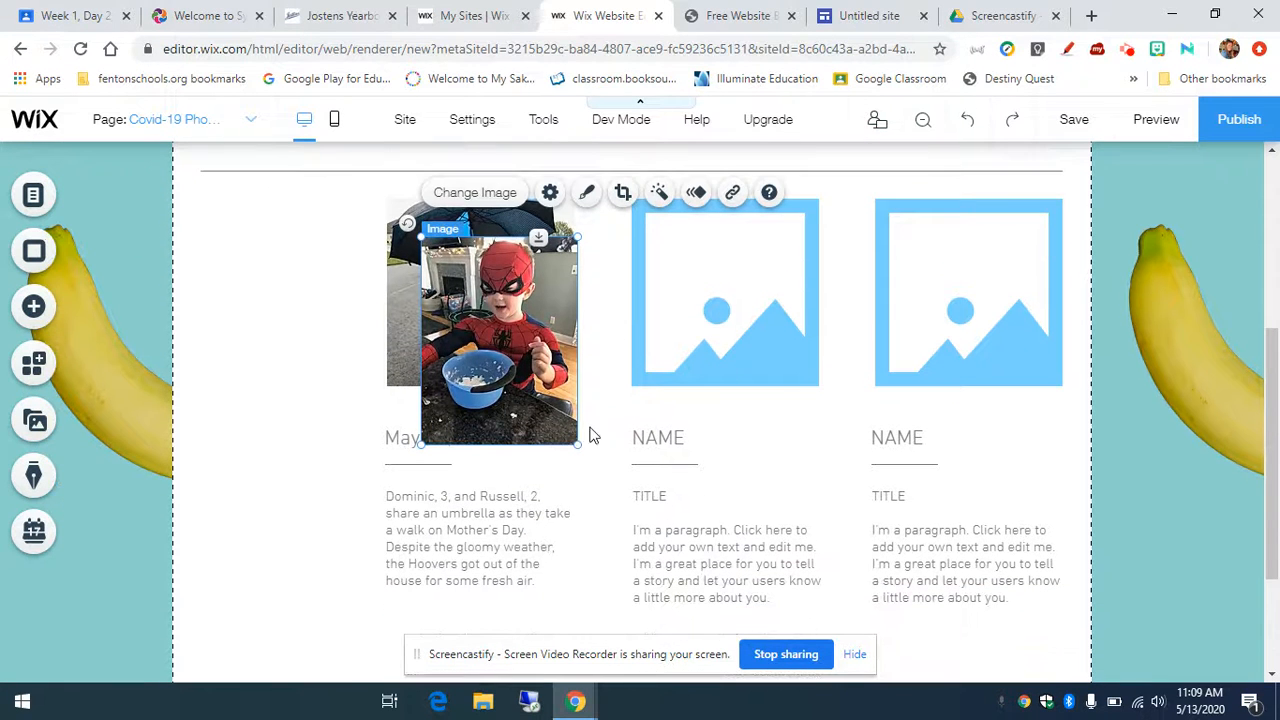
left_click_drag(581, 447, 564, 425)
scroll(503, 220, "down", 2)
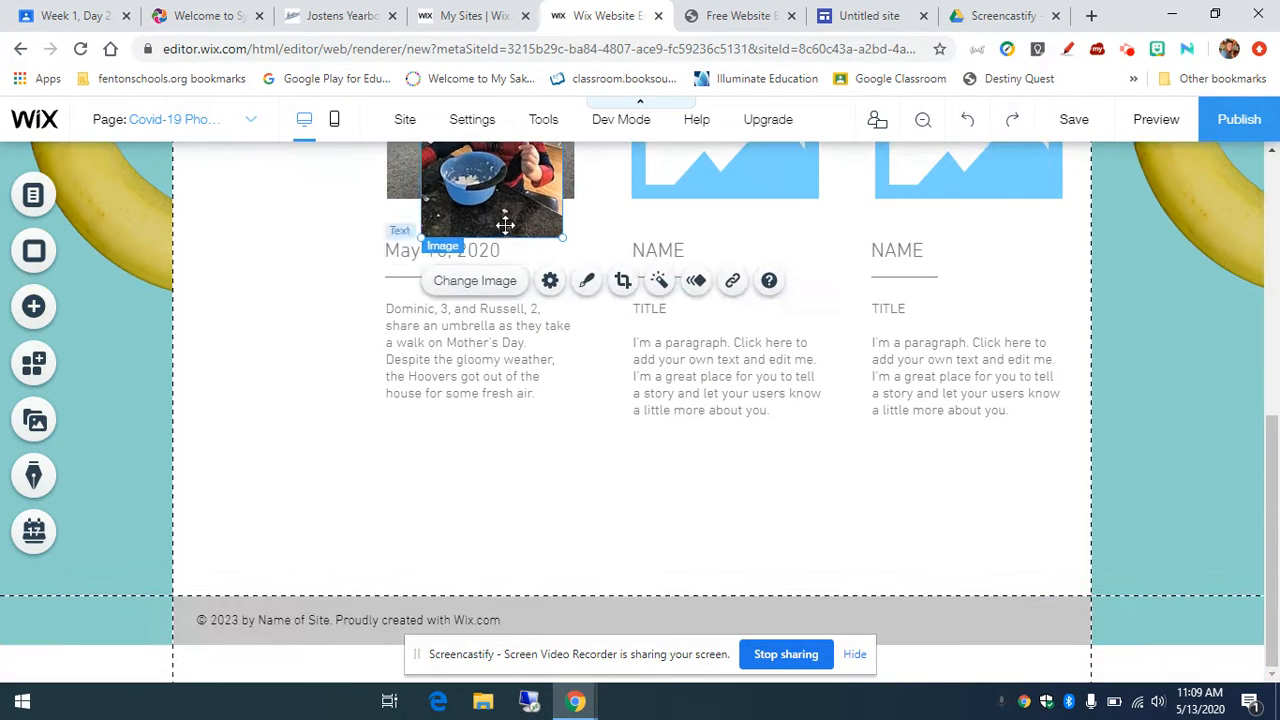
left_click_drag(506, 189, 465, 588)
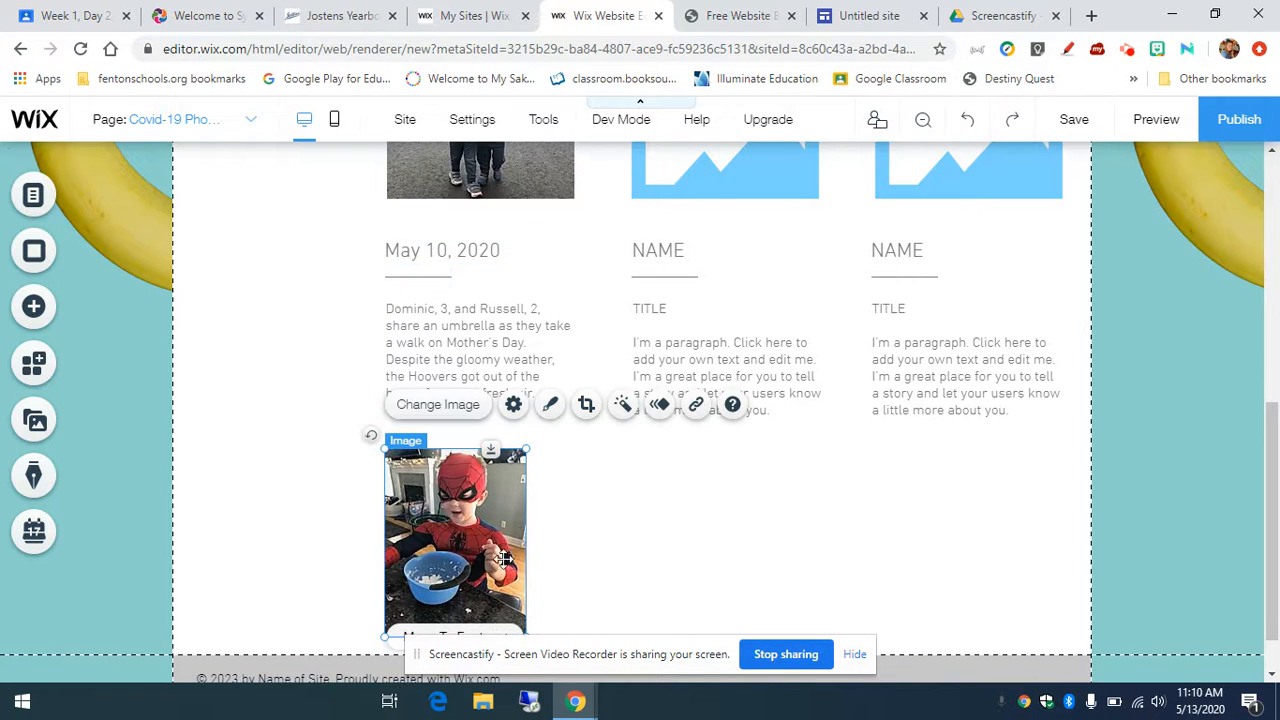
scroll(567, 538, "down", 1)
scroll(570, 527, "up", 2)
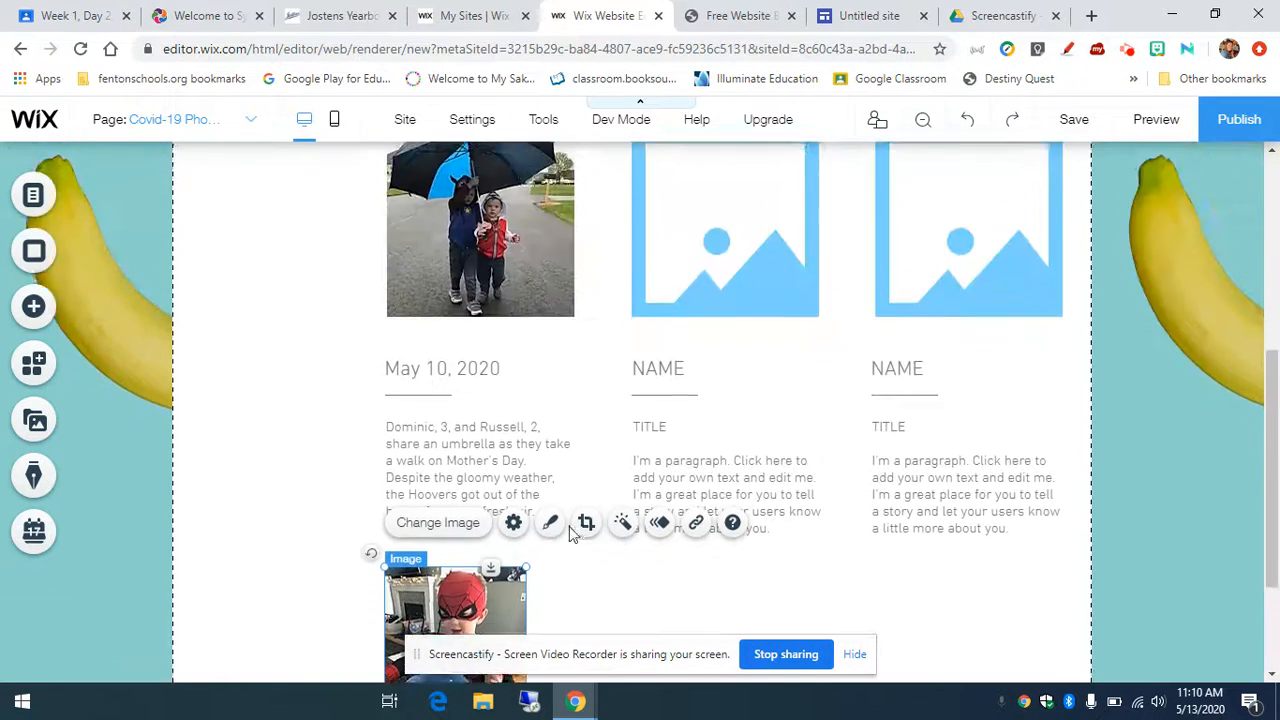
Step: Duplicate the May 10, 2020 date and place the copy under the Spider-Man photo
left_click(492, 381)
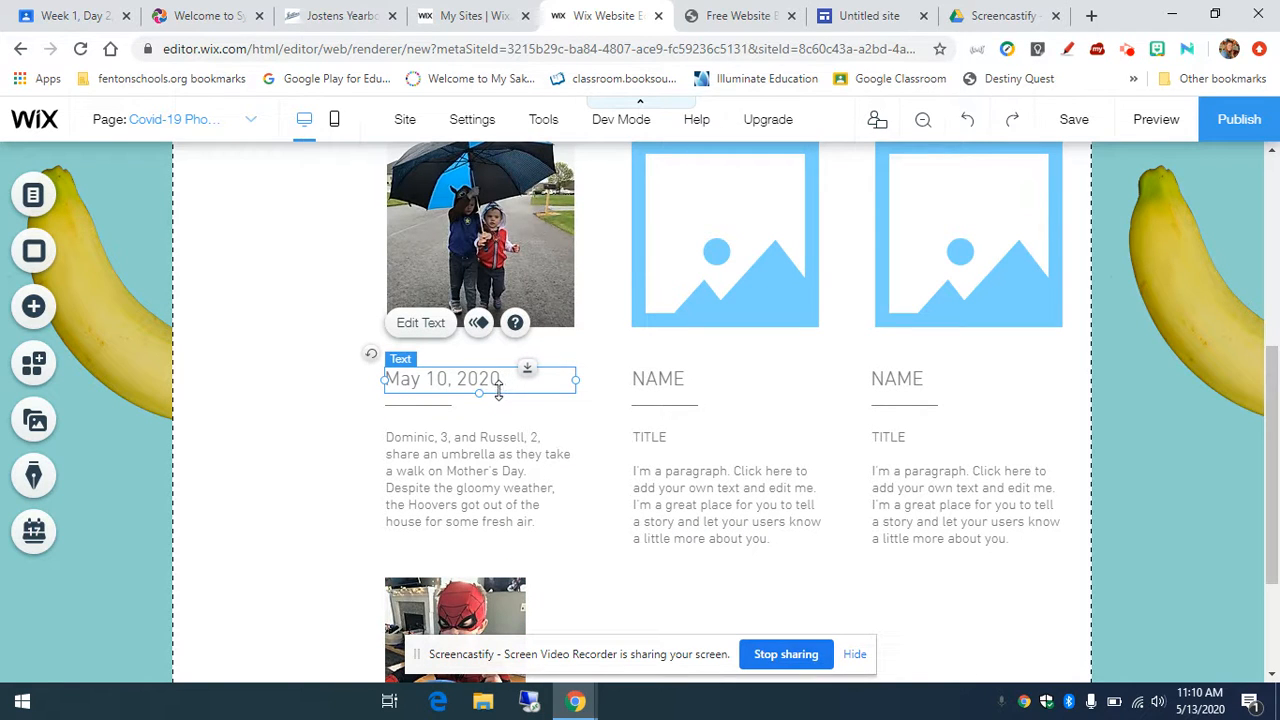
key("ctrl+c")
key("ctrl+v")
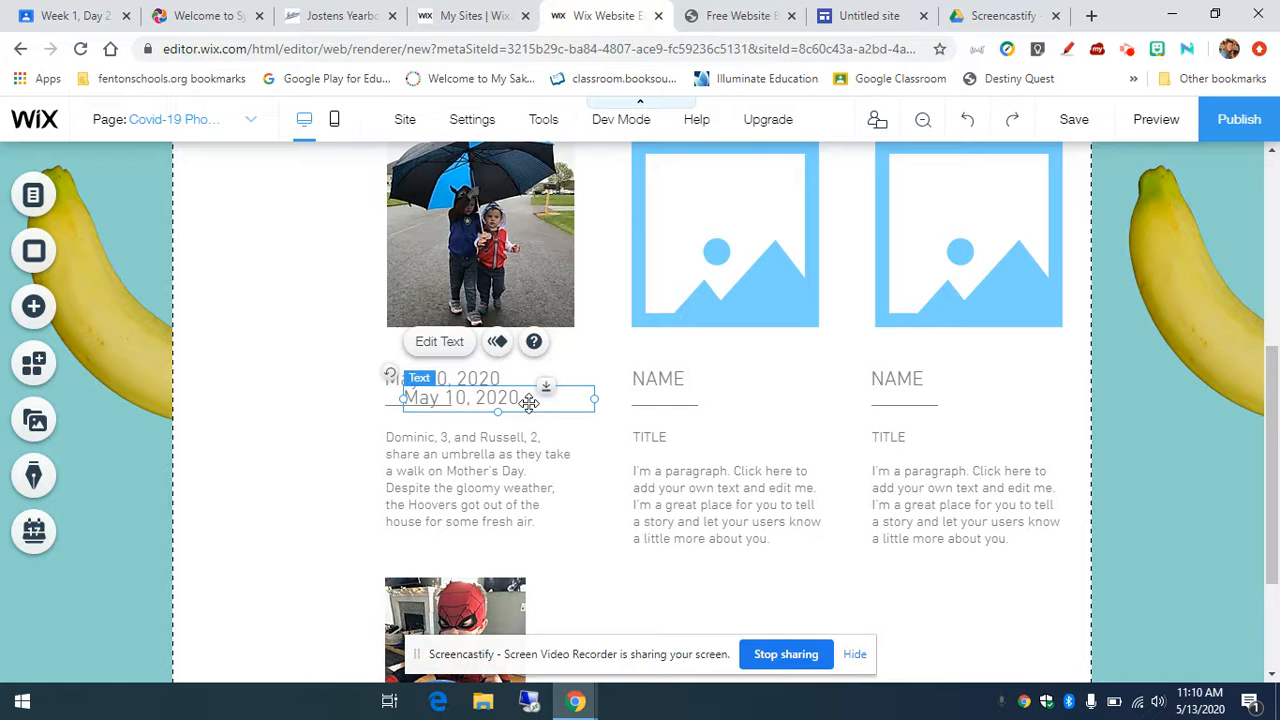
left_click_drag(537, 444, 505, 600)
Step: Edit the copied date so it reads May 12, 2020
left_click(446, 595)
double_click(438, 590)
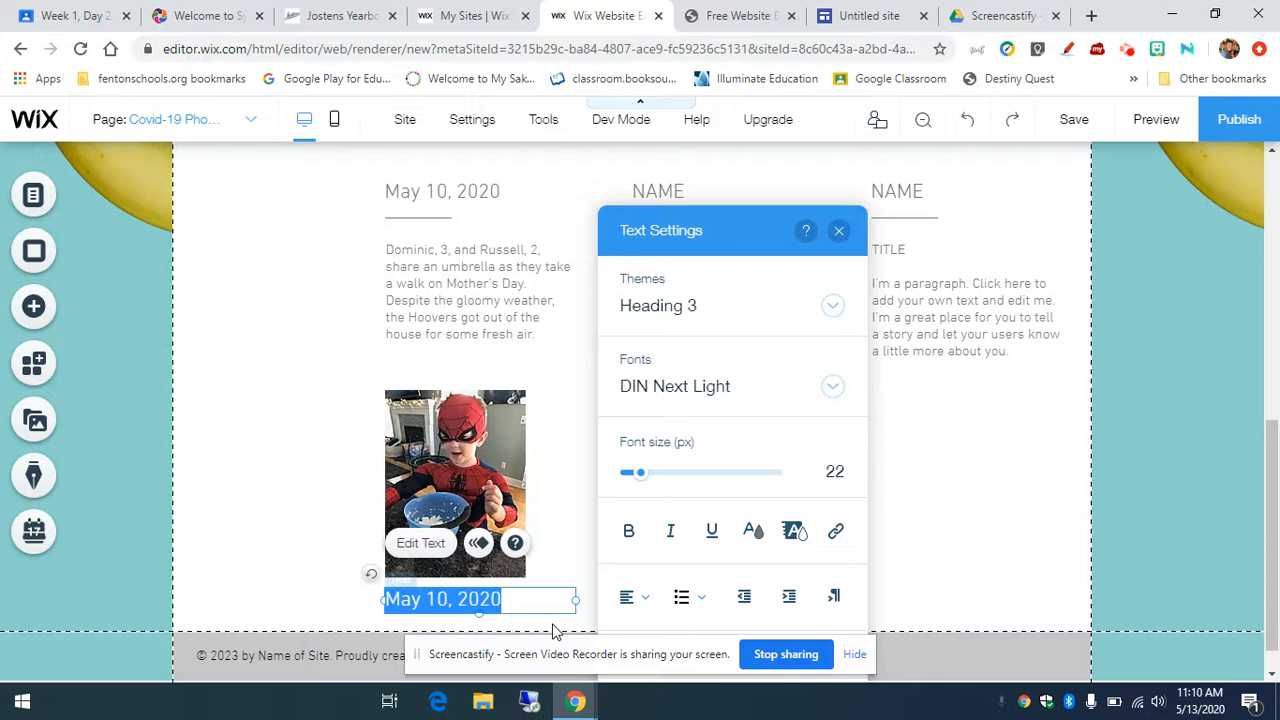
left_click(450, 594)
key("BackSpace")
type("2")
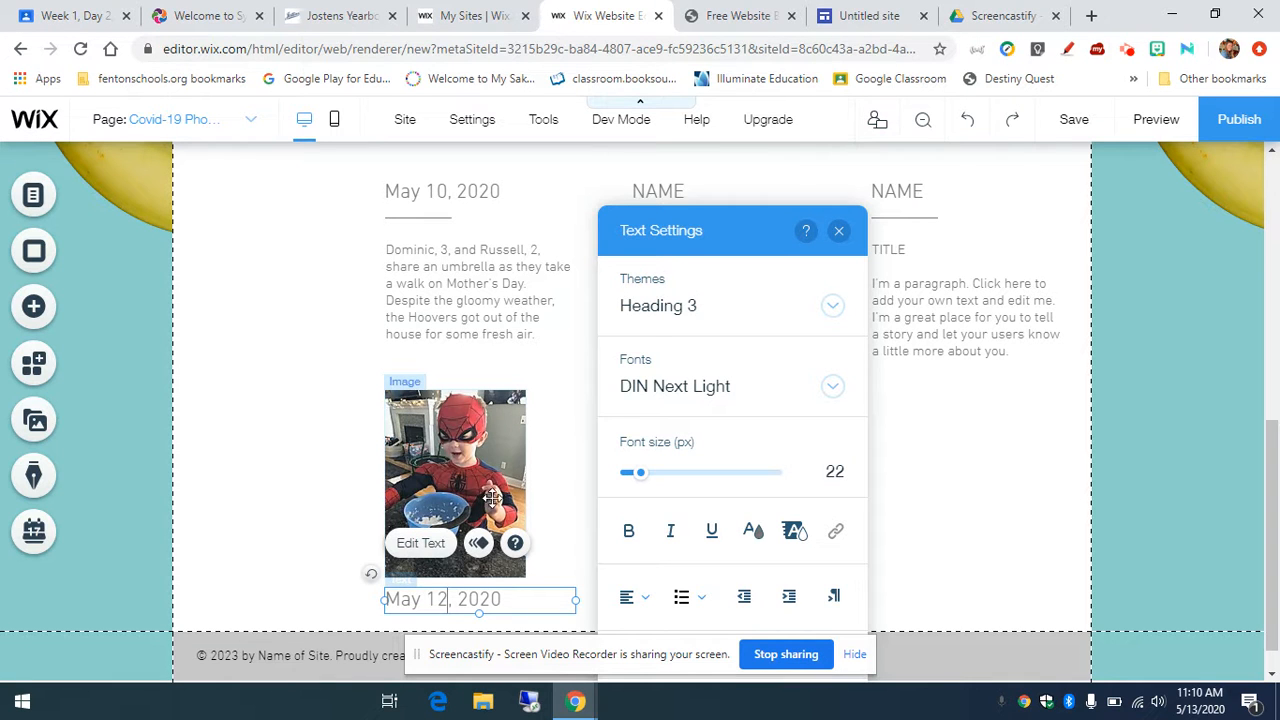
left_click(839, 231)
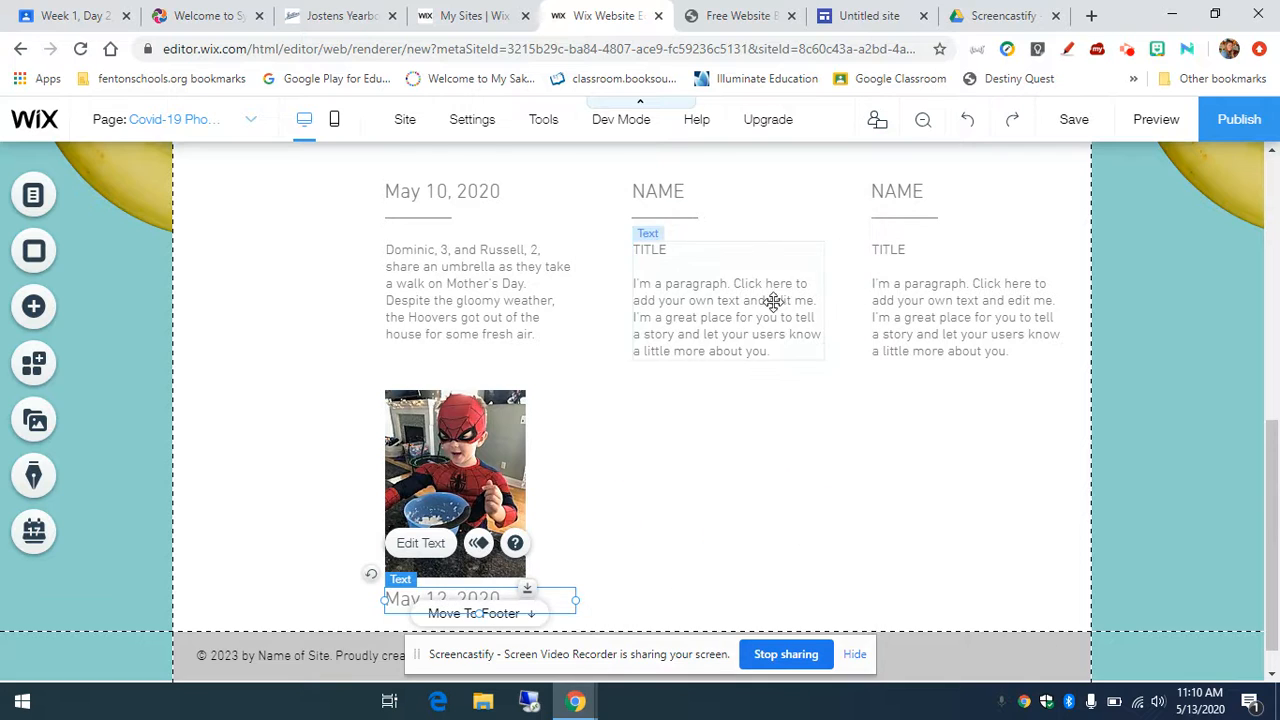
scroll(770, 300, "down", 1)
Step: Copy the umbrella caption and place the copy under the May 12 date
left_click(515, 265)
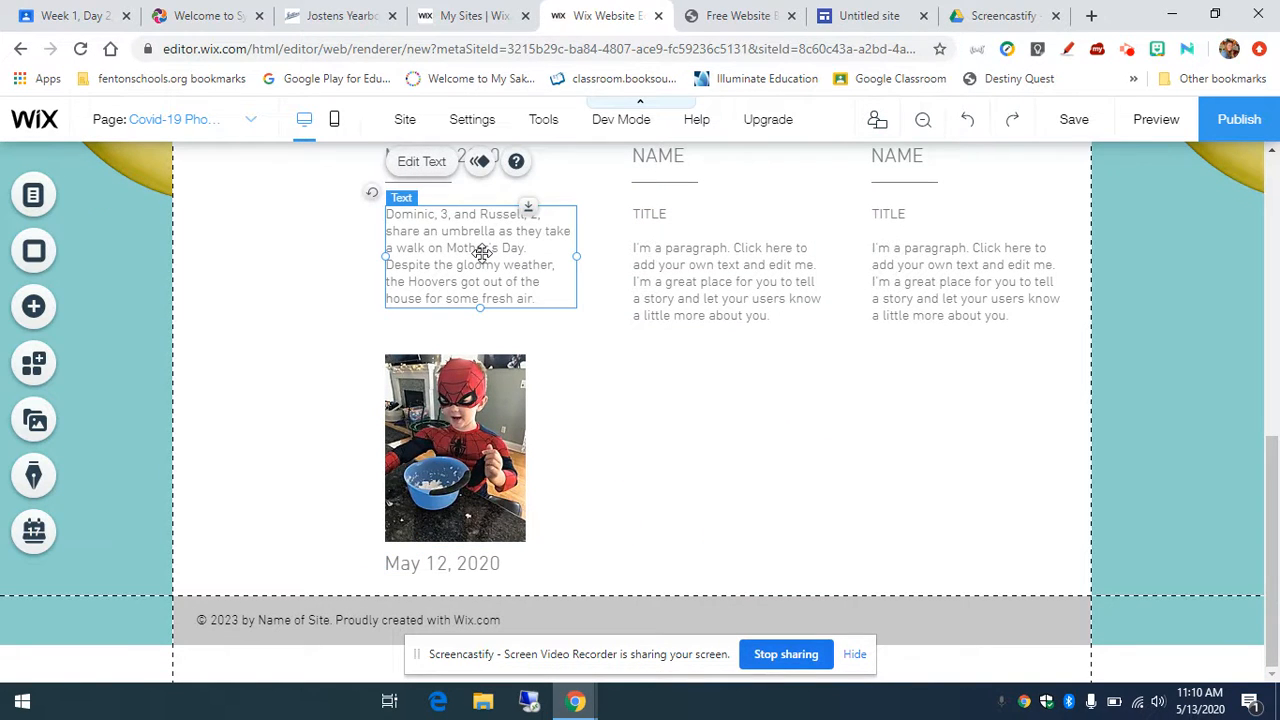
left_click_drag(482, 257, 545, 284)
left_click_drag(591, 531, 520, 648)
scroll(585, 512, "down", 1)
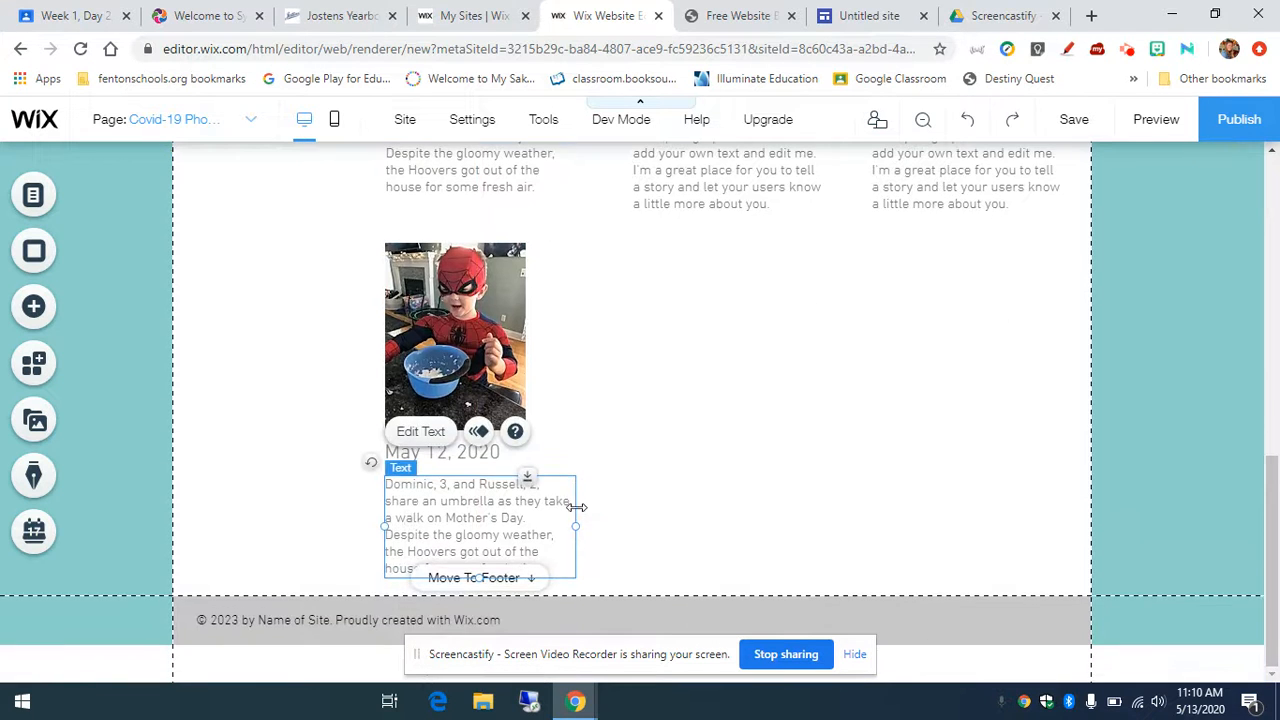
Step: Rewrite the copied caption about dressing as Batman, a class Zoom meeting and making snow
double_click(553, 565)
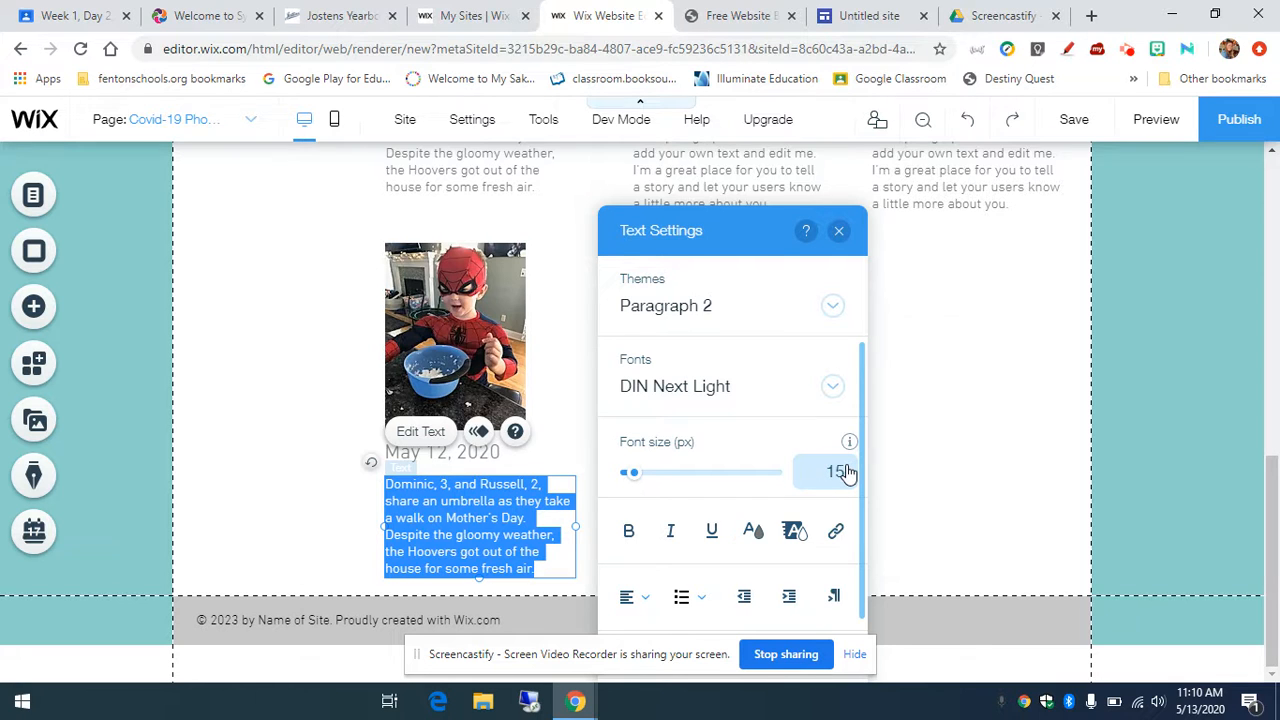
key("BackSpace")
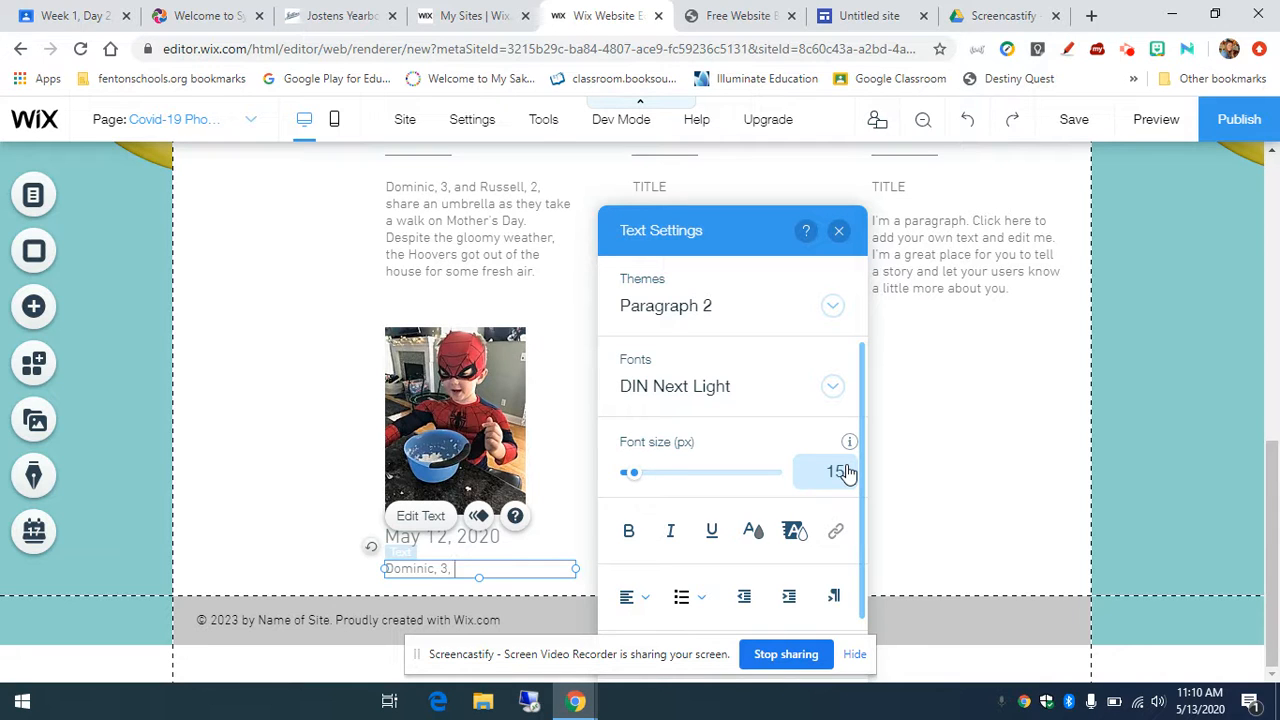
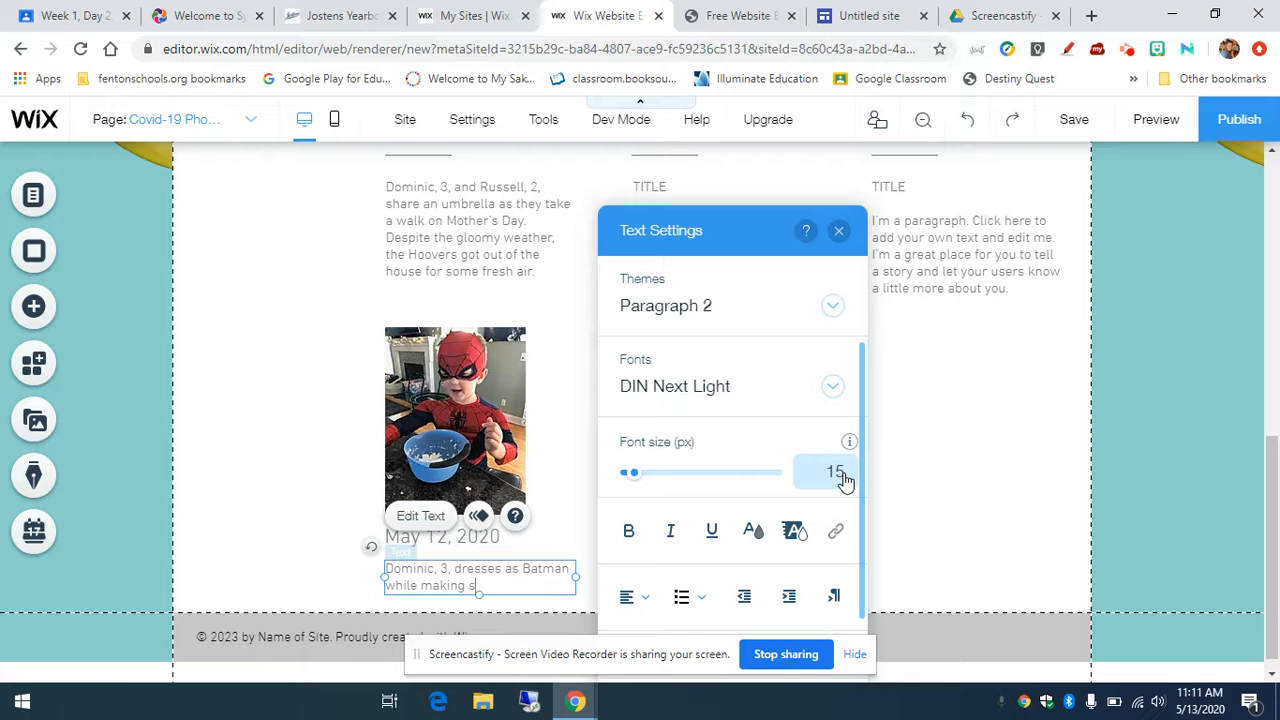
key("BackSpace")
key("BackSpace")
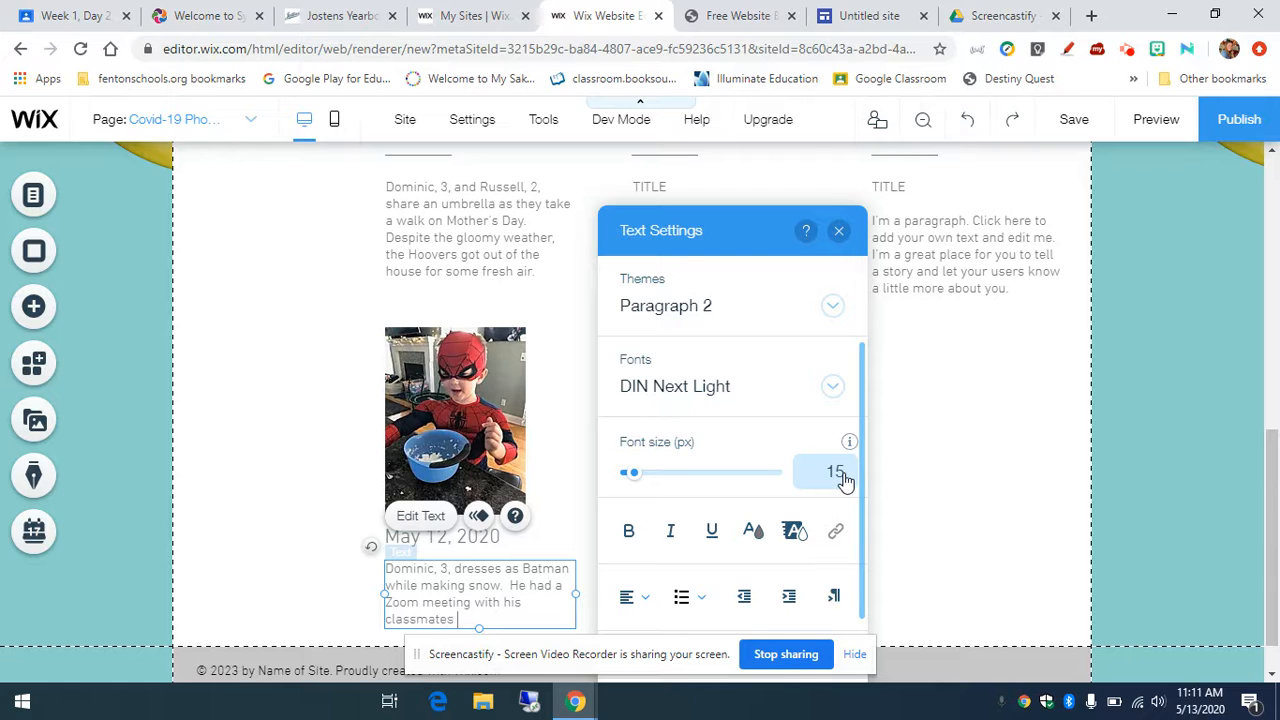
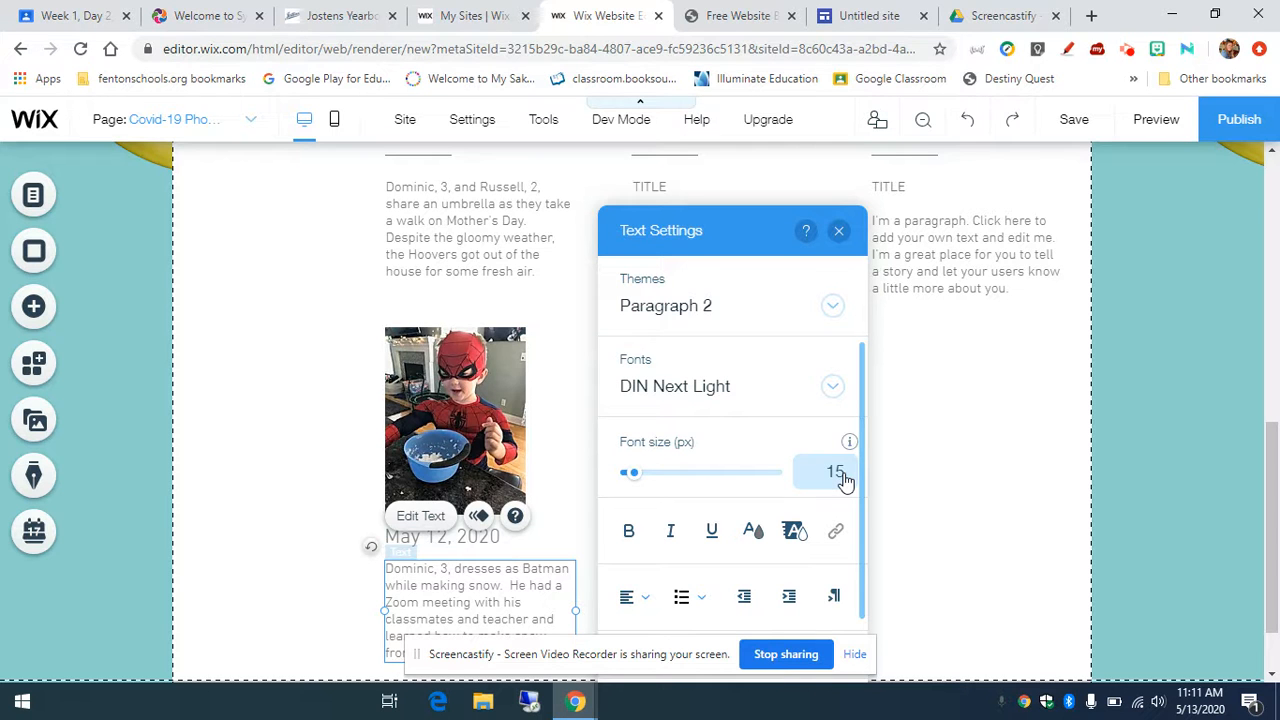
left_click(839, 230)
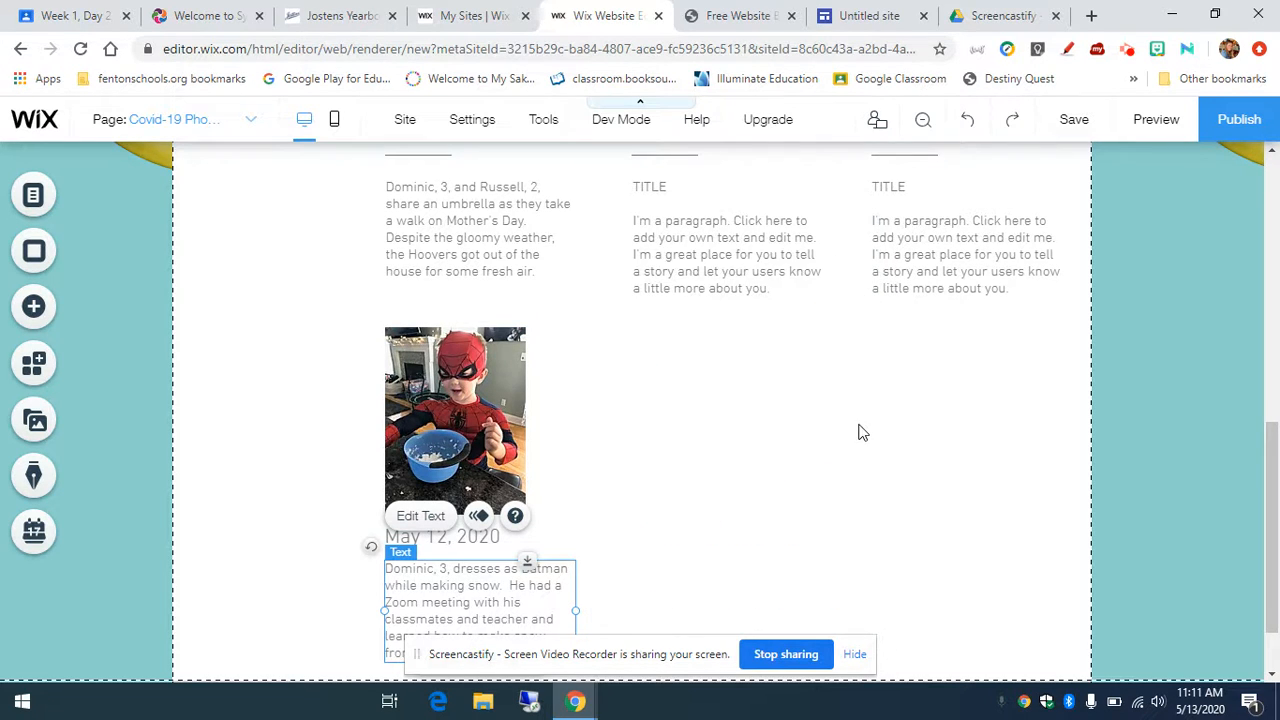
scroll(862, 432, "down", 1)
left_click(700, 437)
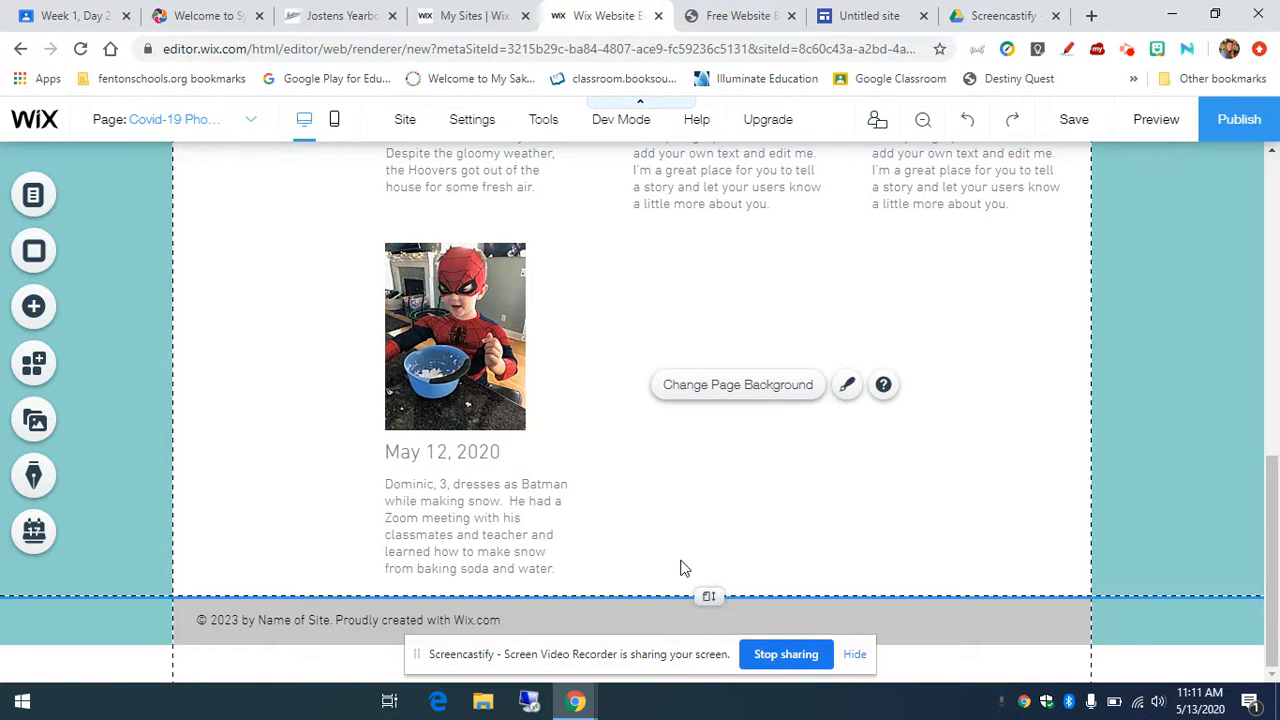
scroll(655, 550, "up", 5)
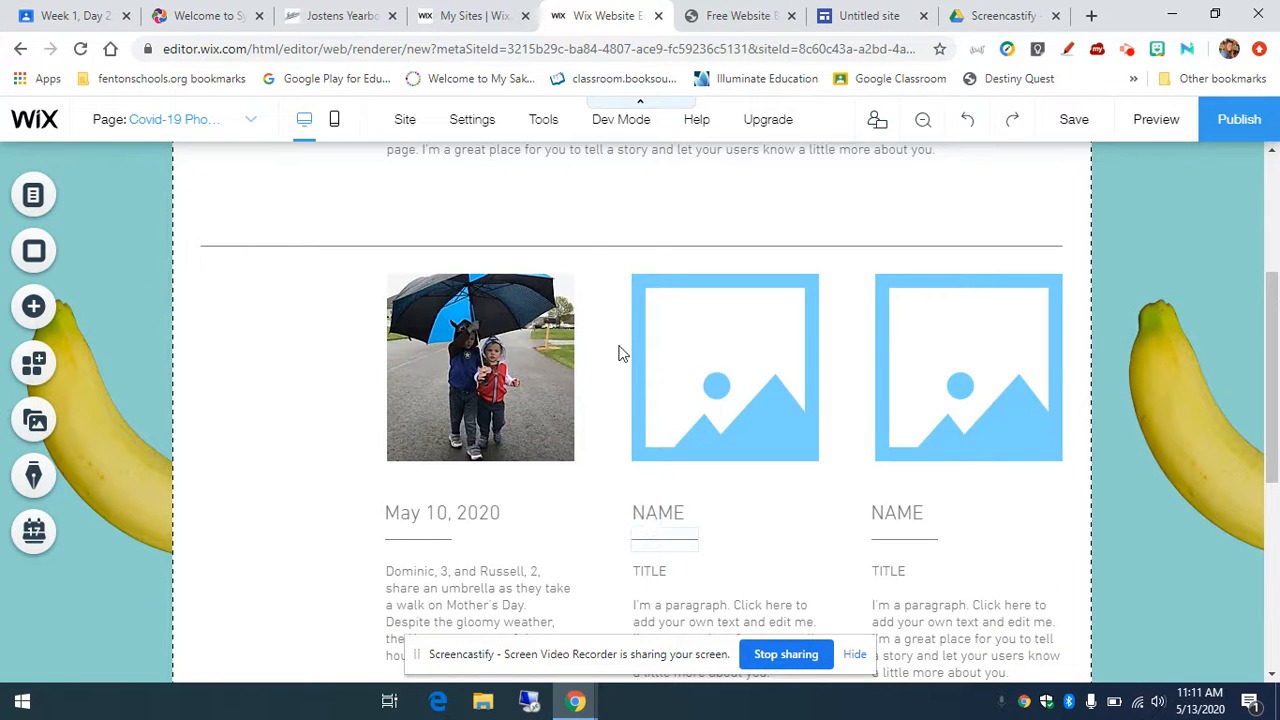
scroll(620, 355, "up", 5)
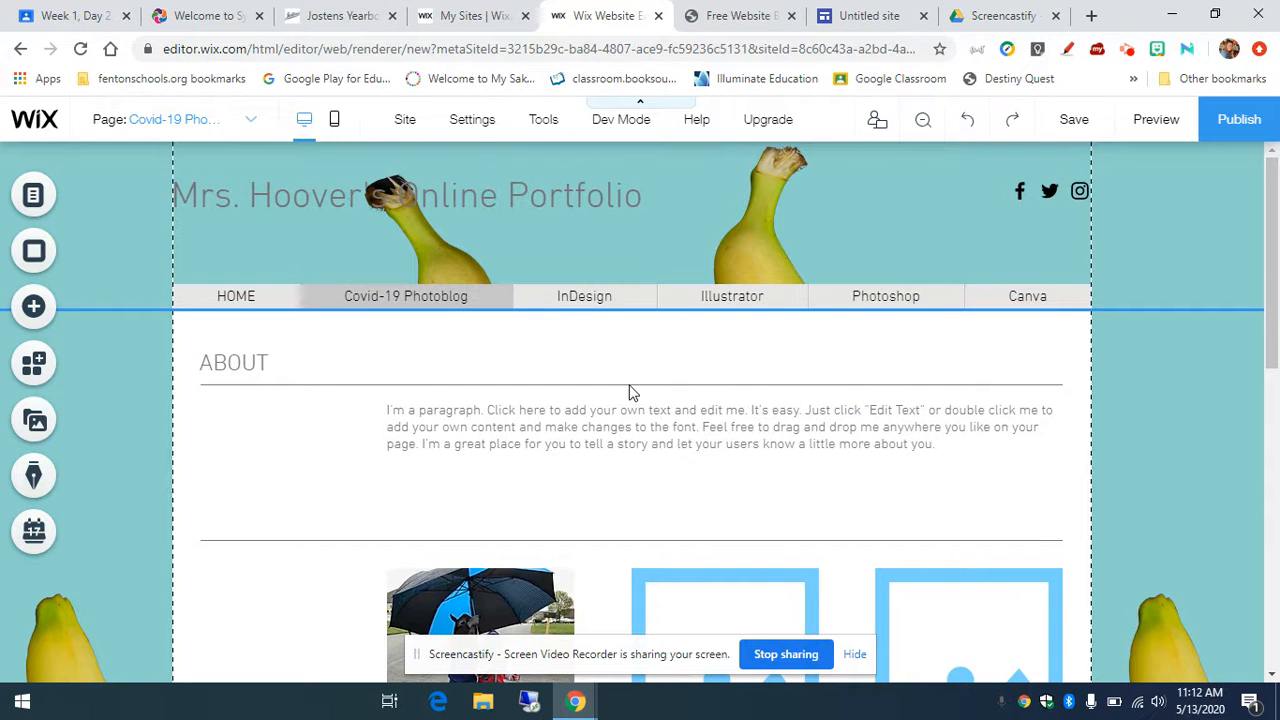
scroll(629, 383, "down", 6)
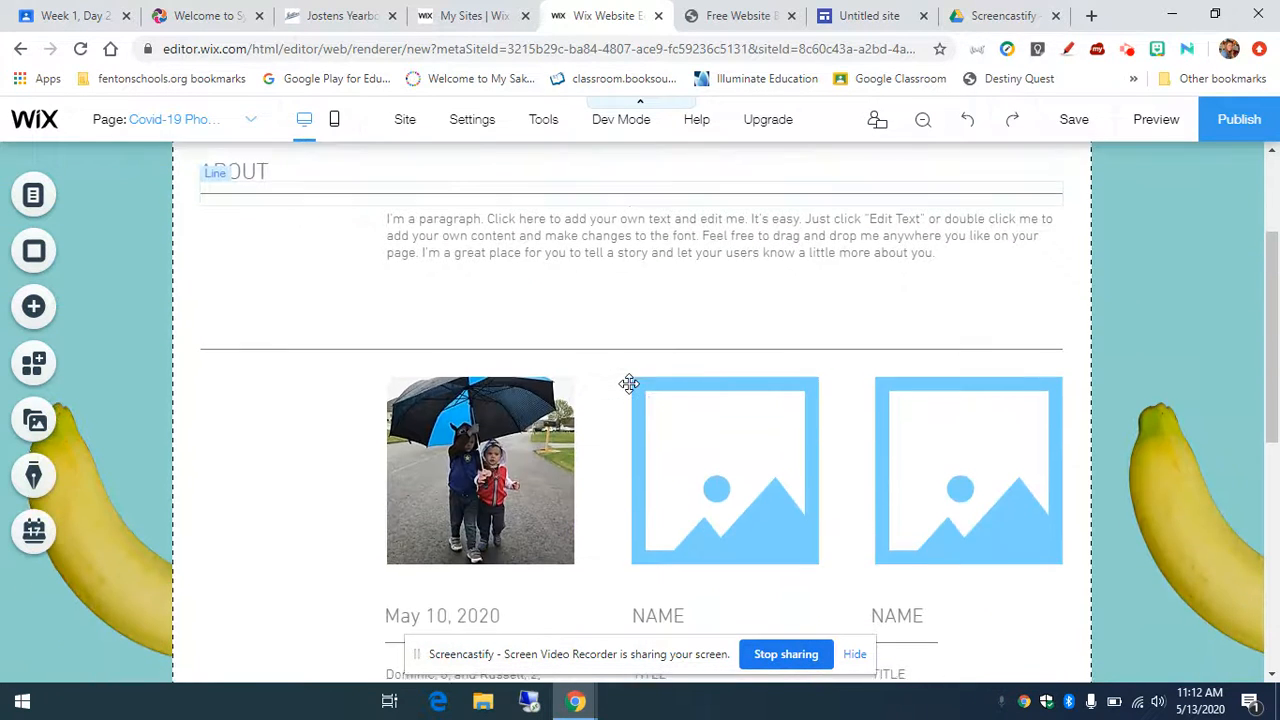
scroll(629, 383, "up", 6)
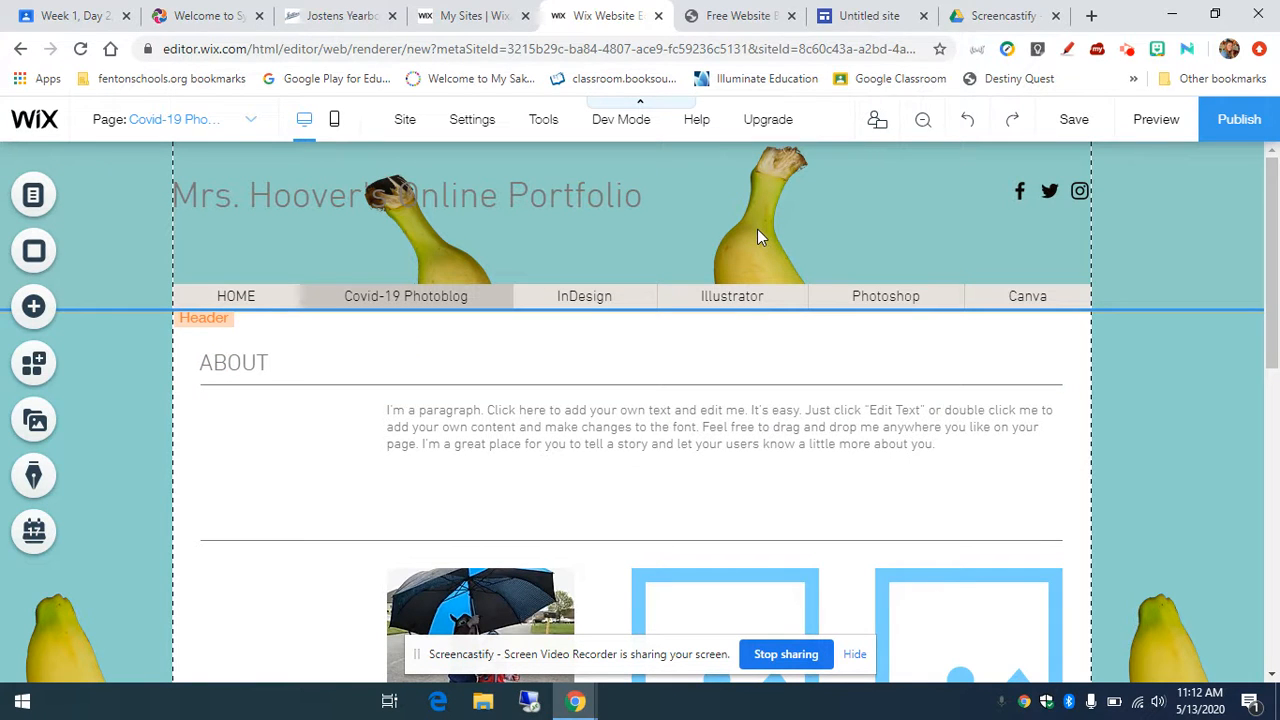
Step: Try the Triangles pattern as the page background
left_click(1167, 452)
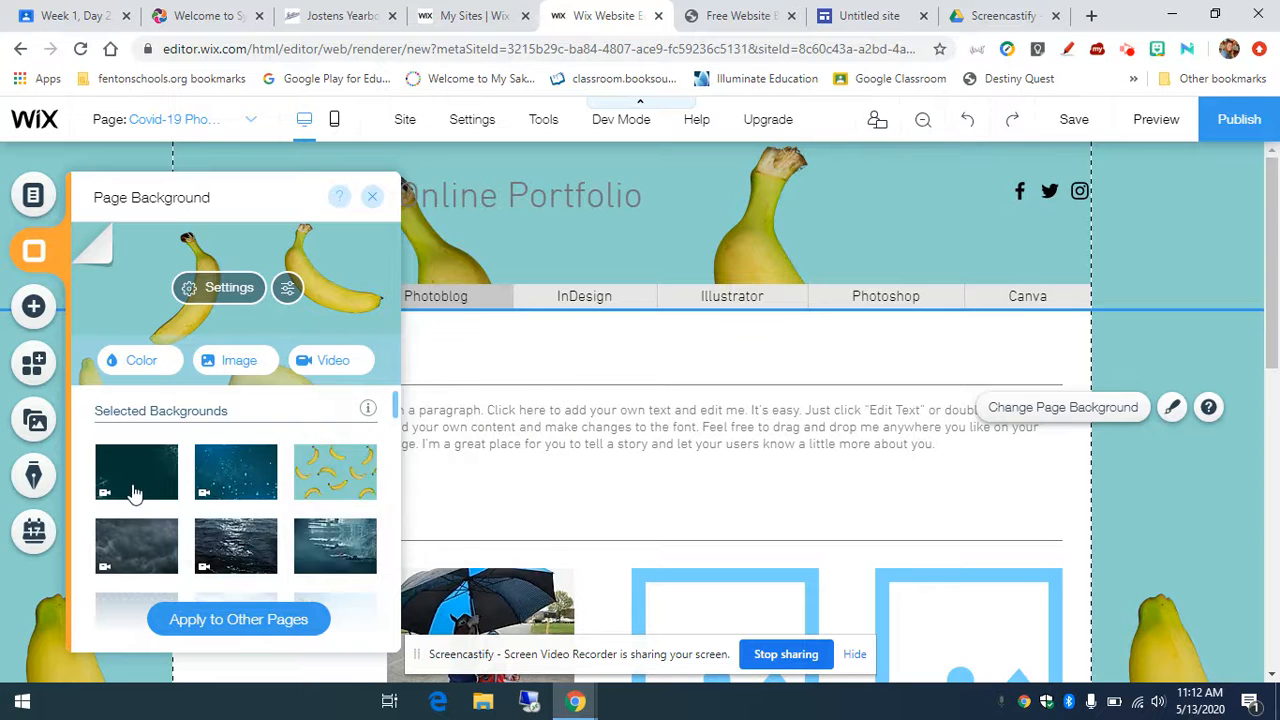
scroll(178, 540, "down", 1)
scroll(180, 540, "down", 2)
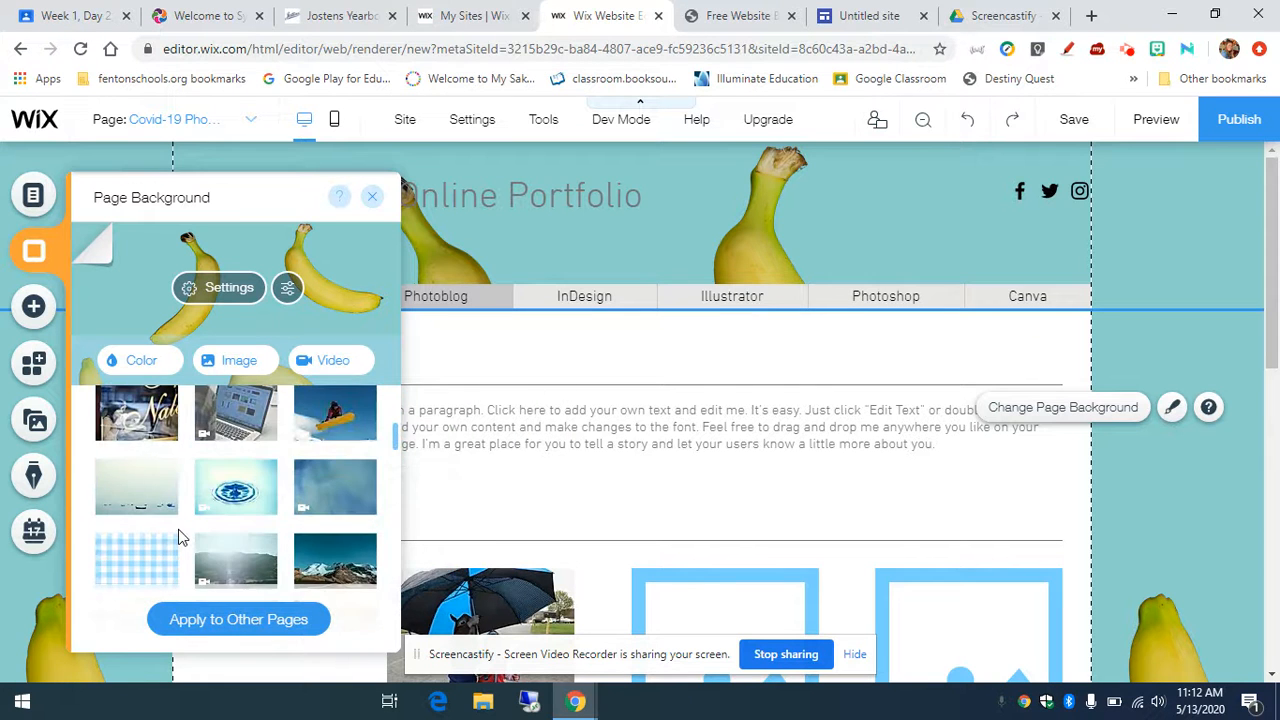
scroll(180, 540, "down", 5)
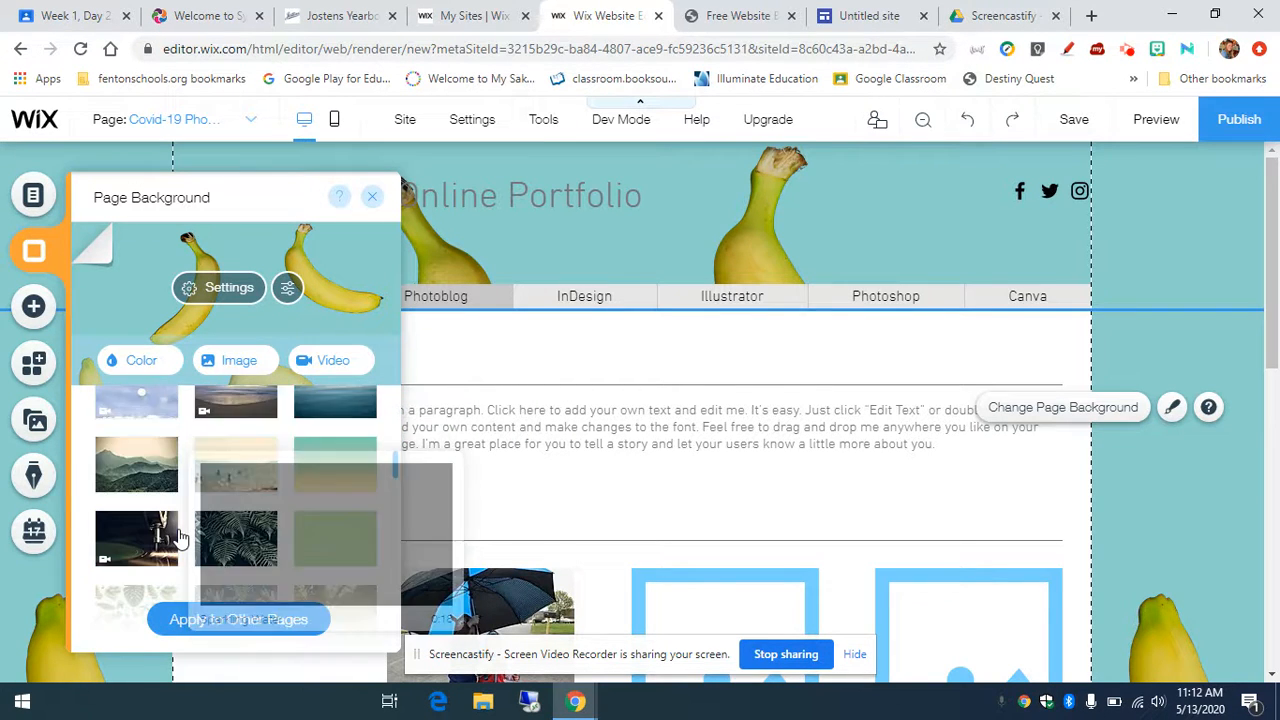
scroll(180, 540, "down", 5)
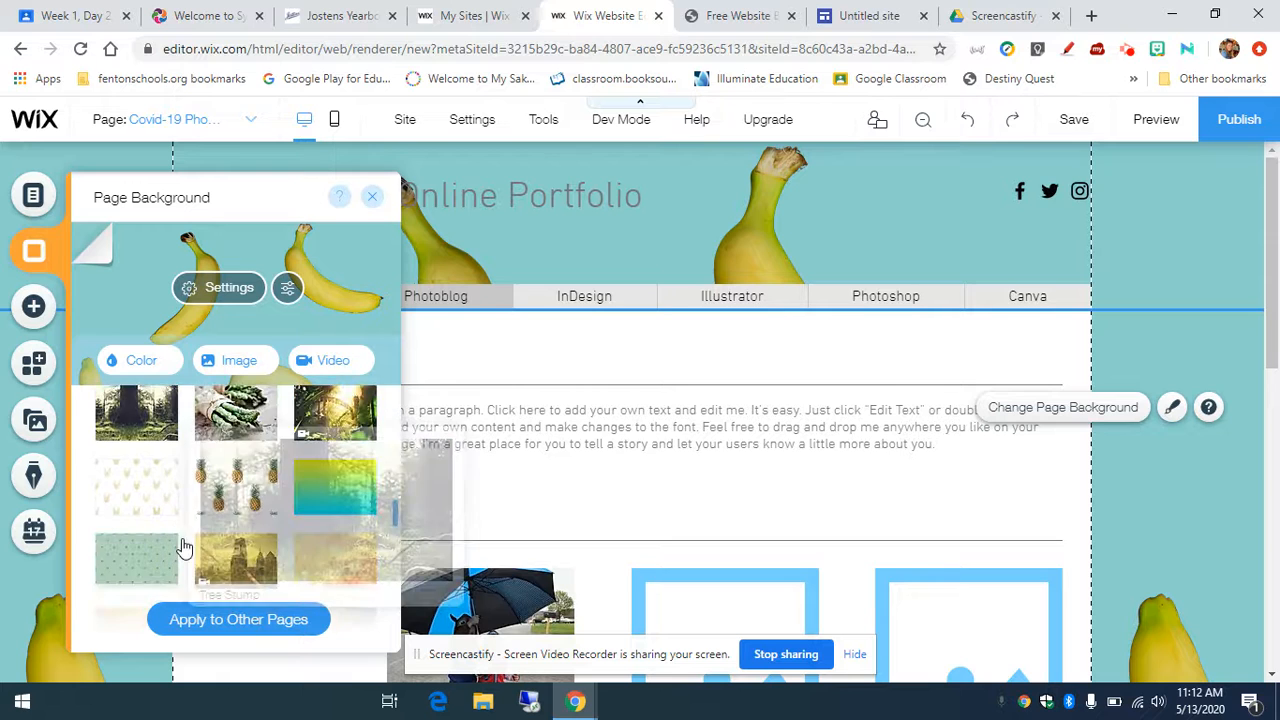
scroll(184, 541, "down", 5)
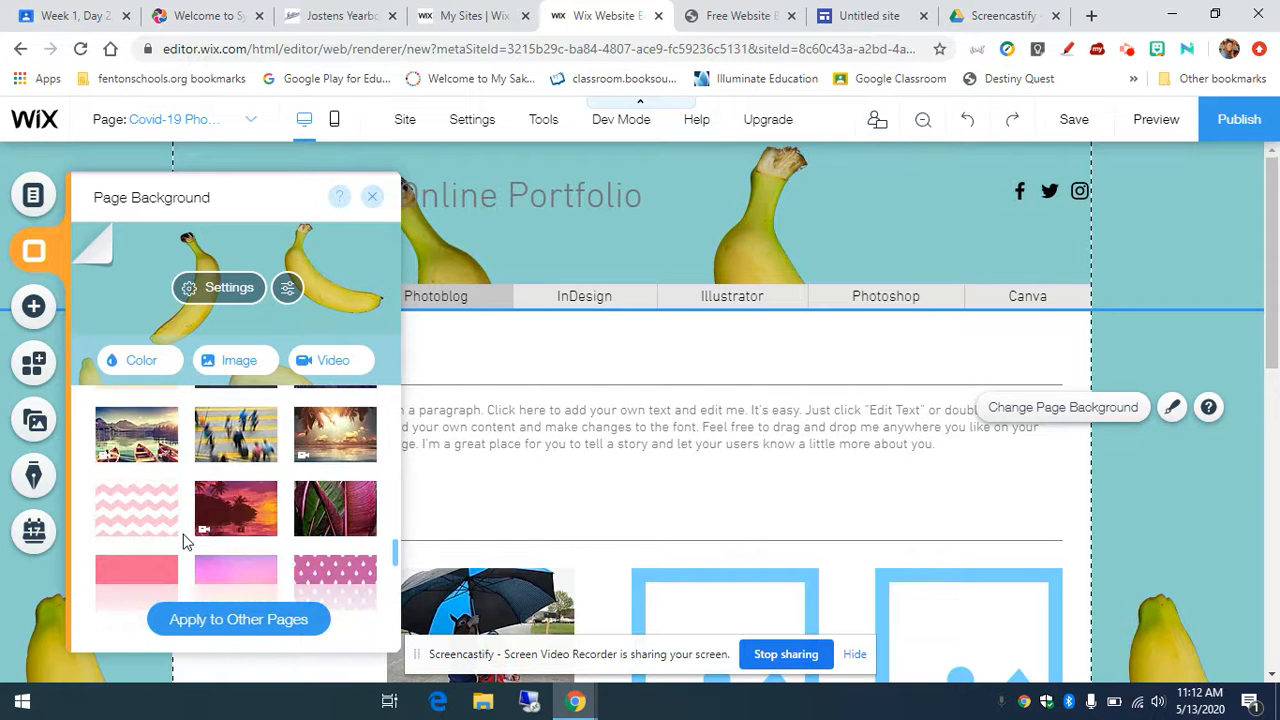
scroll(184, 541, "down", 5)
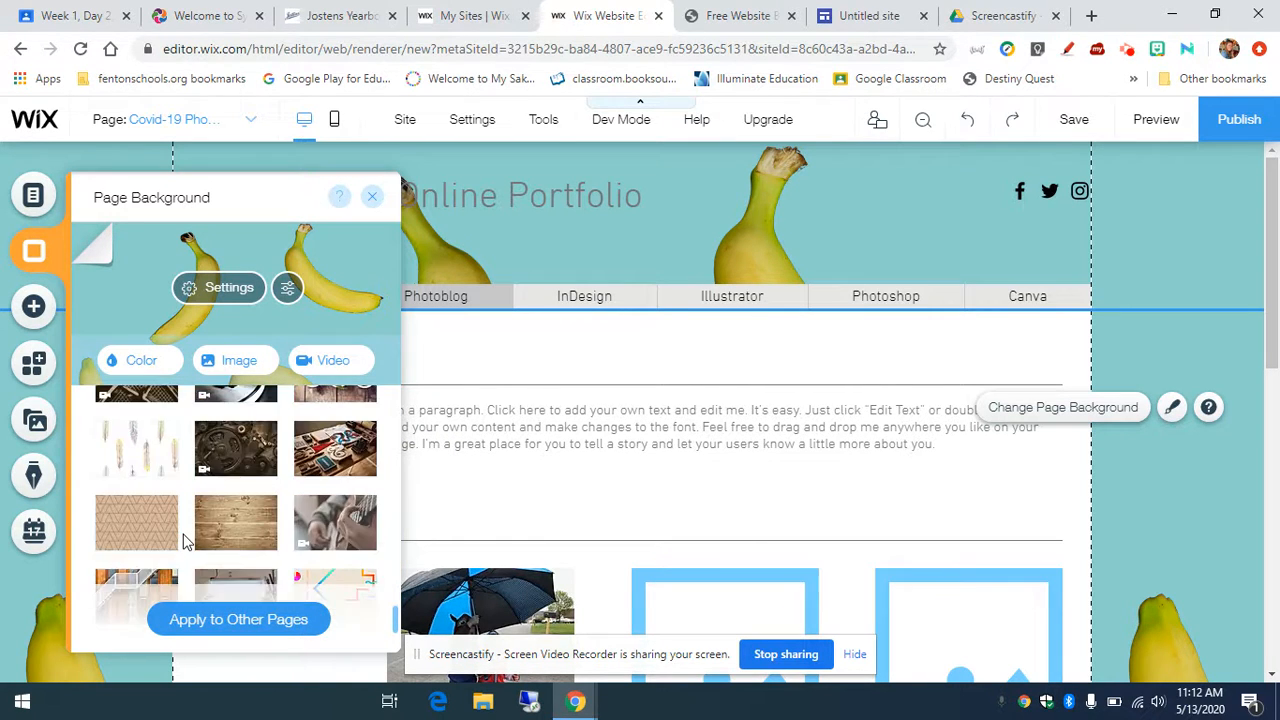
scroll(184, 541, "up", 15)
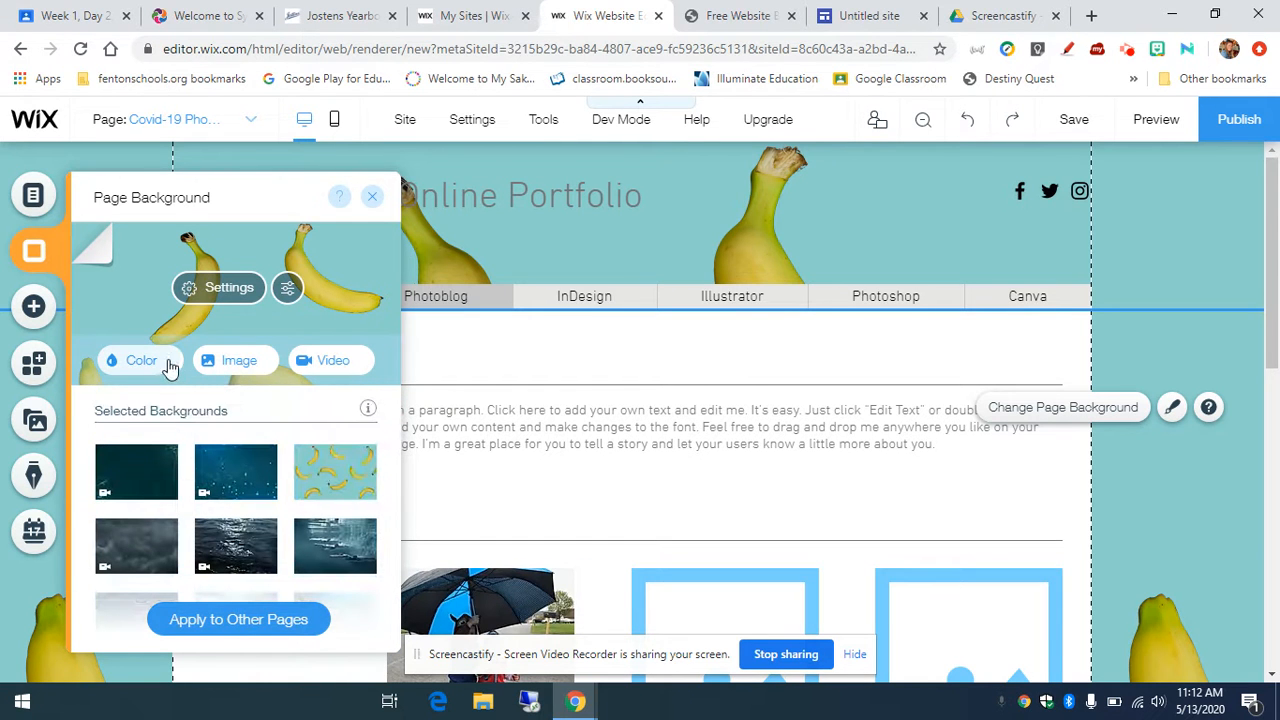
scroll(262, 462, "down", 1)
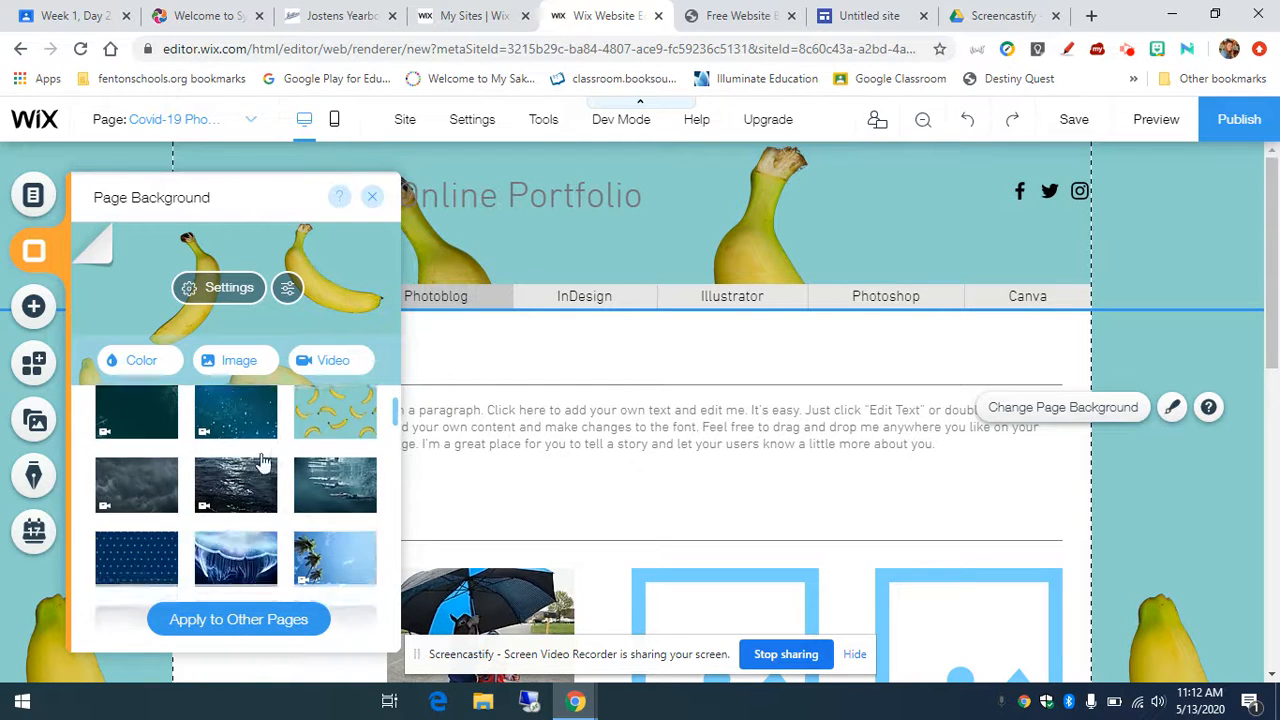
scroll(258, 462, "down", 3)
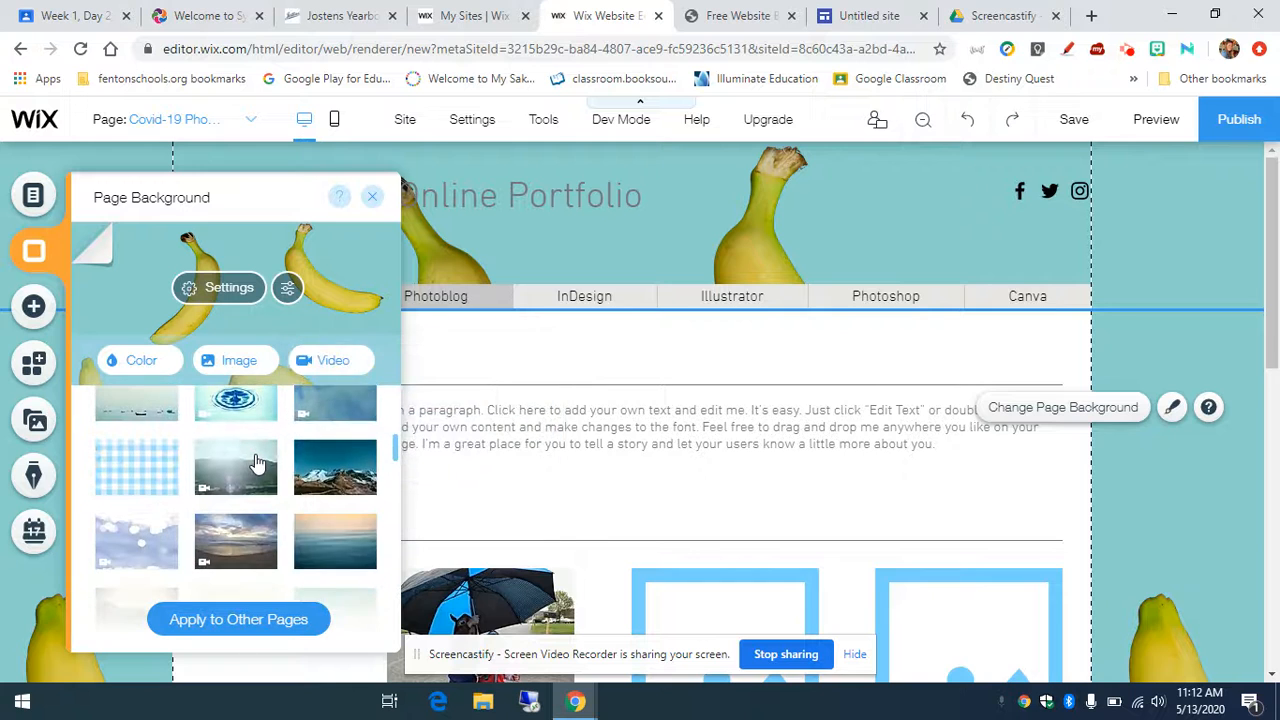
scroll(255, 462, "down", 5)
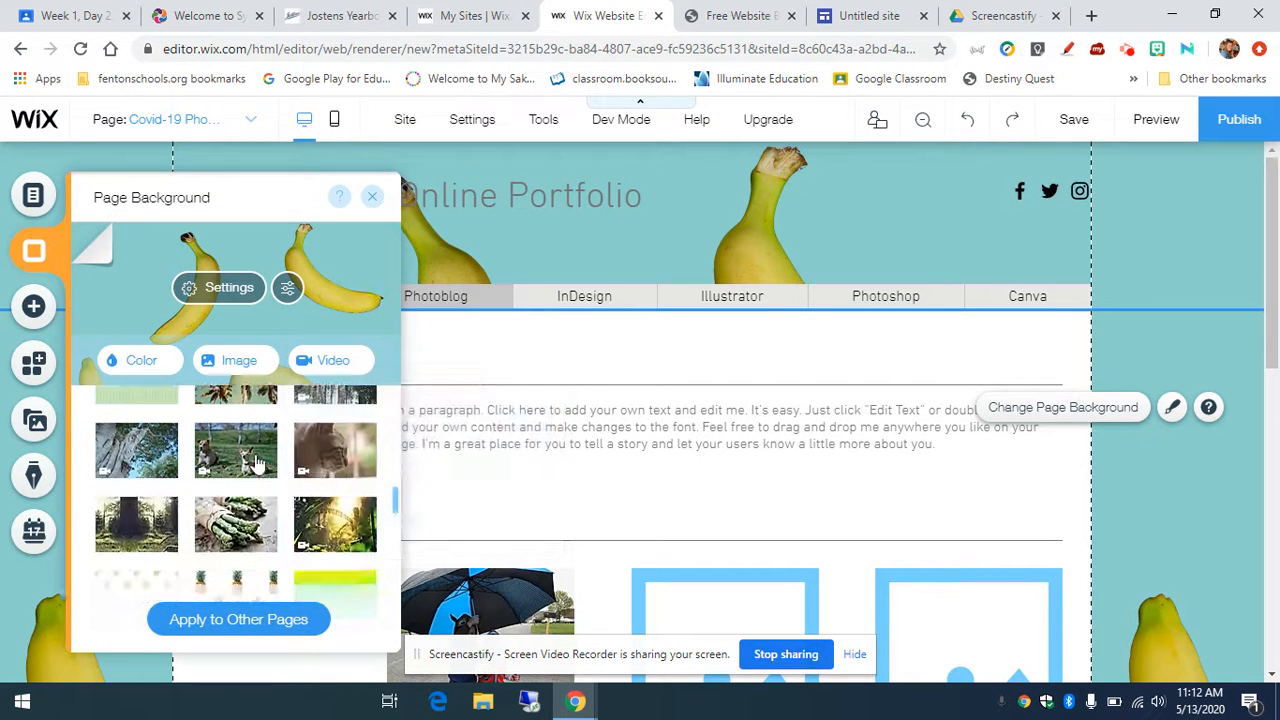
scroll(157, 482, "down", 2)
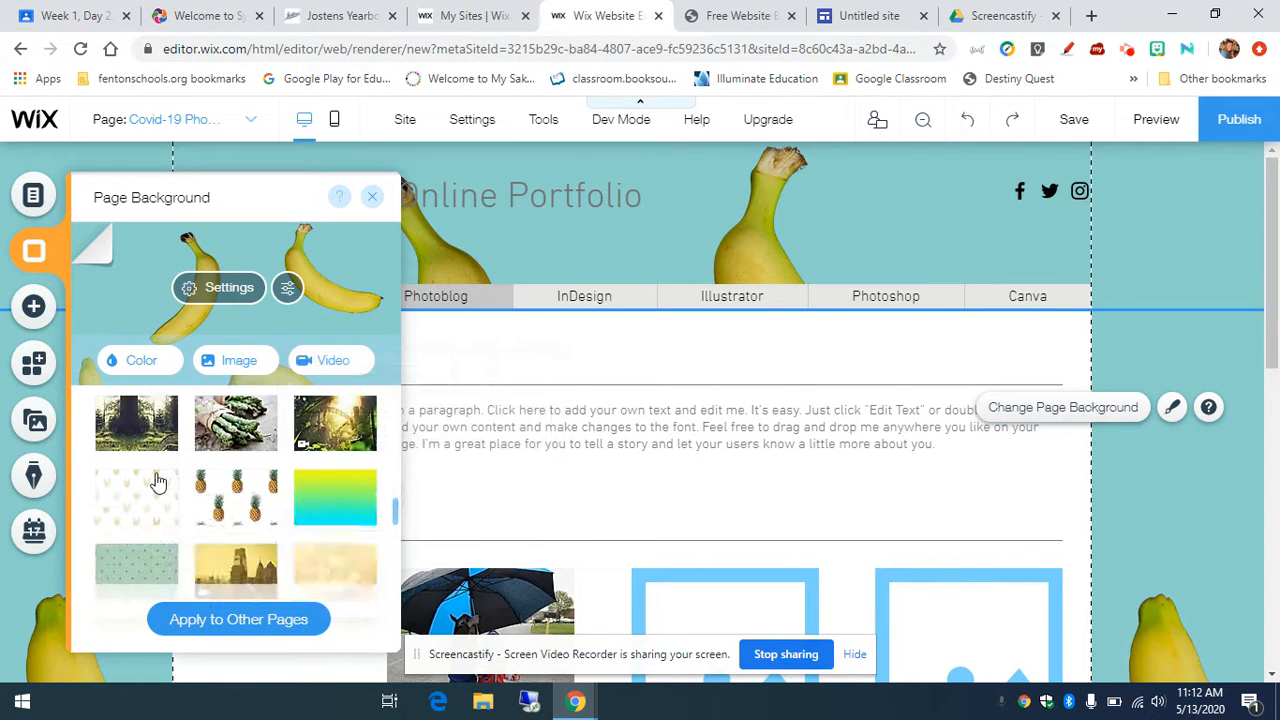
scroll(157, 482, "down", 3)
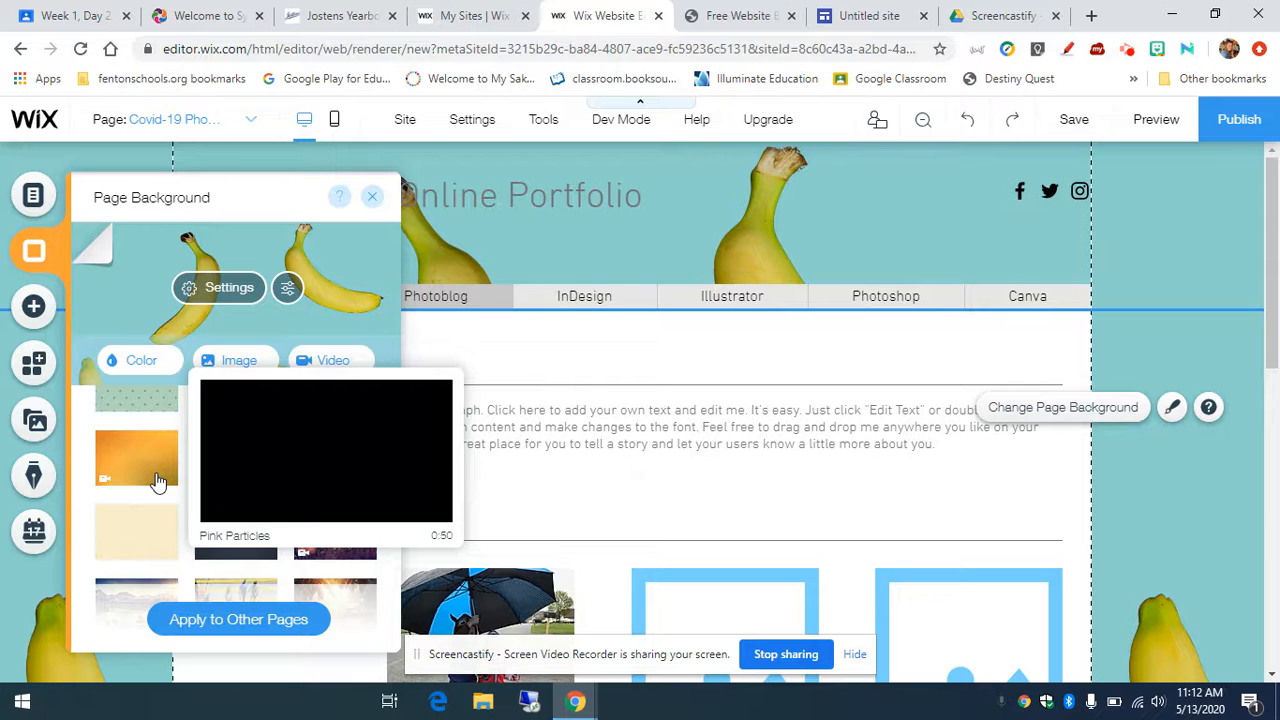
scroll(157, 482, "down", 6)
scroll(157, 487, "down", 8)
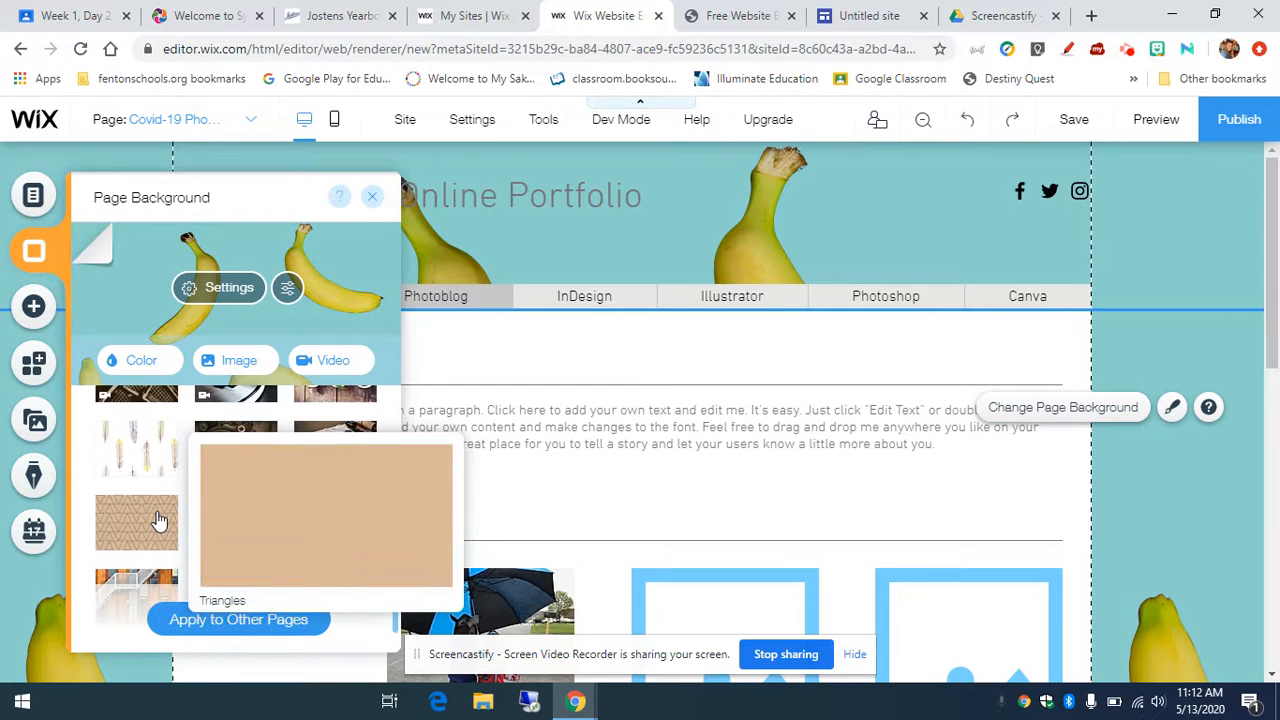
left_click(158, 519)
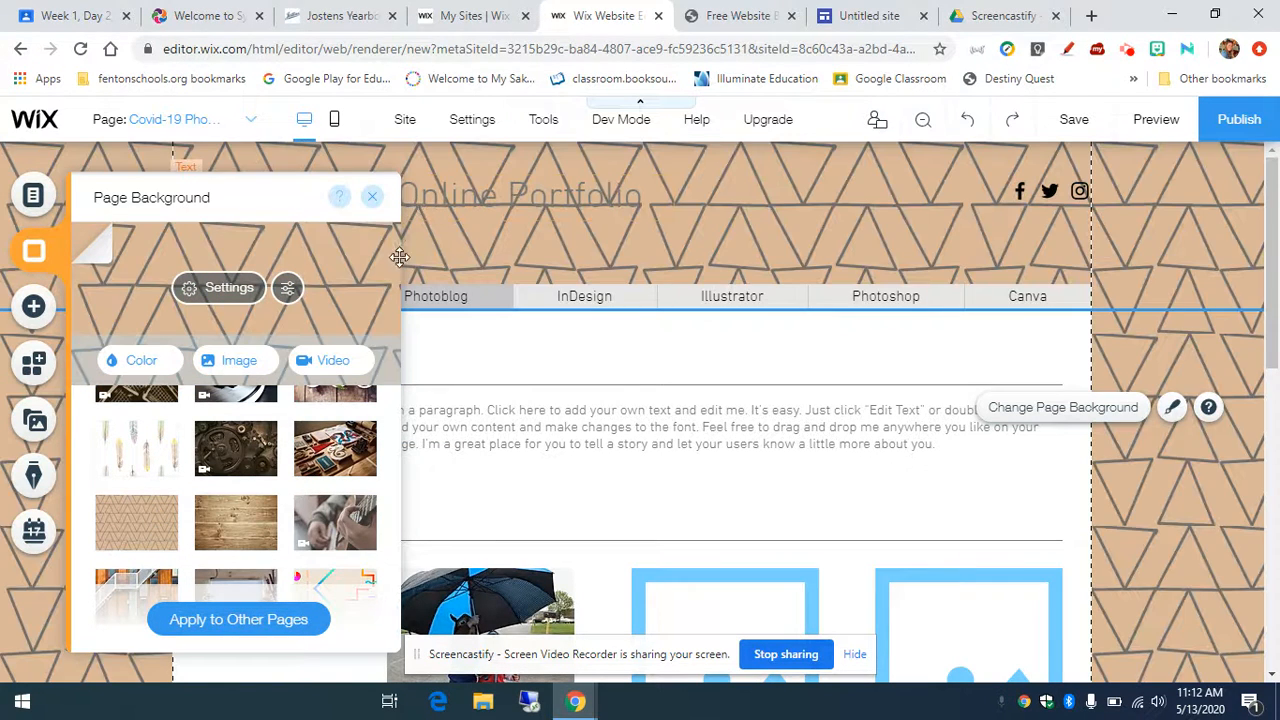
left_click(373, 199)
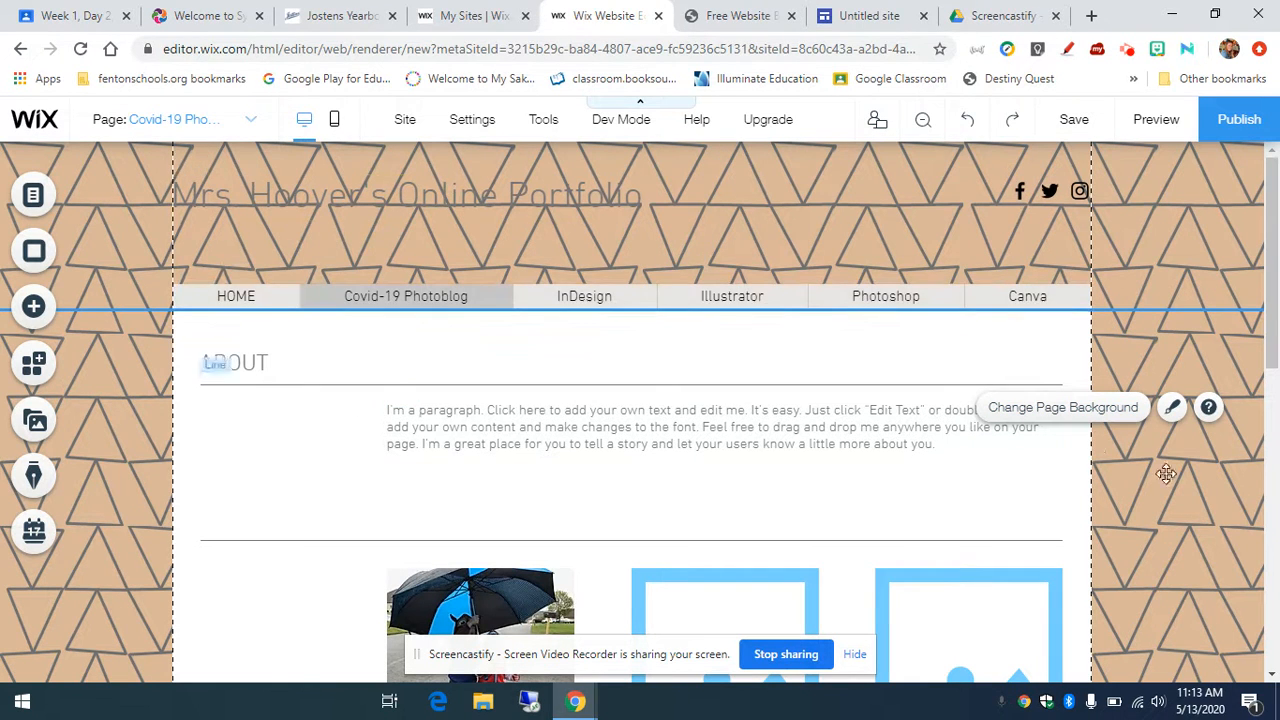
Step: Replace the triangle pattern with the teal-to-pale-yellow gradient background
left_click(1118, 410)
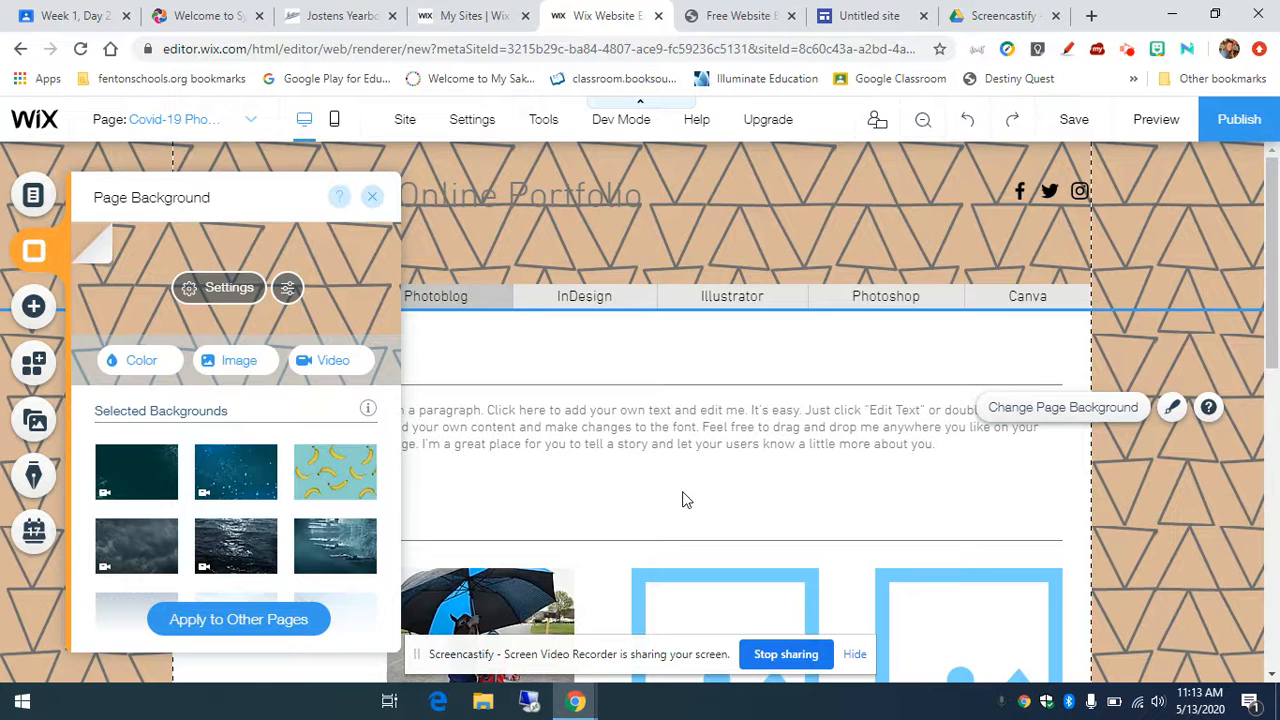
scroll(270, 505, "down", 3)
scroll(267, 505, "down", 2)
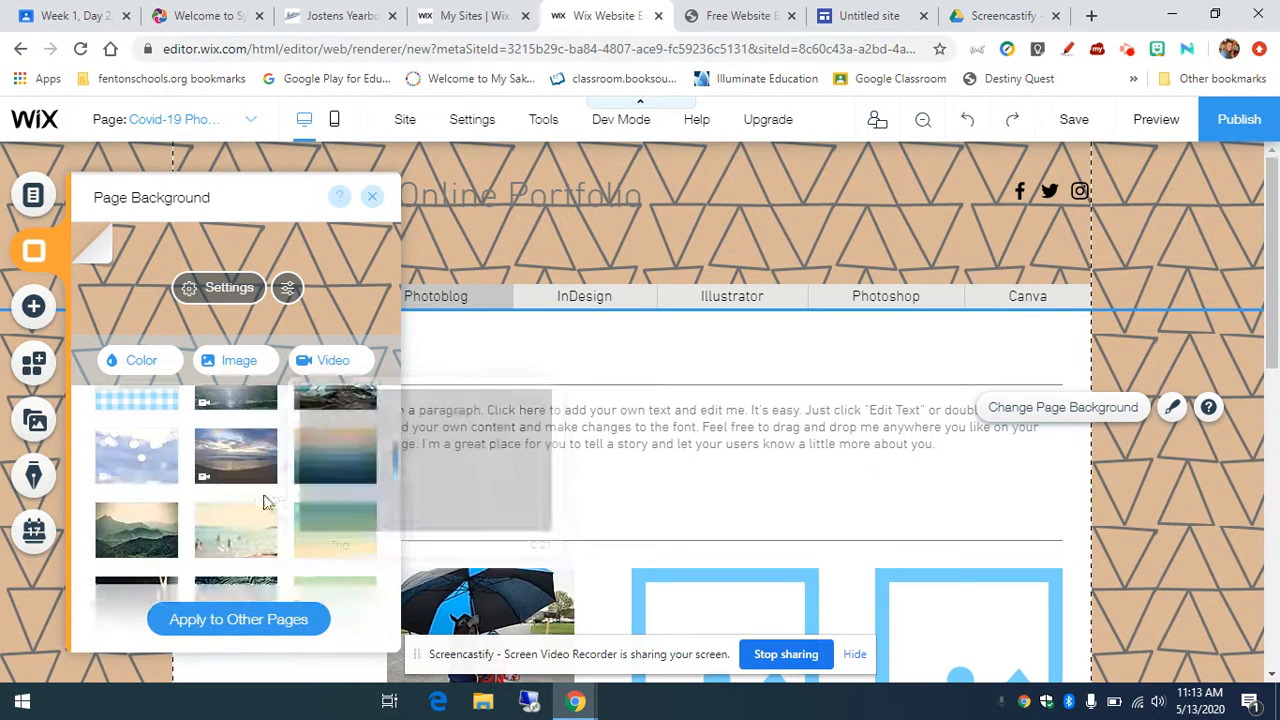
scroll(265, 503, "down", 3)
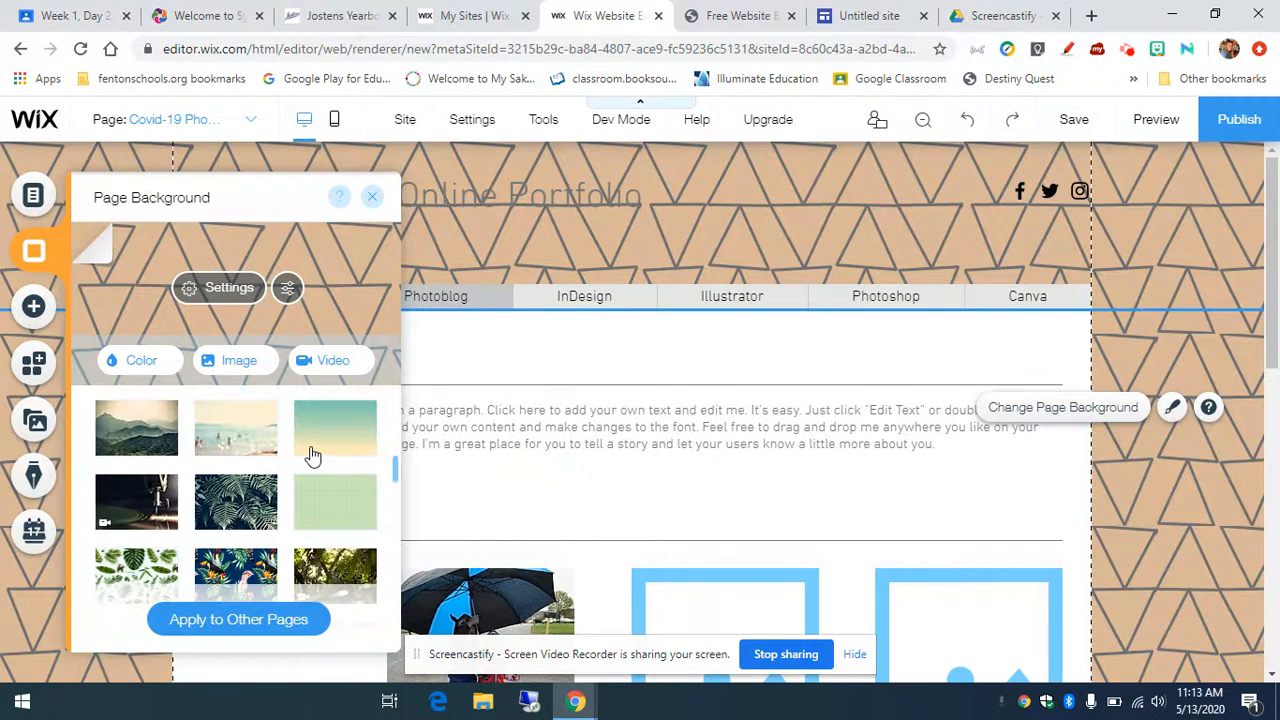
left_click(316, 453)
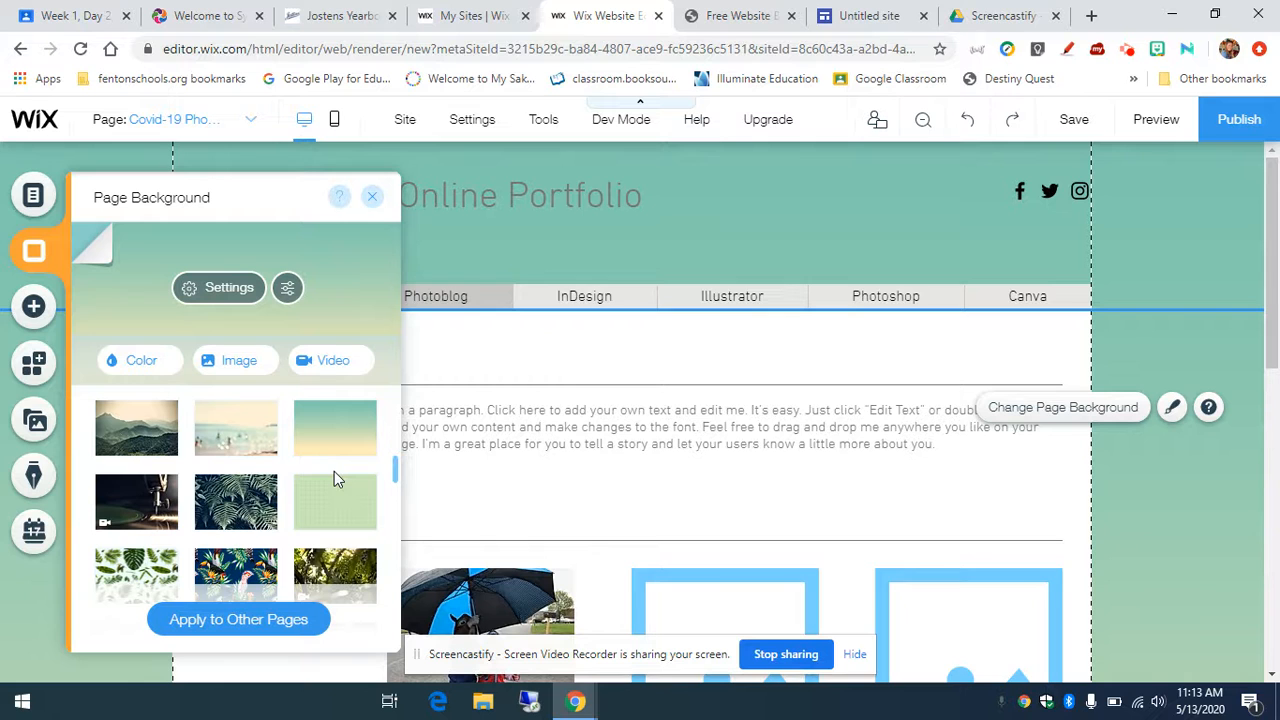
left_click(375, 198)
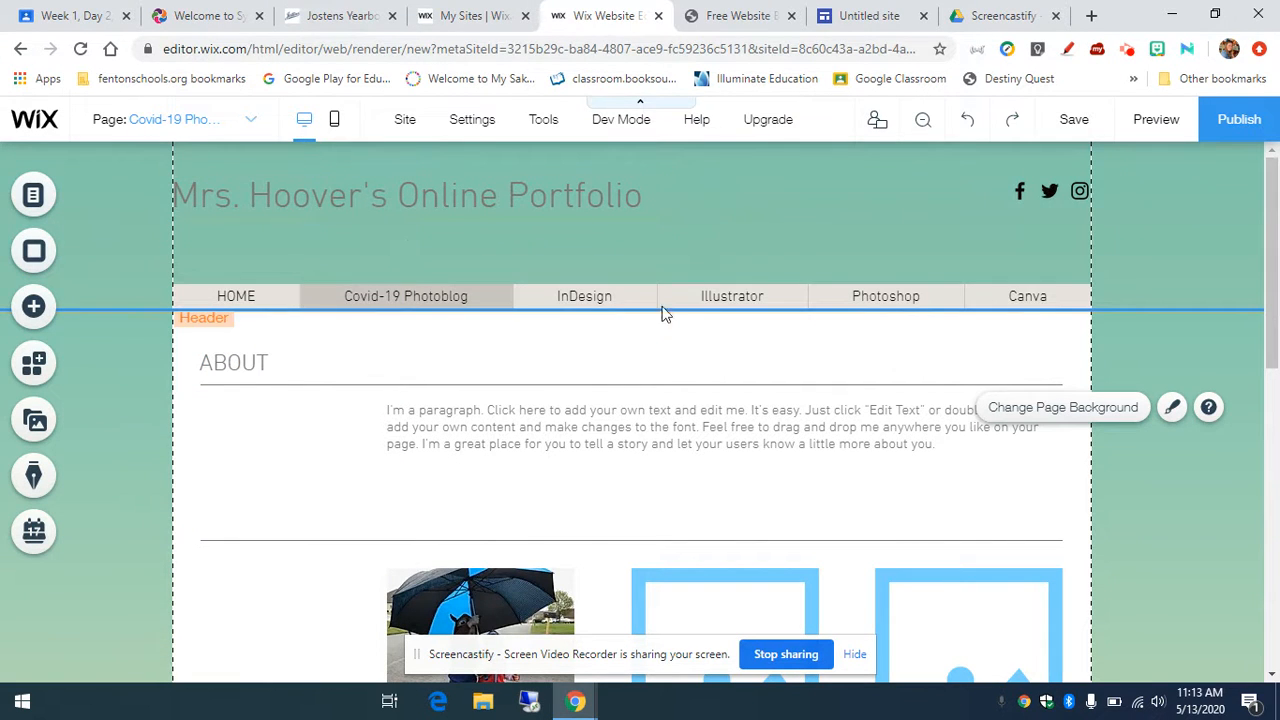
scroll(1041, 475, "down", 2)
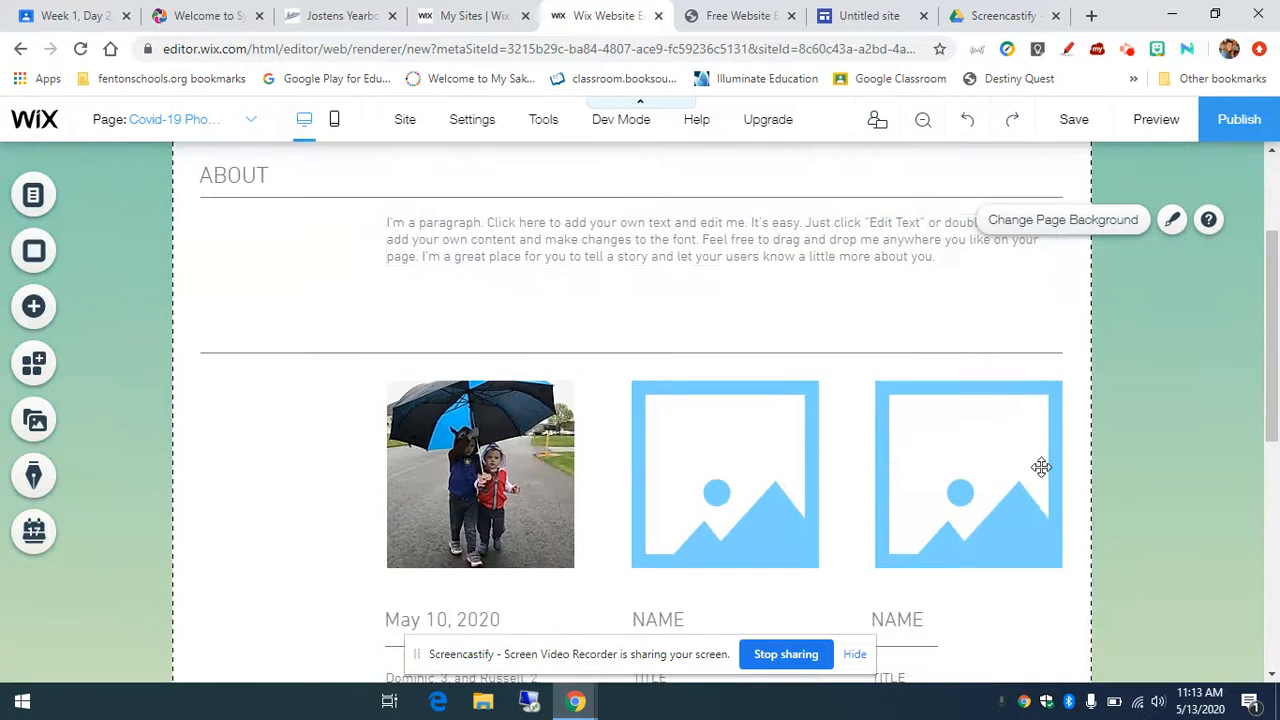
scroll(1186, 514, "down", 6)
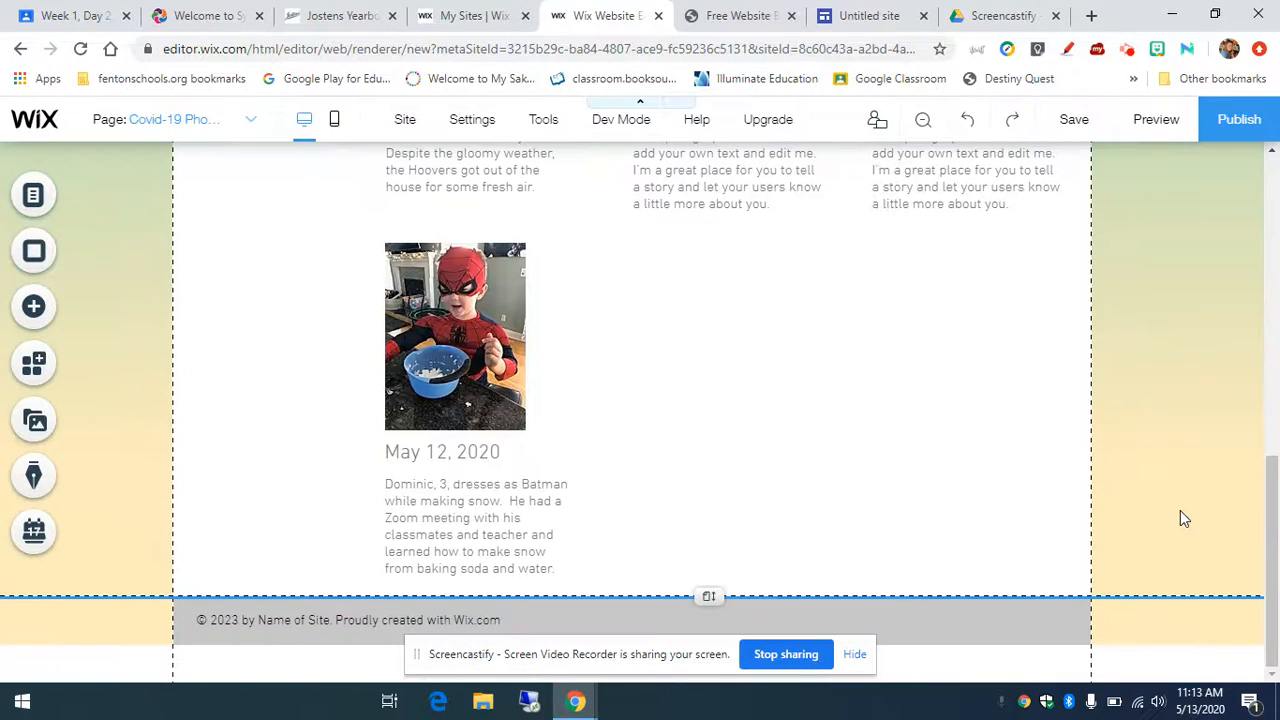
scroll(1180, 512, "up", 10)
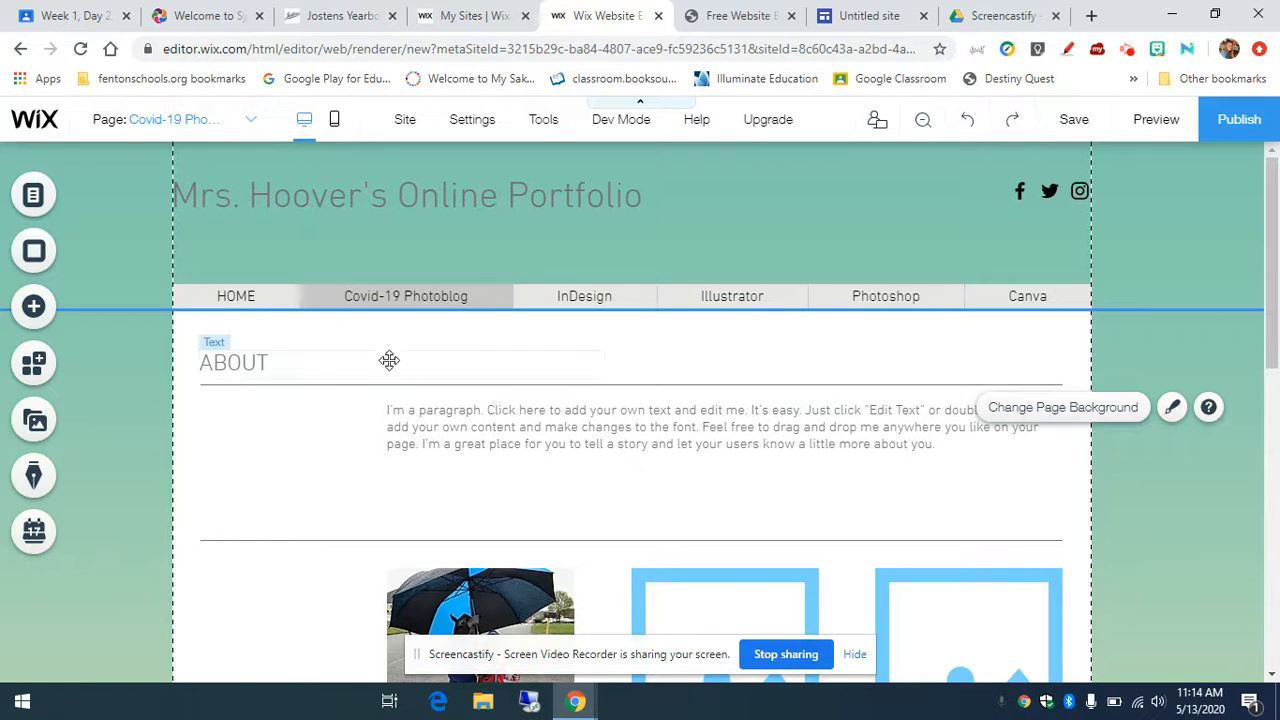
Step: Switch the editor to the HOME page and look over its gallery and title cards
left_click(250, 121)
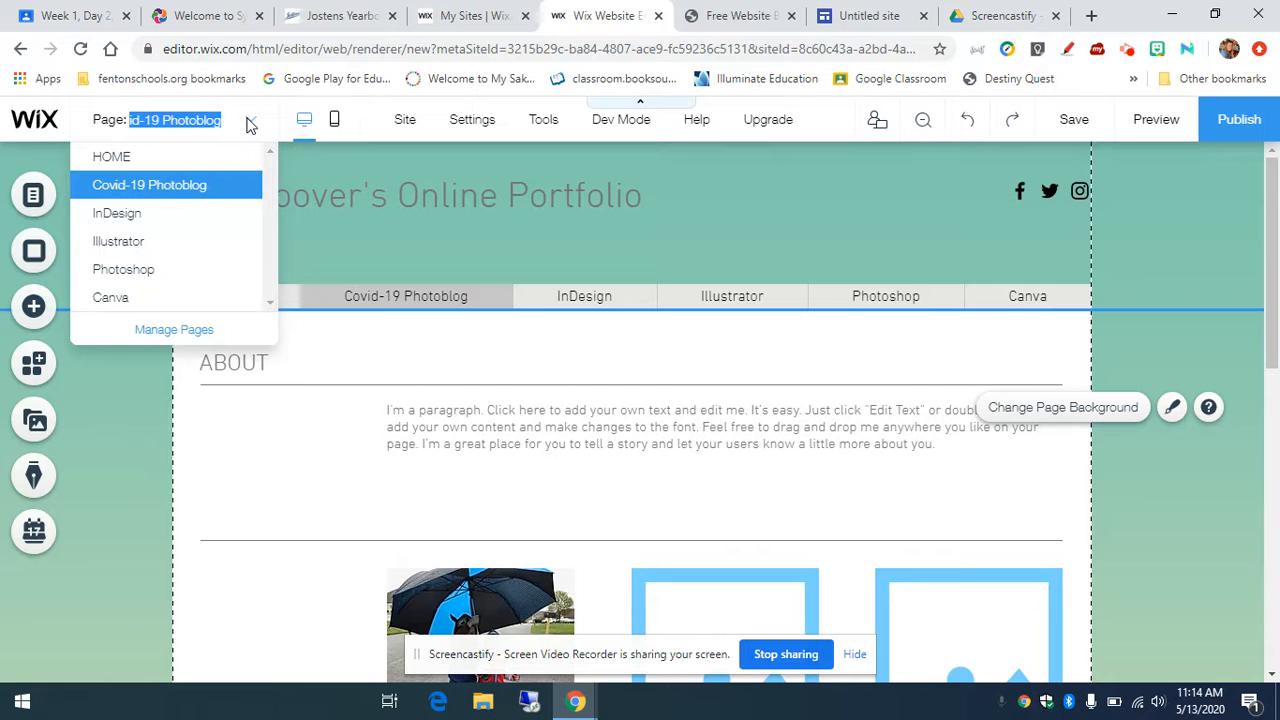
left_click(127, 160)
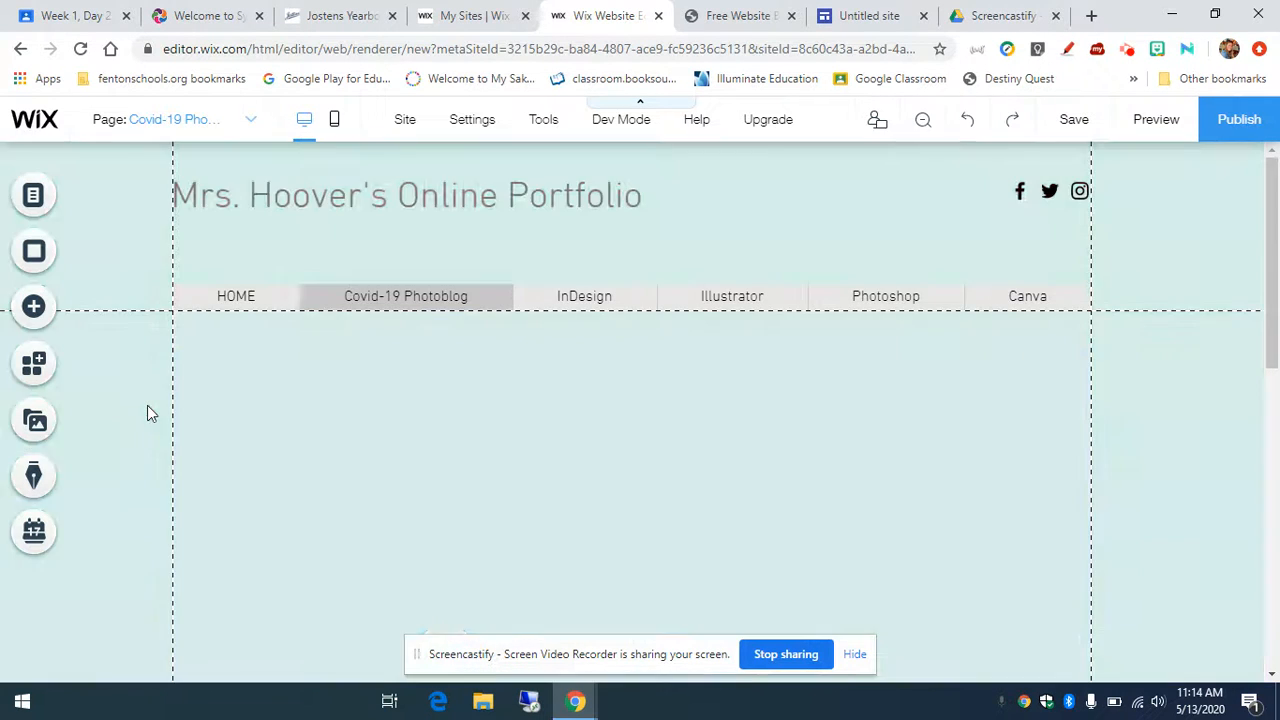
scroll(187, 448, "down", 6)
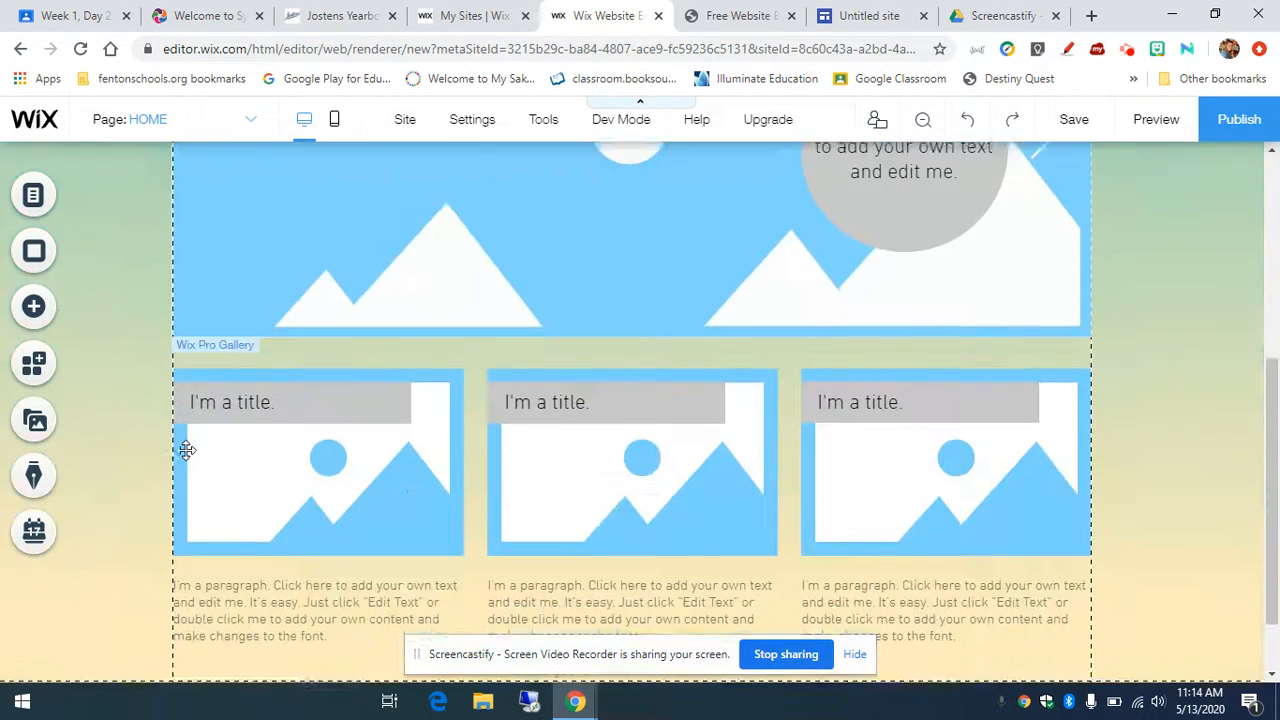
scroll(187, 448, "up", 2)
scroll(187, 448, "down", 2)
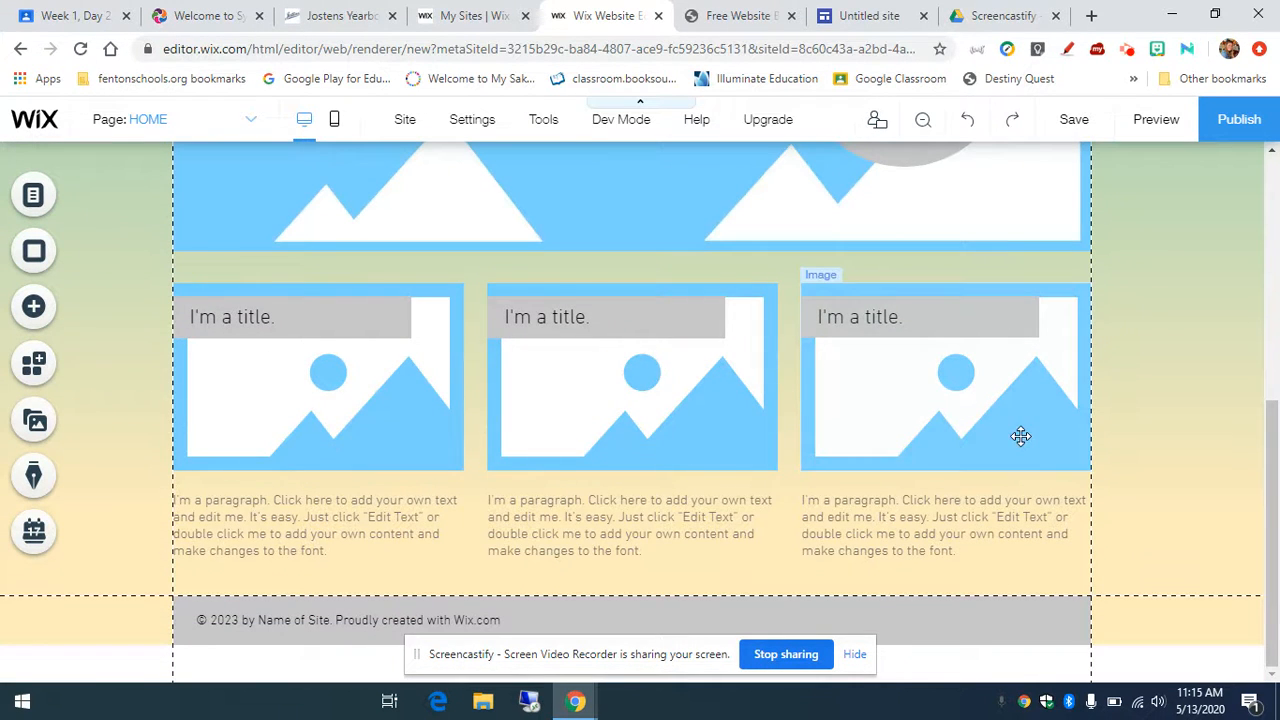
scroll(1080, 434, "up", 4)
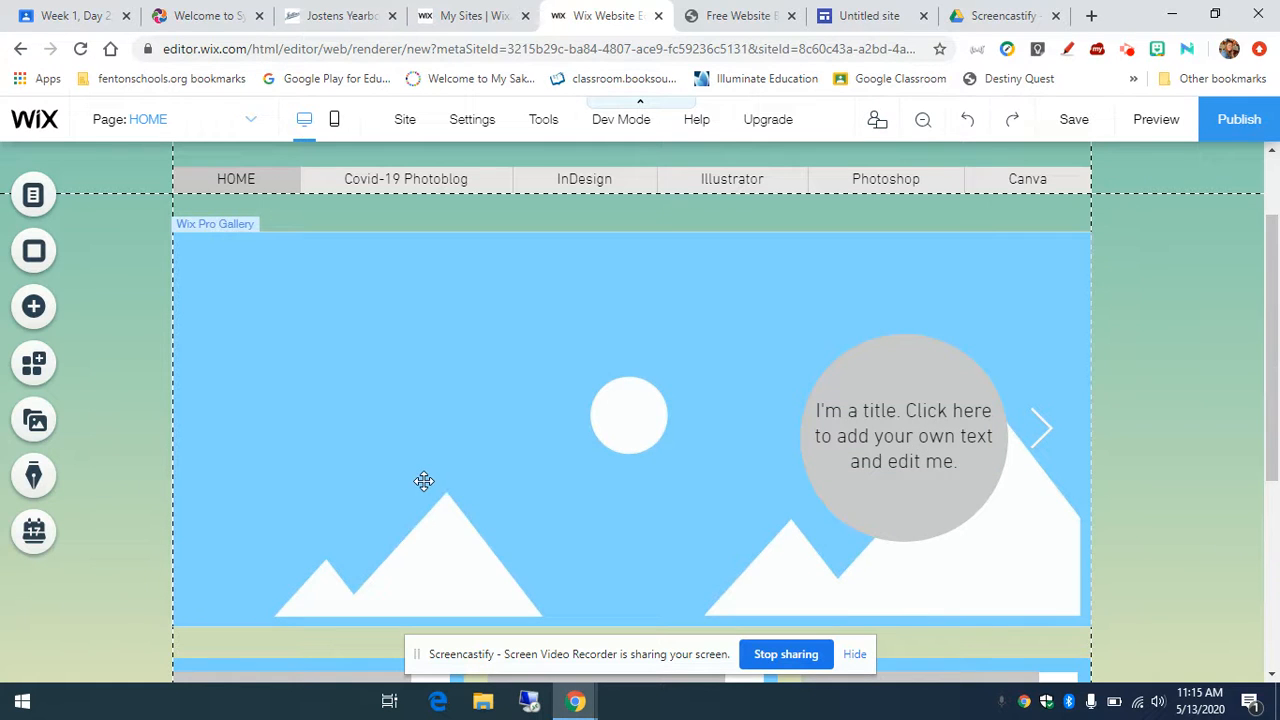
scroll(423, 483, "up", 1)
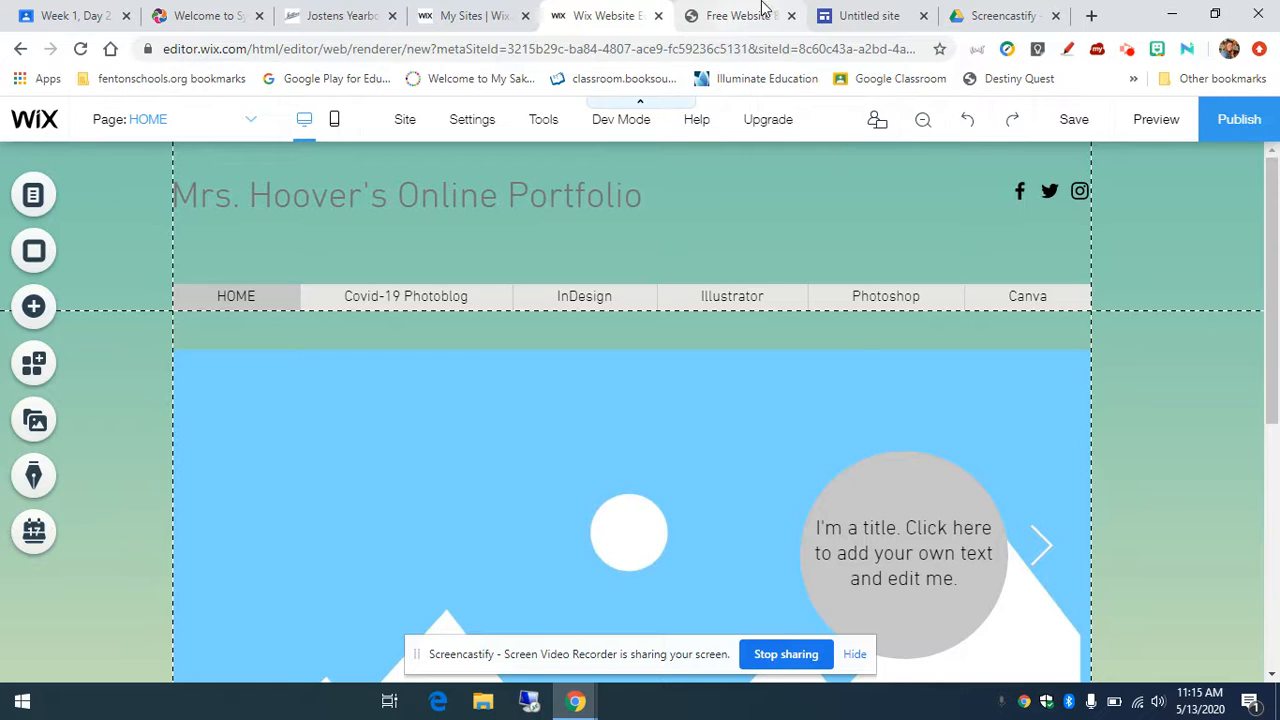
Step: Switch to the 'Free Website' tab showing weebly.com
left_click(720, 17)
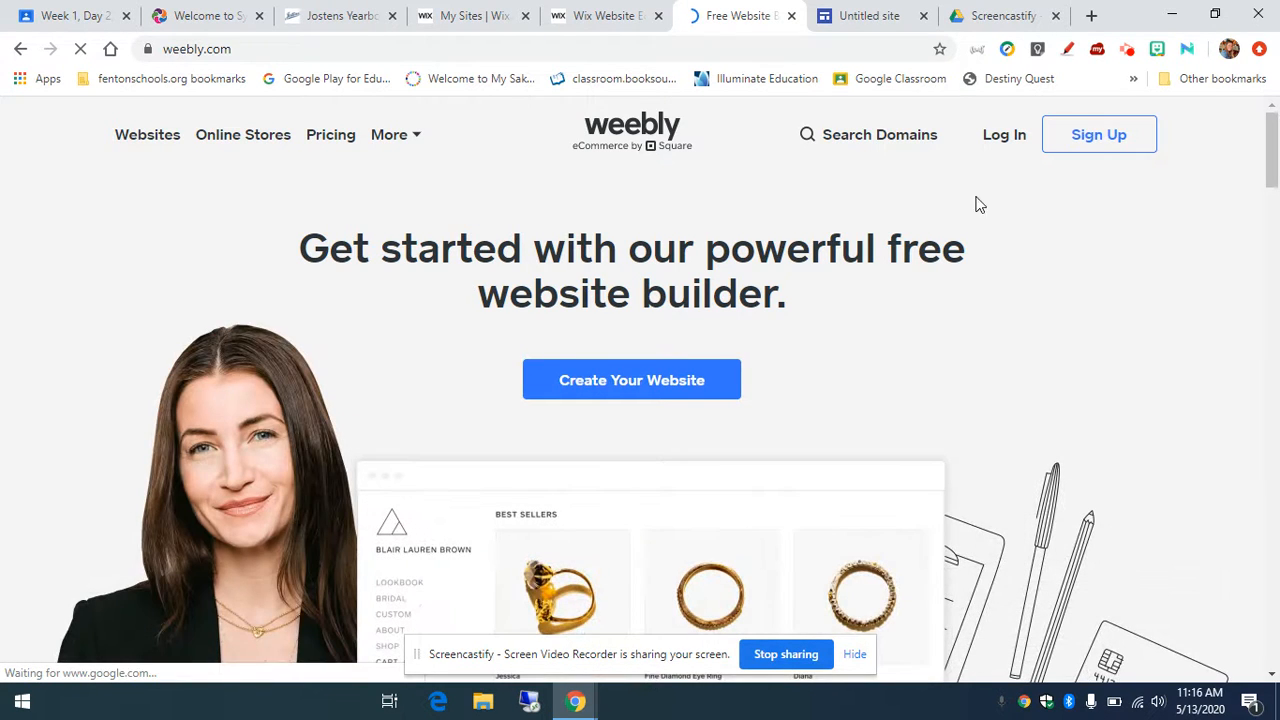
Step: Switch to the 'Untitled site' Google Sites tab showing the You need access page
left_click(840, 20)
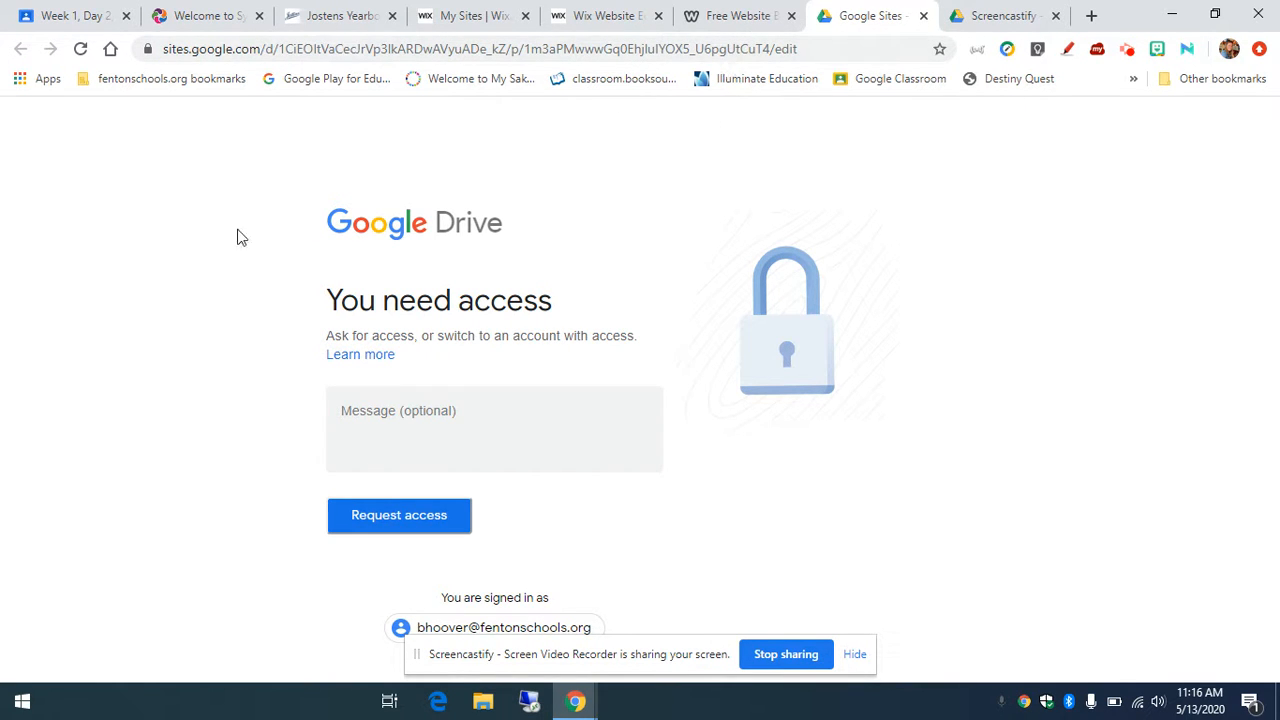
Step: Go back to the Wix Website Editor tab and look over the HOME page
left_click(613, 18)
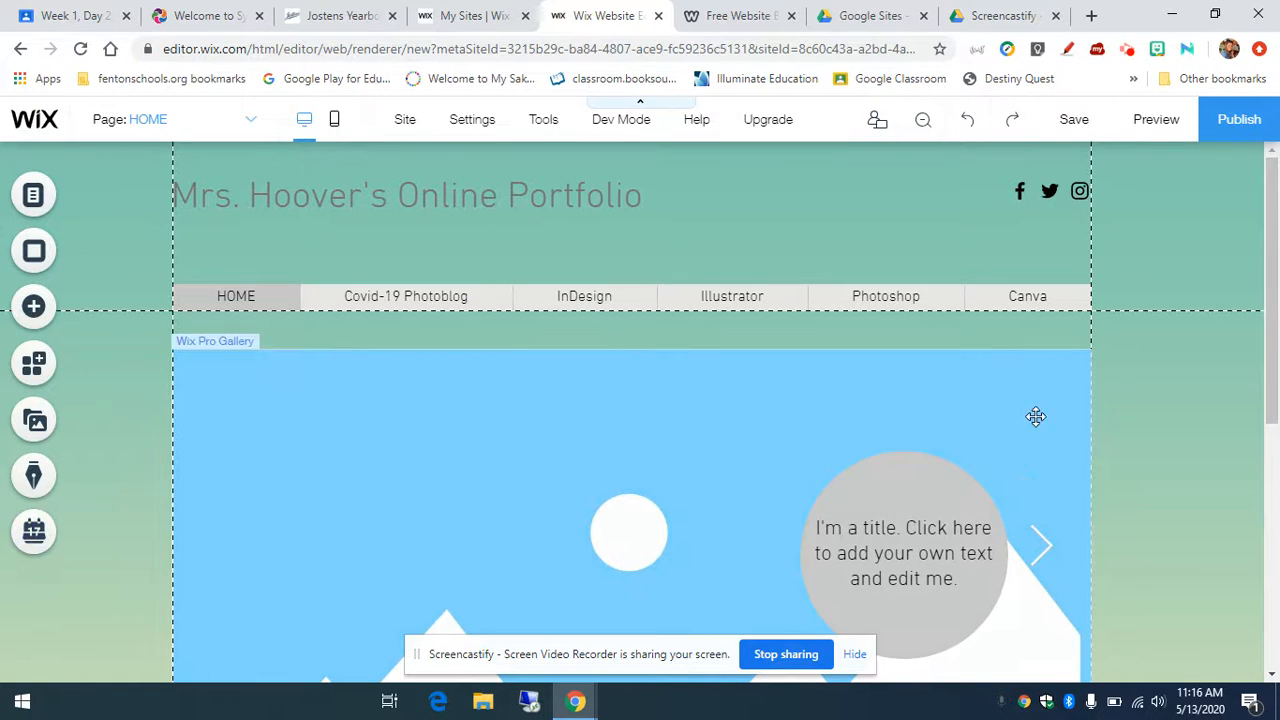
scroll(1143, 480, "down", 4)
scroll(1147, 486, "down", 1)
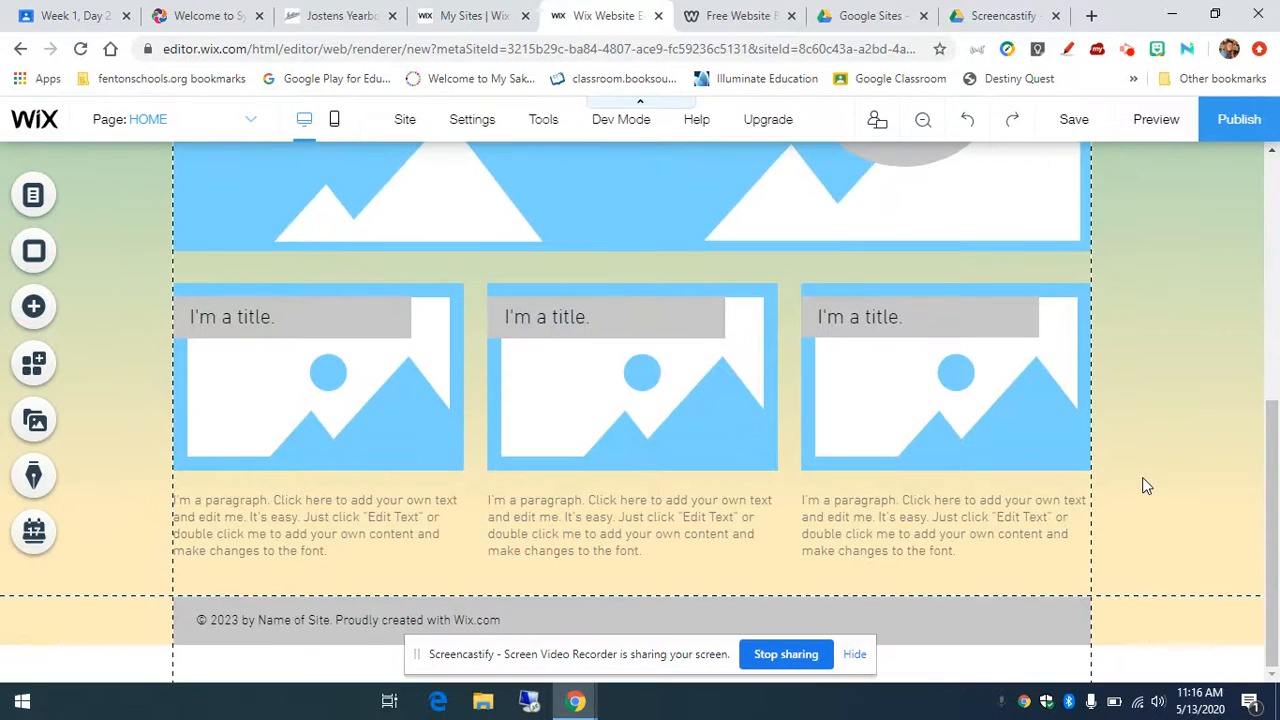
scroll(1147, 486, "up", 7)
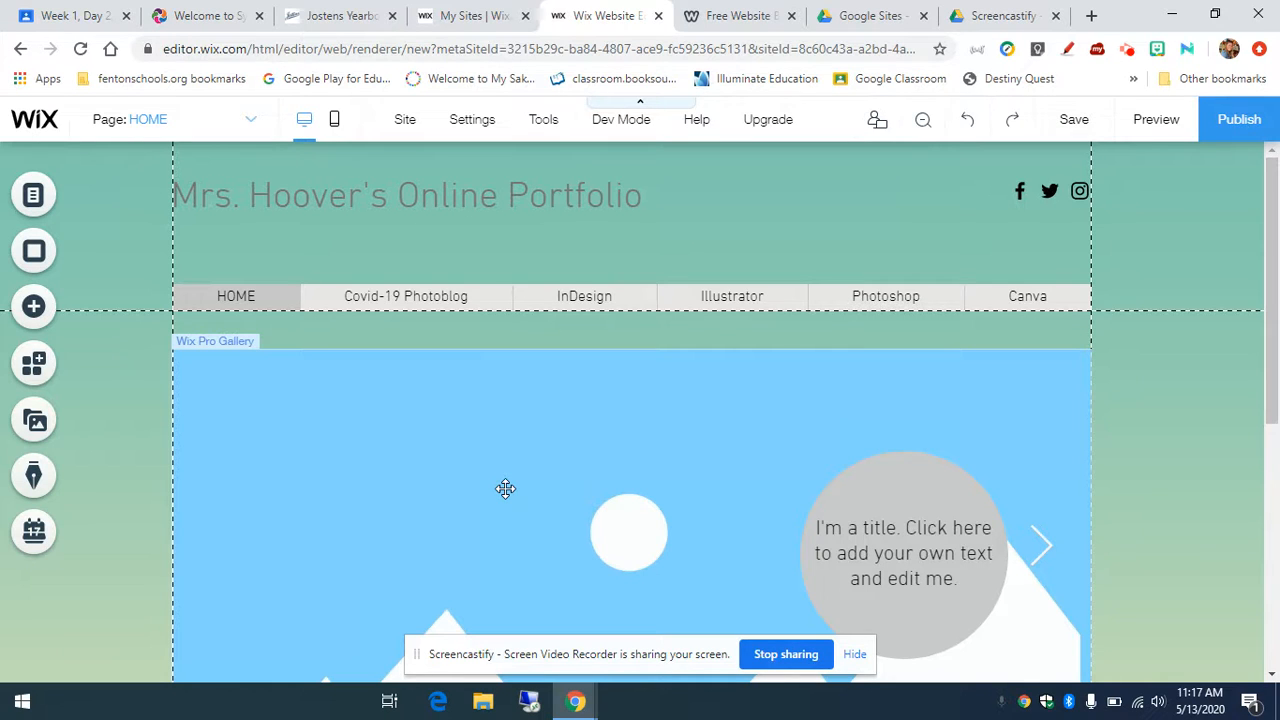
scroll(826, 533, "down", 2)
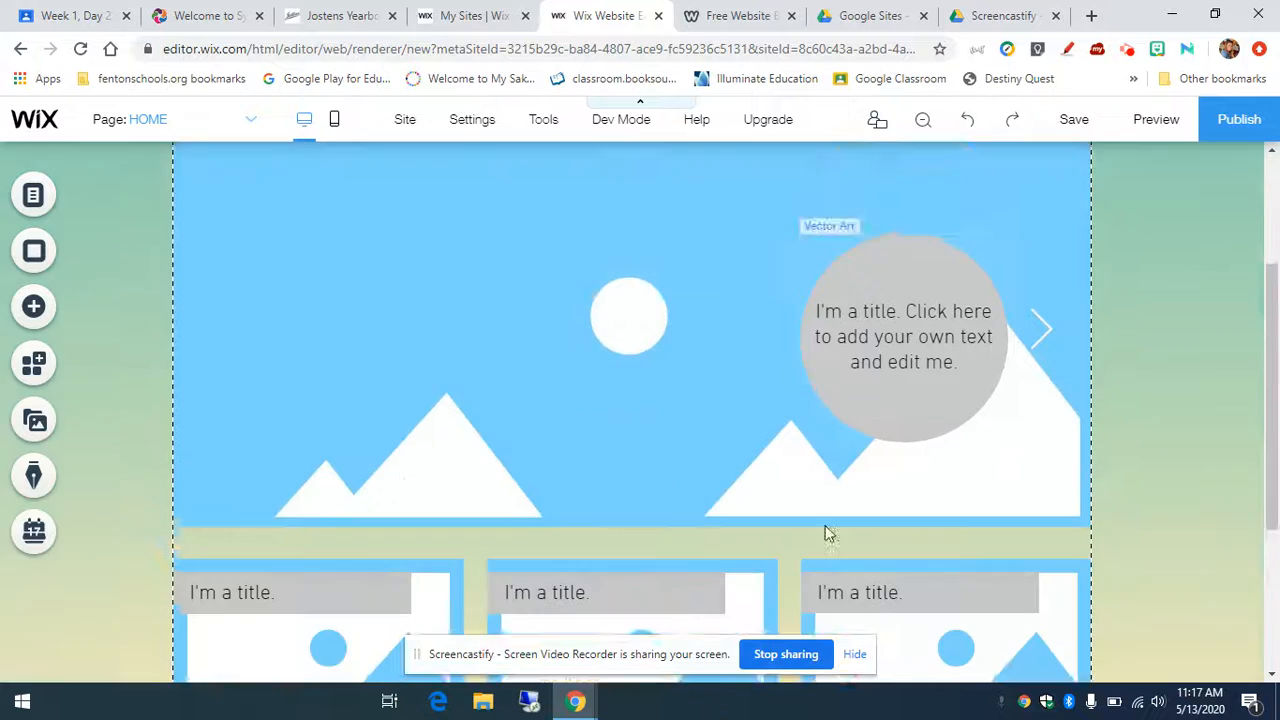
scroll(826, 533, "down", 3)
scroll(820, 518, "up", 10)
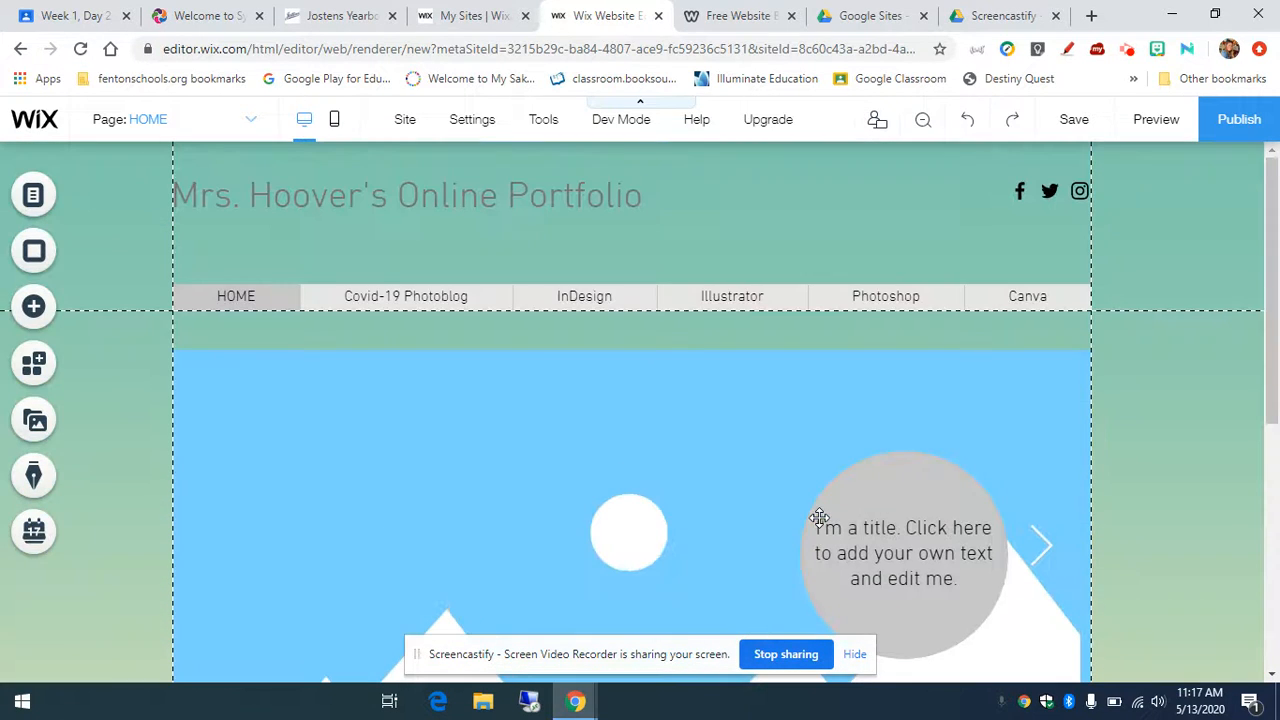